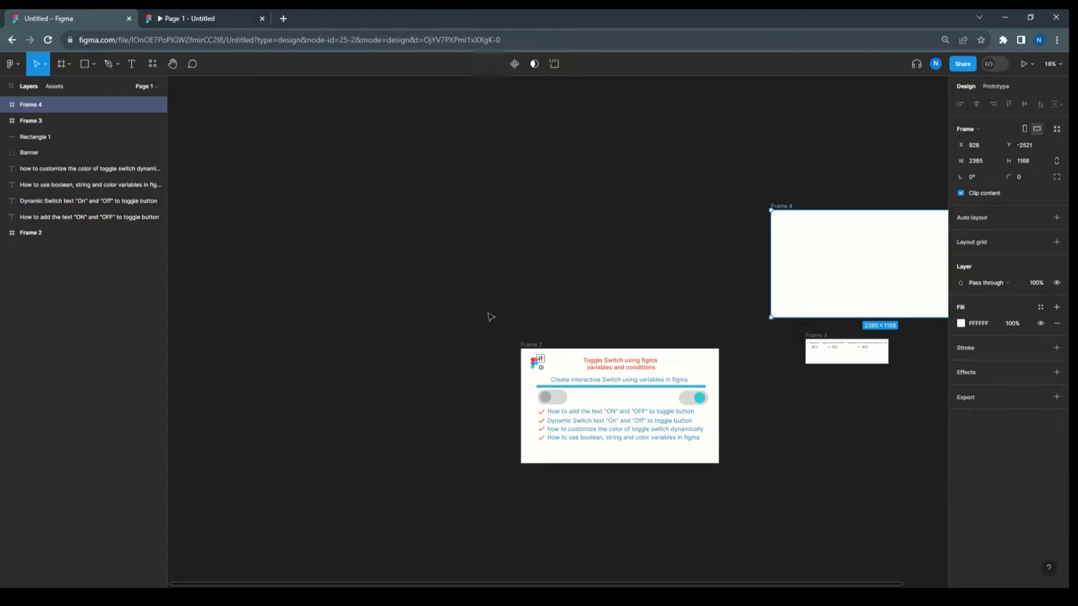
# Move Frame 3 away toward the canvas's upper right and place Frame 4 beside Frame 2
pyautogui.moveTo(490, 314); pyautogui.dragTo(775, 502)
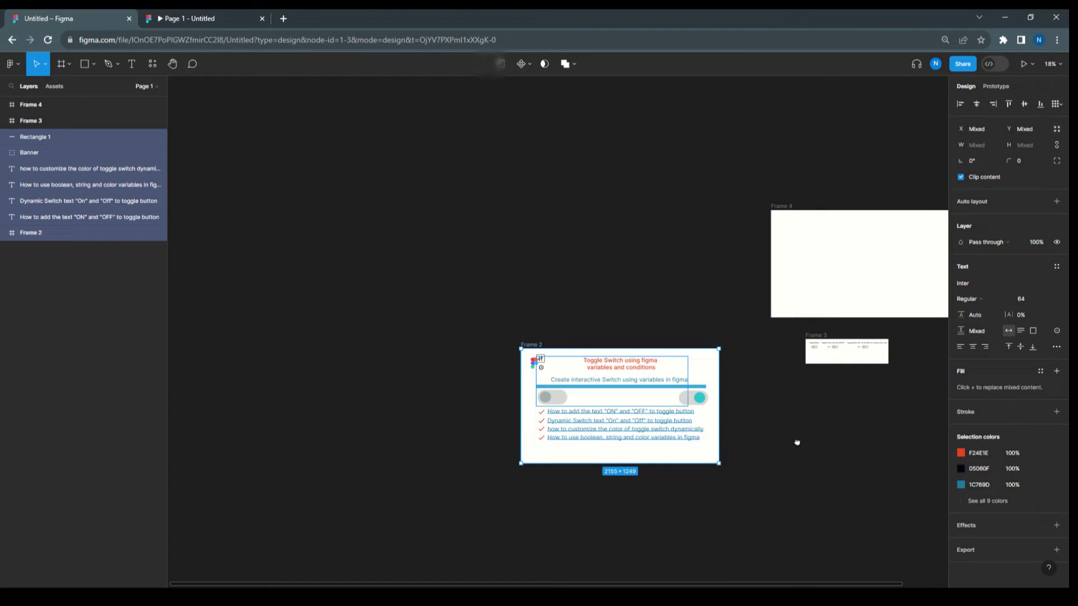
pyautogui.moveTo(796, 443); pyautogui.dragTo(490, 389)
pyautogui.moveTo(482, 159); pyautogui.dragTo(516, 324)
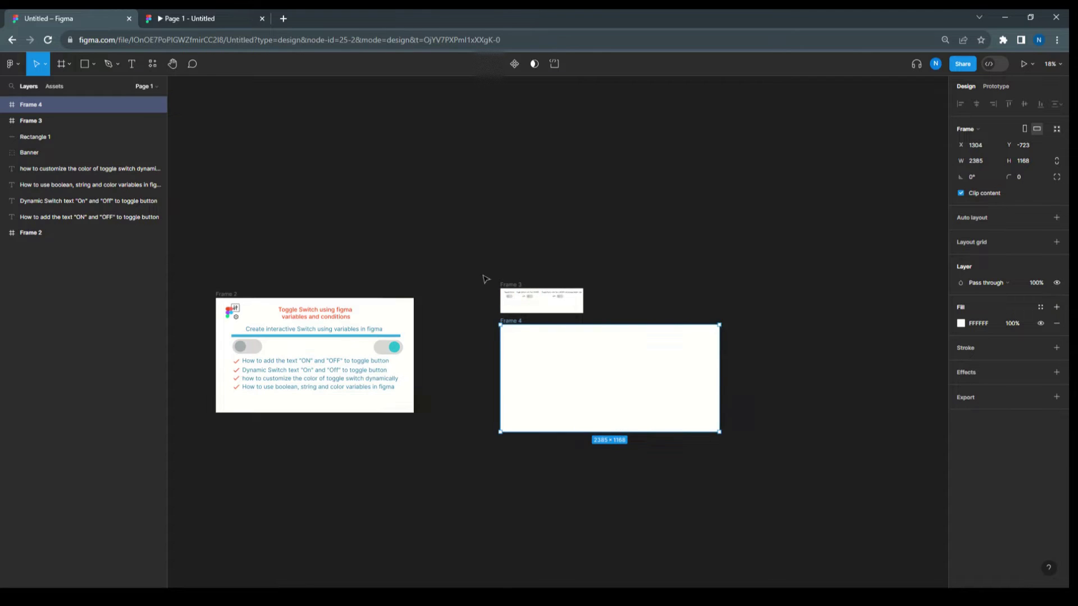
pyautogui.moveTo(483, 275); pyautogui.dragTo(617, 330)
pyautogui.moveTo(521, 285); pyautogui.dragTo(819, 238)
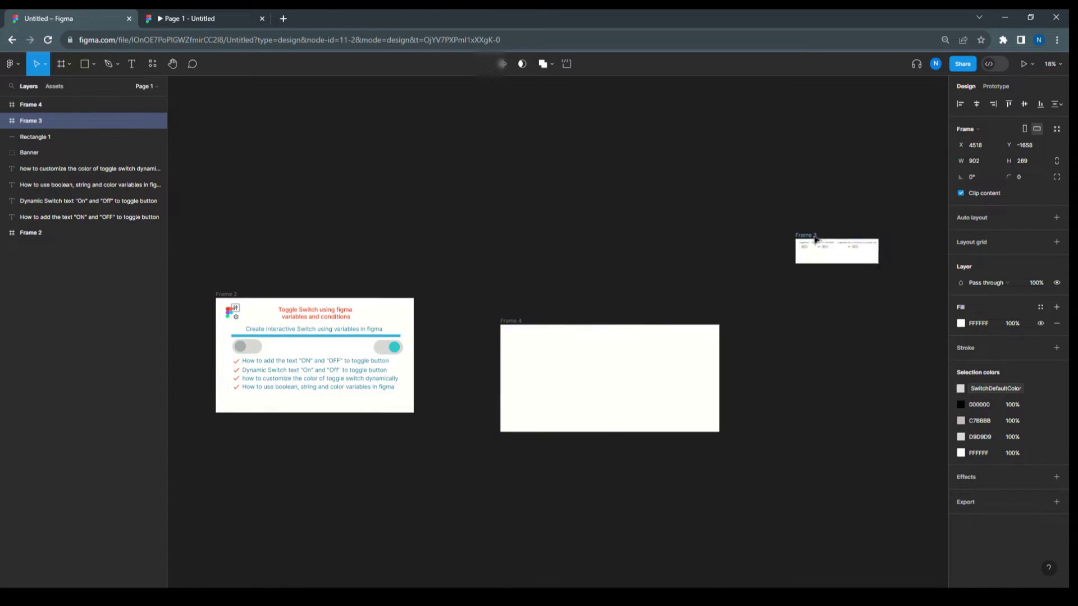
pyautogui.moveTo(477, 306); pyautogui.dragTo(775, 471)
pyautogui.moveTo(563, 382); pyautogui.dragTo(500, 353)
# Draw a rectangle about 85 × 35 near the upper-left corner of Frame 4
pyautogui.scroll(5, 517, 344)
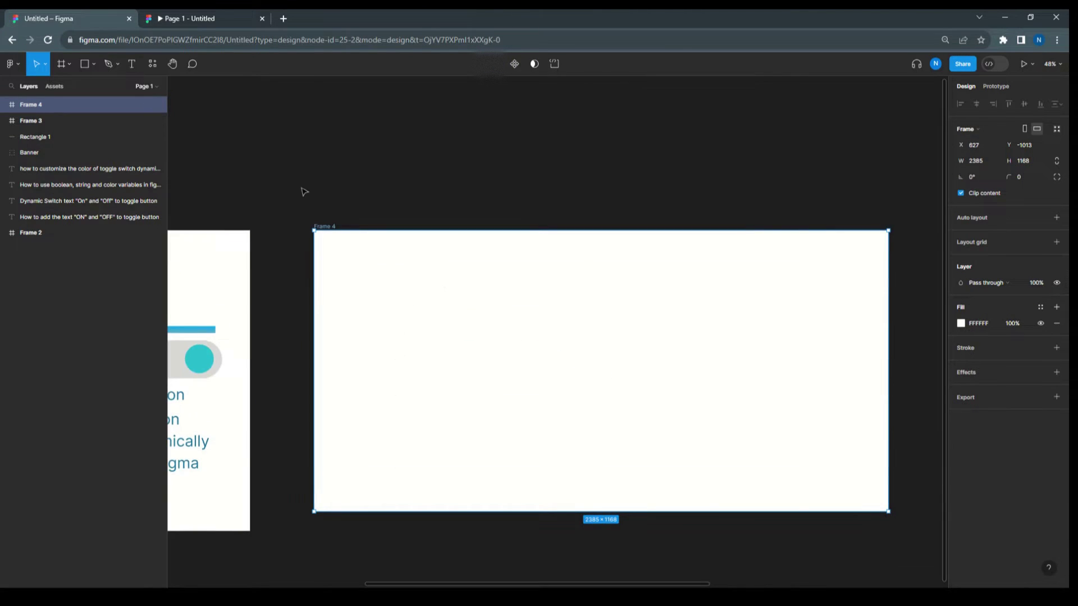
pyautogui.scroll(5, 391, 254)
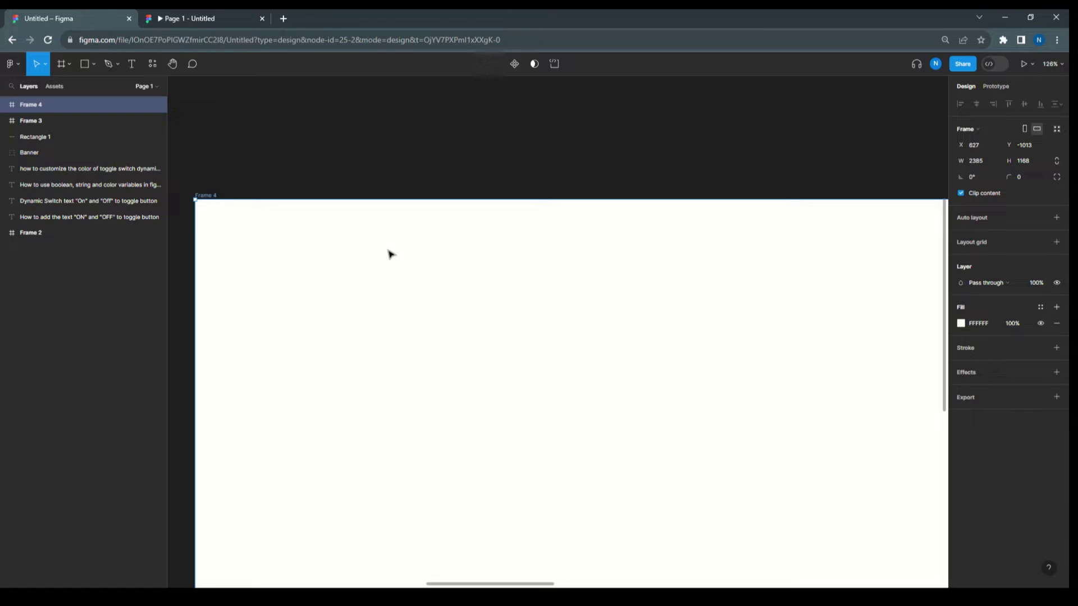
pyautogui.click(92, 64)
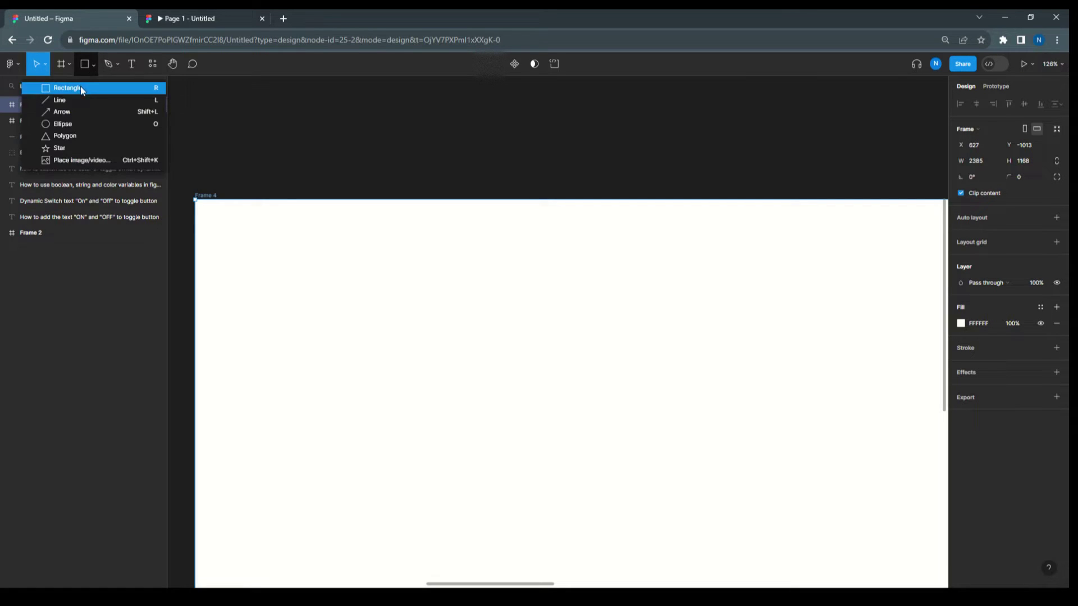
pyautogui.click(80, 87)
pyautogui.moveTo(259, 229); pyautogui.dragTo(312, 251)
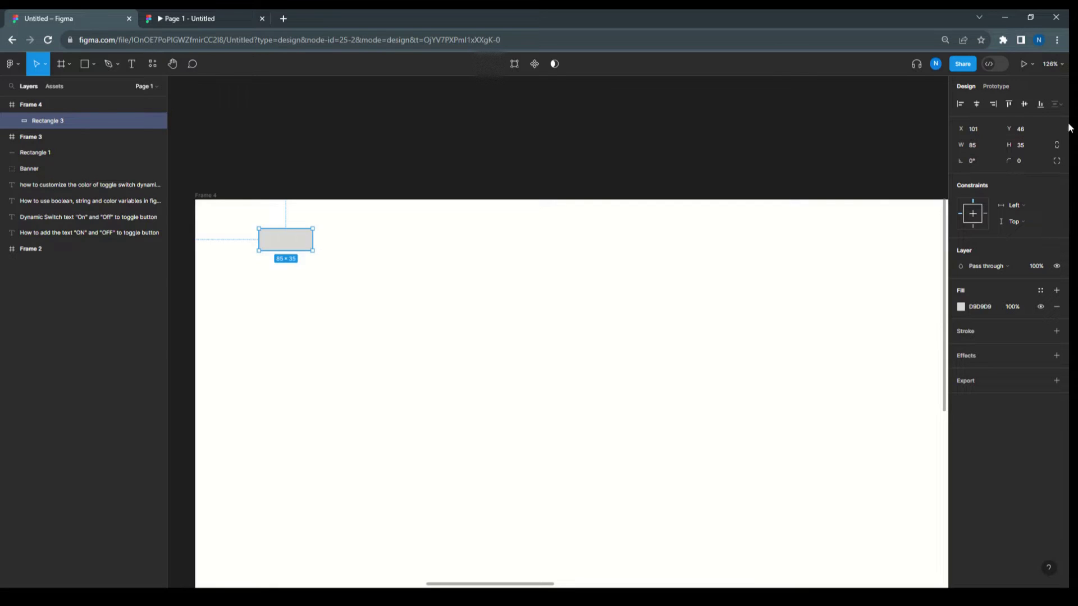
# Set the rectangle's width to 75, height to 37 and corner radius to 20
pyautogui.click(975, 146)
pyautogui.press('Tab')
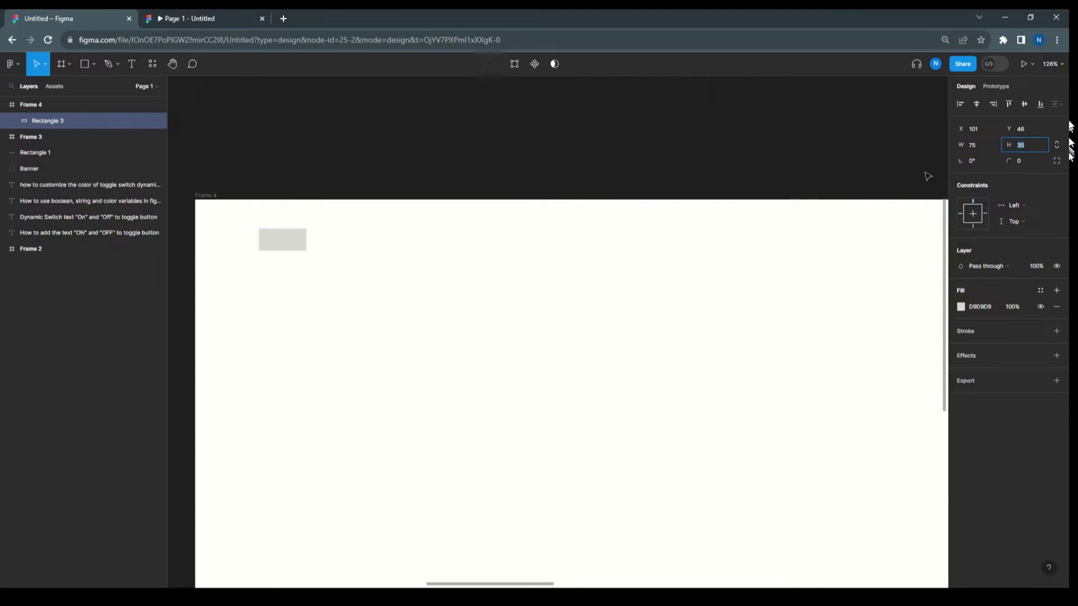
pyautogui.write('37')
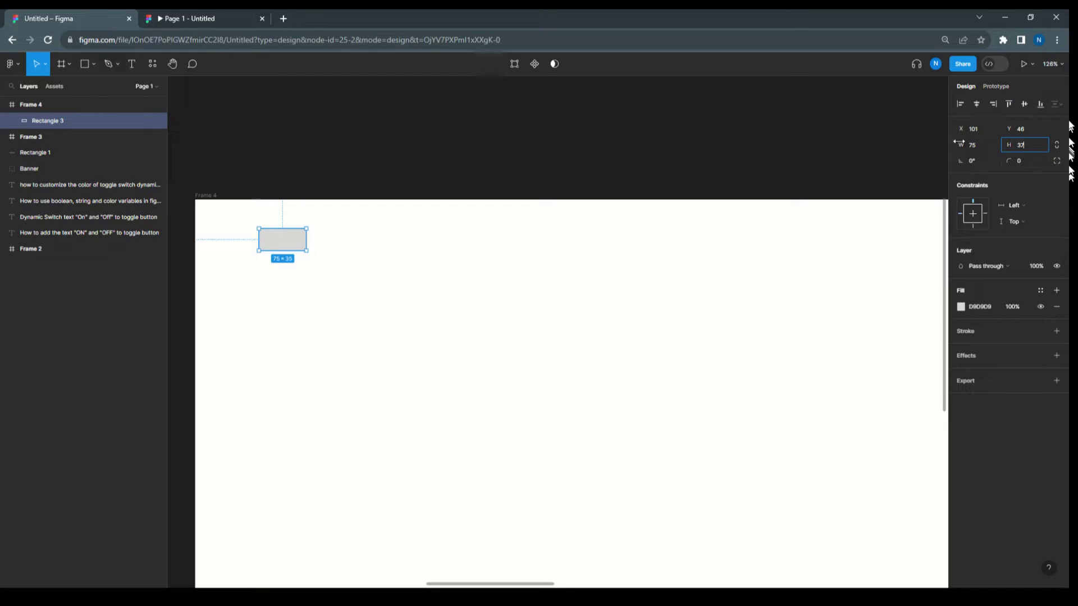
pyautogui.click(1024, 160)
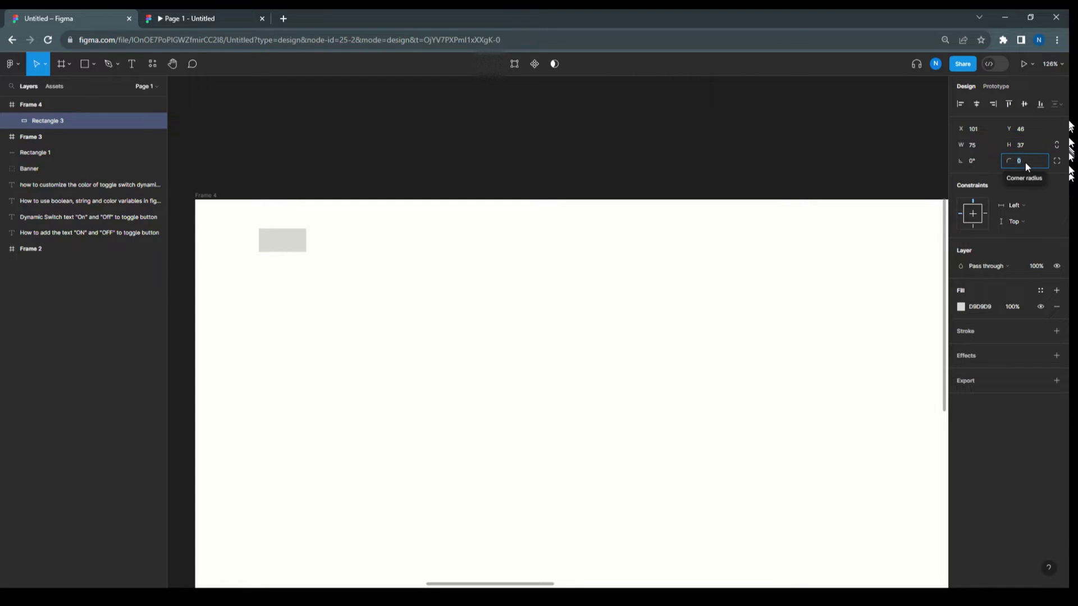
pyautogui.write('20')
pyautogui.click(432, 270)
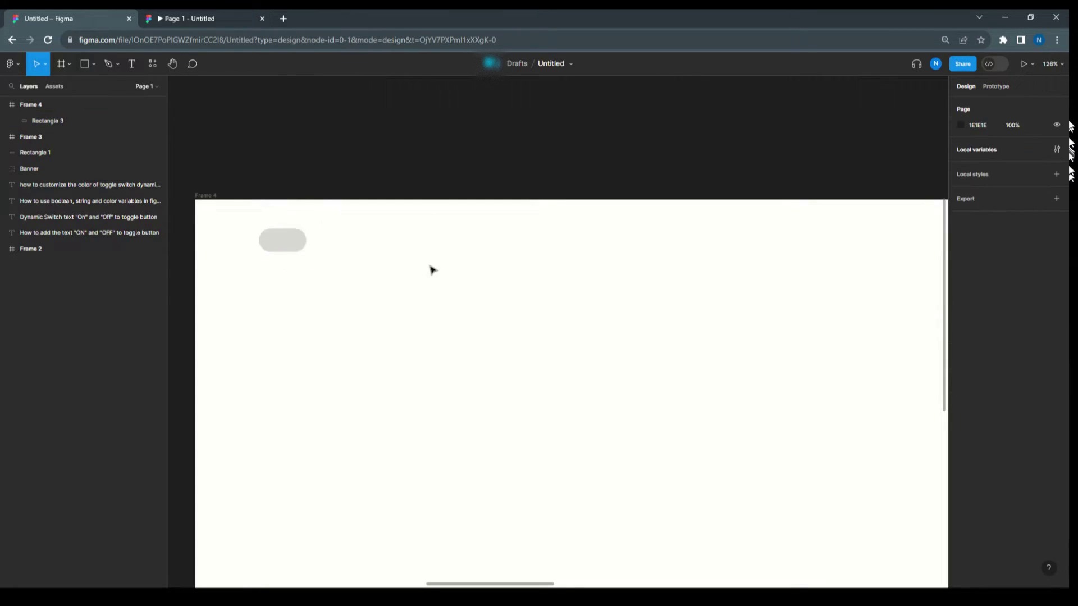
# Draw an ellipse on the left part of the rounded rectangle and set its size to 28 × 28
pyautogui.scroll(5, 258, 219)
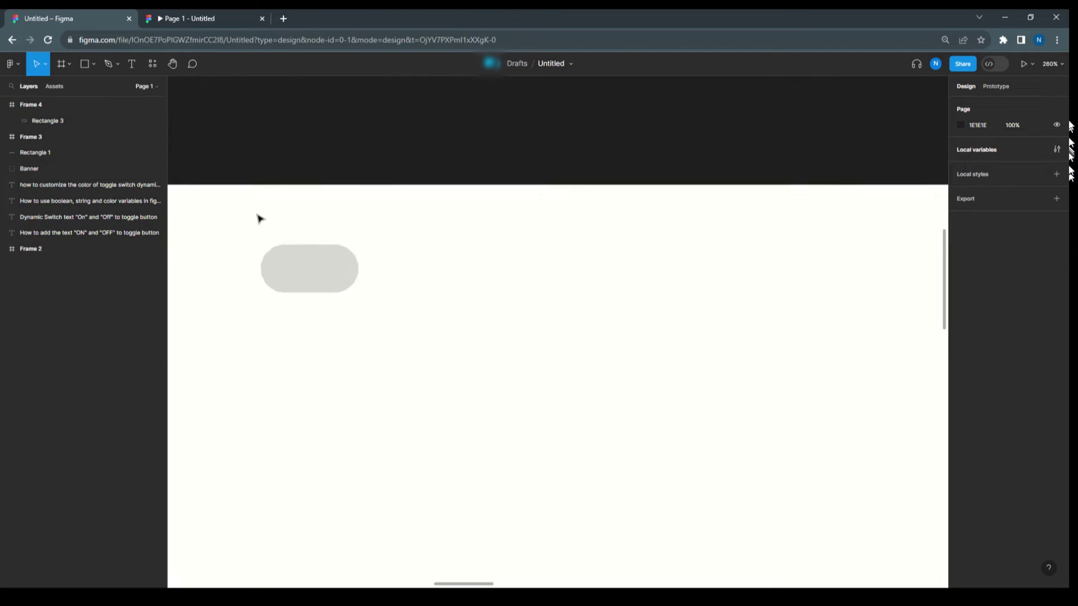
pyautogui.click(93, 64)
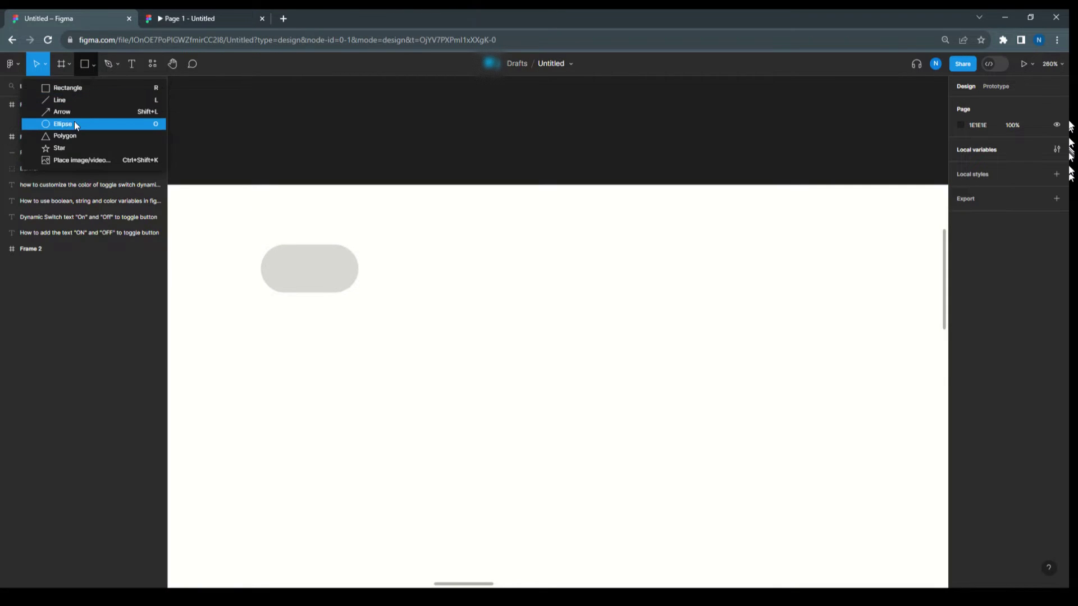
pyautogui.click(76, 125)
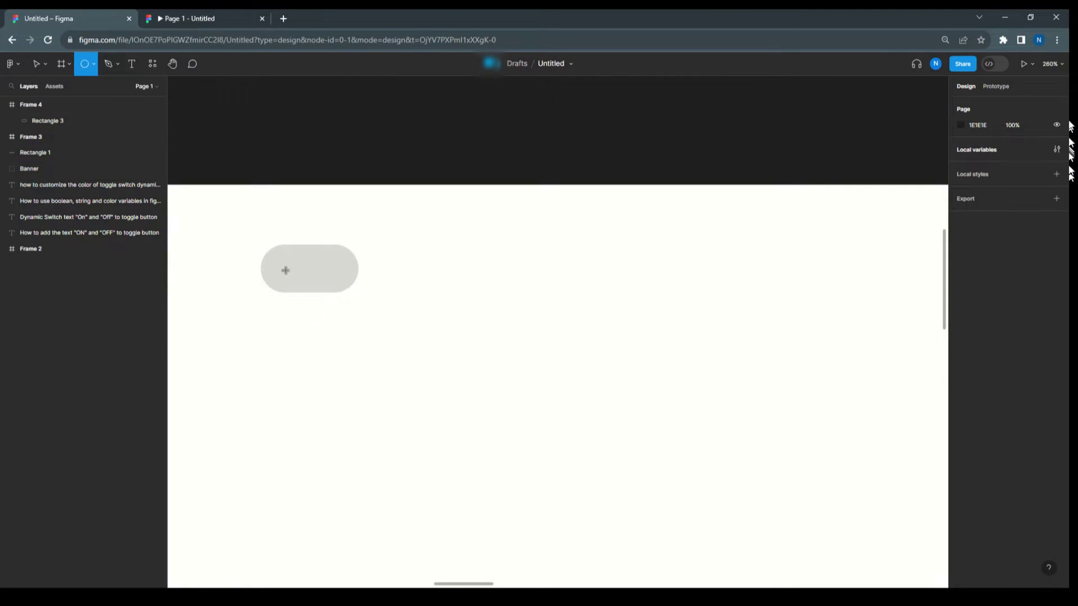
pyautogui.moveTo(281, 256); pyautogui.dragTo(306, 281)
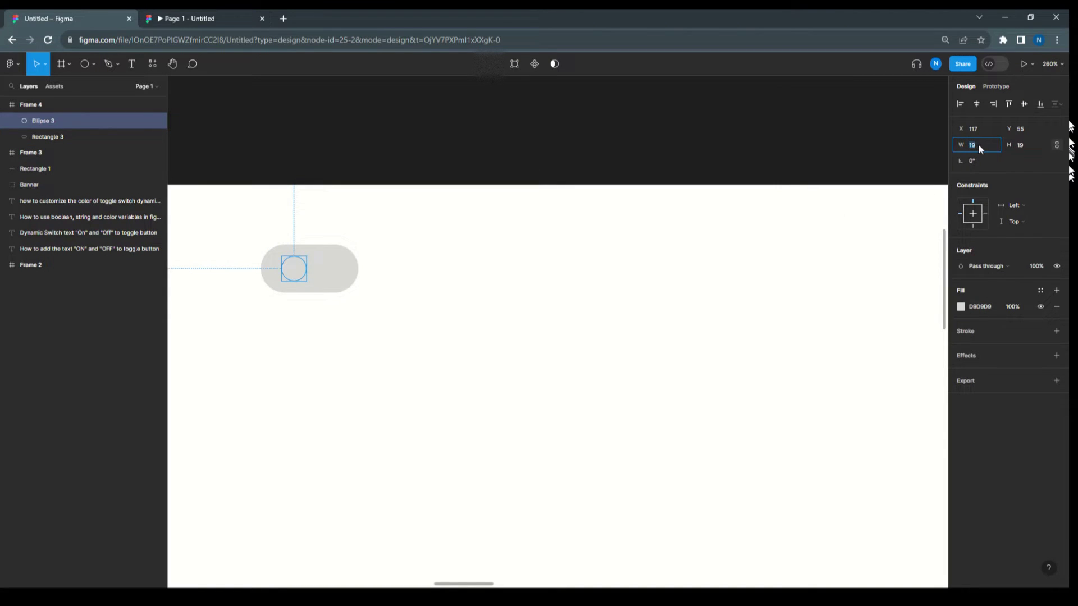
pyautogui.press('Tab')
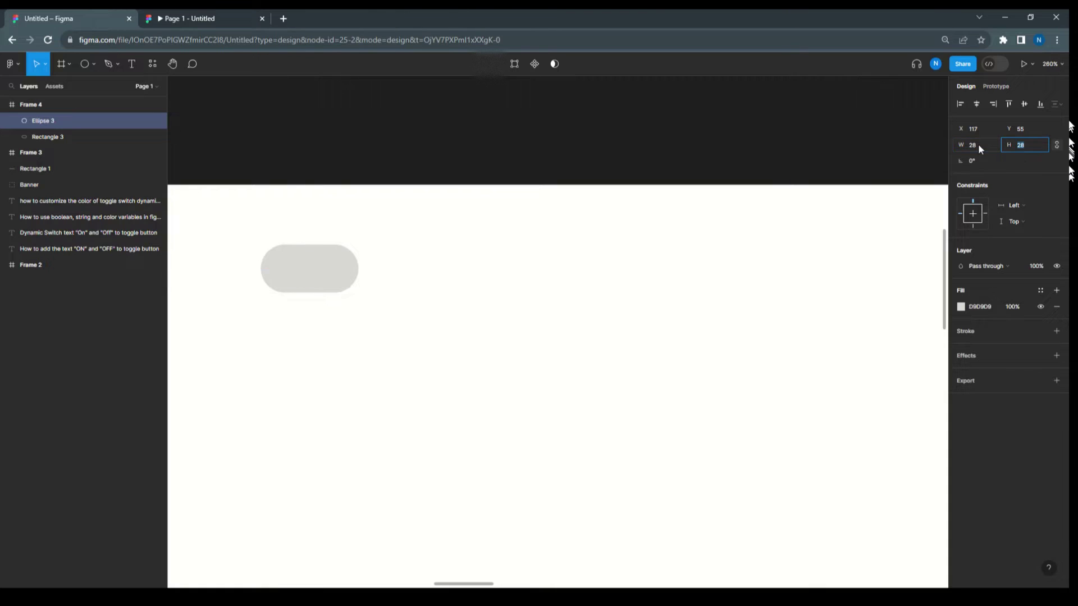
pyautogui.write('28')
pyautogui.press('Return')
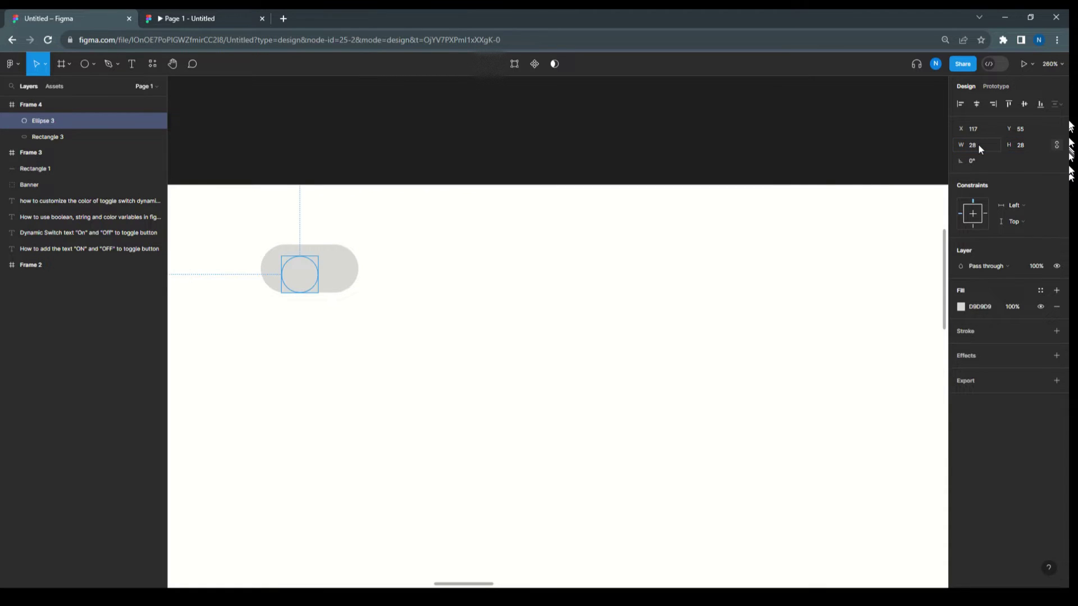
# Change the circle's fill to the darker grey 9B9696
pyautogui.click(961, 306)
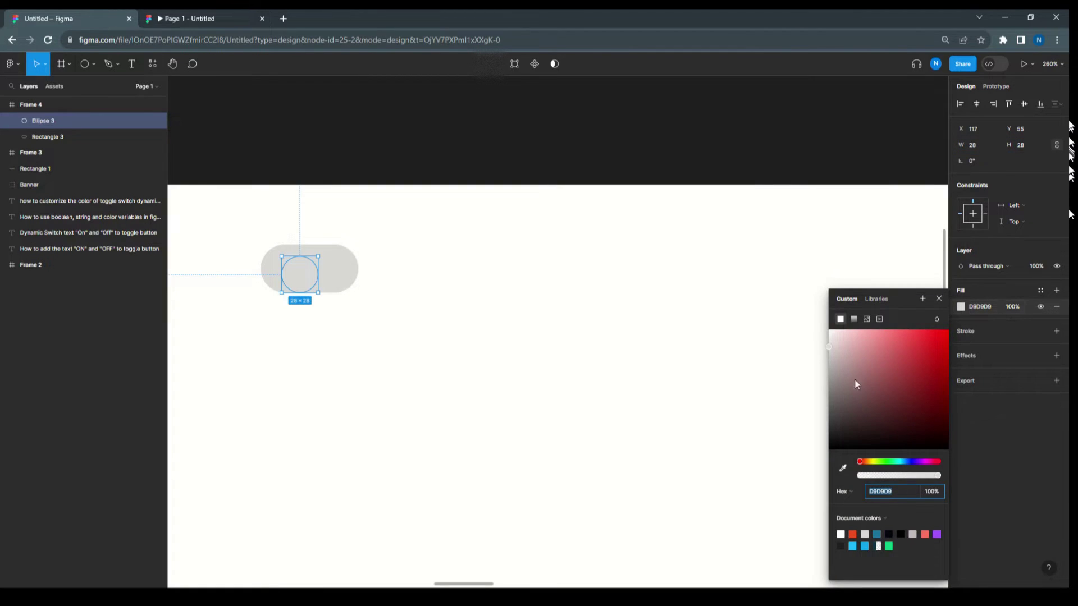
pyautogui.click(835, 383)
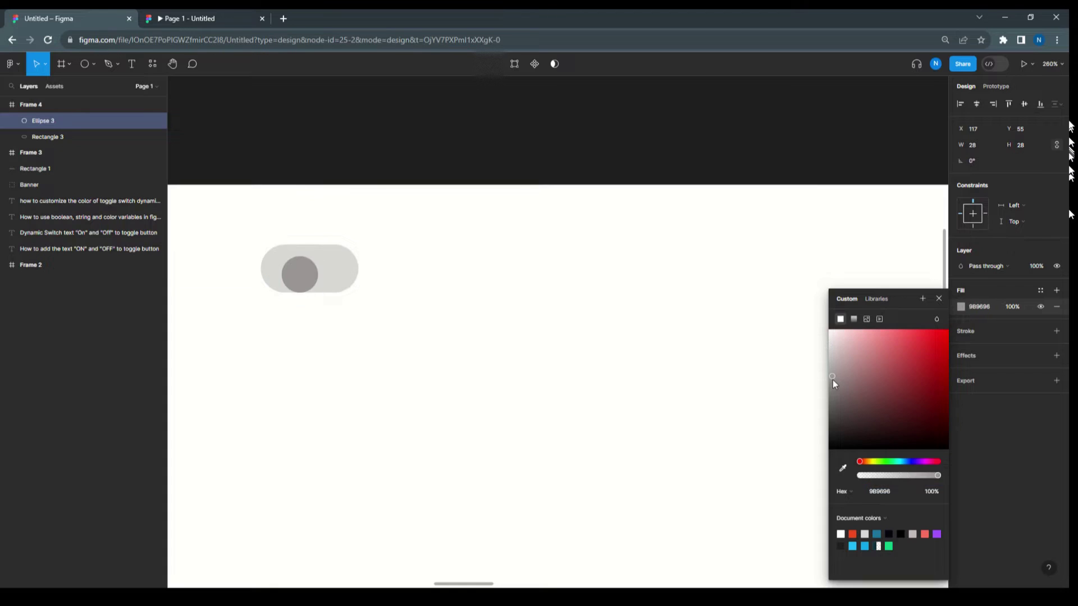
pyautogui.click(327, 317)
# Position the grey circle and a duplicate at opposite ends of the rounded rectangle, filling the right-hand duplicate white (FFFFFF)
pyautogui.moveTo(312, 294); pyautogui.dragTo(340, 273)
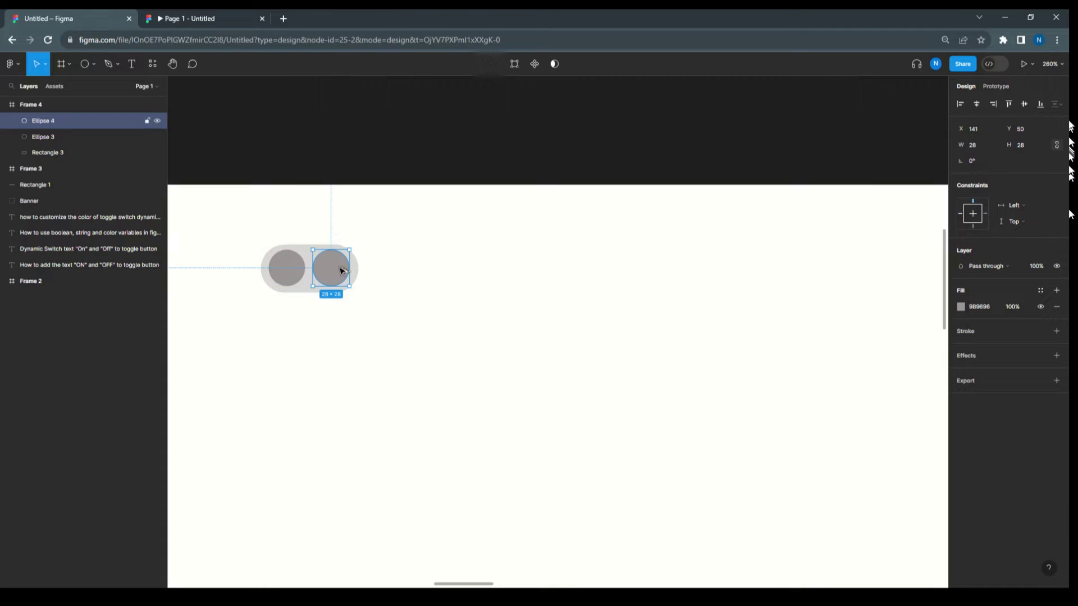
pyautogui.click(961, 306)
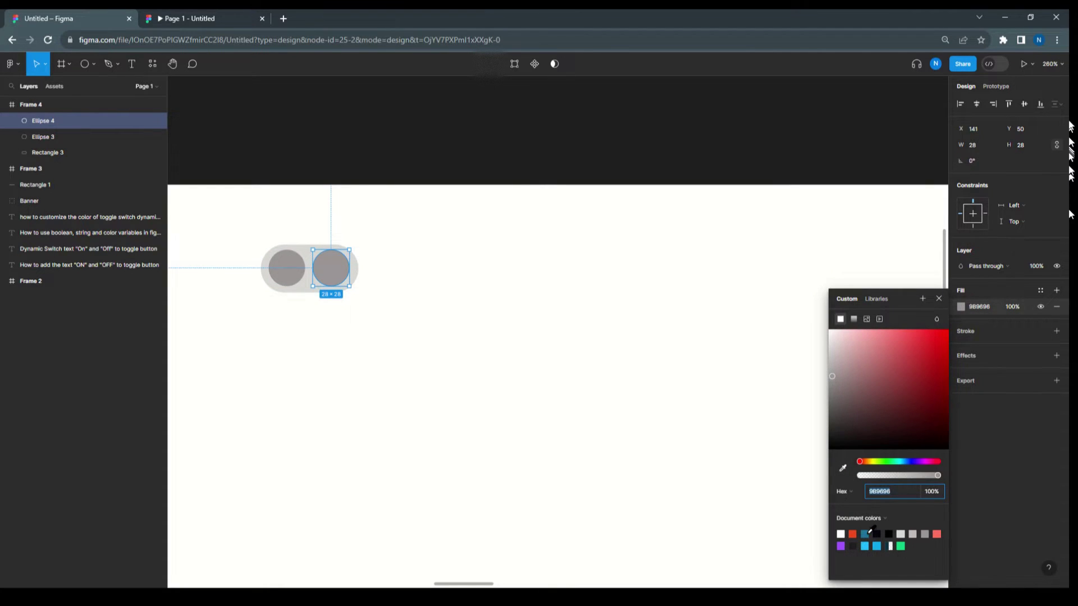
pyautogui.click(840, 534)
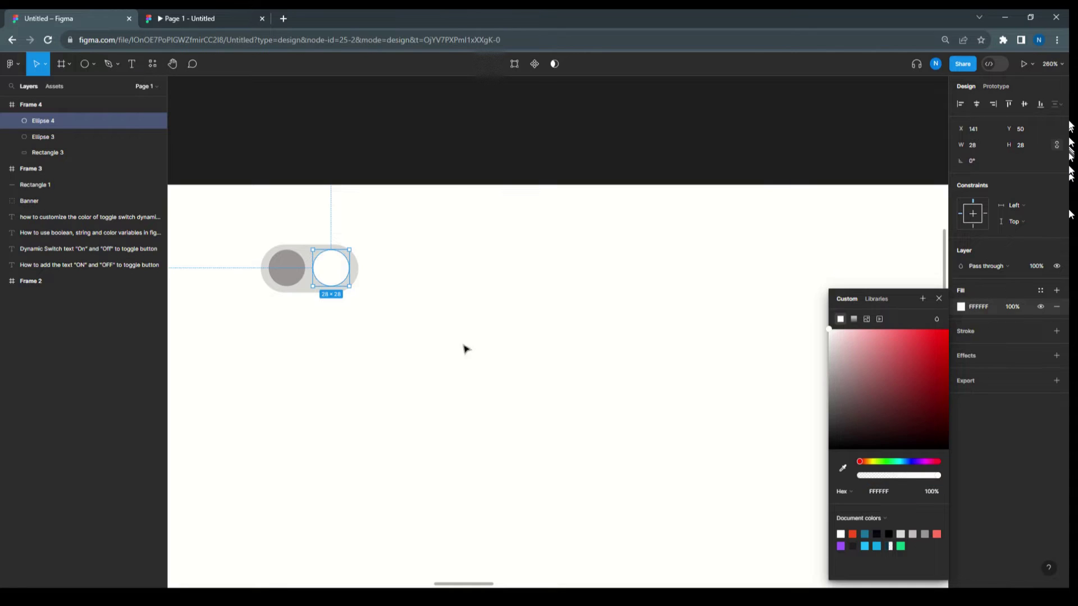
pyautogui.click(530, 359)
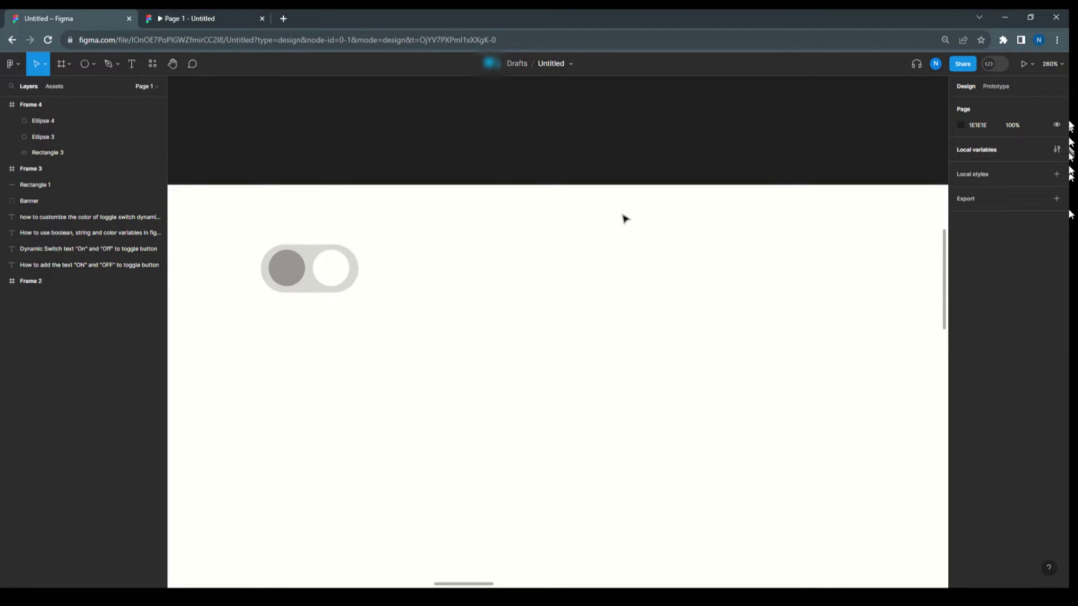
# Move the rounded rectangle and both circles together to the right within Frame 4
pyautogui.moveTo(390, 334)
pyautogui.mouseDown()
pyautogui.moveTo(320, 301)
pyautogui.moveTo(248, 231)
pyautogui.mouseUp()
pyautogui.moveTo(307, 291); pyautogui.dragTo(391, 289)
pyautogui.click(593, 291)
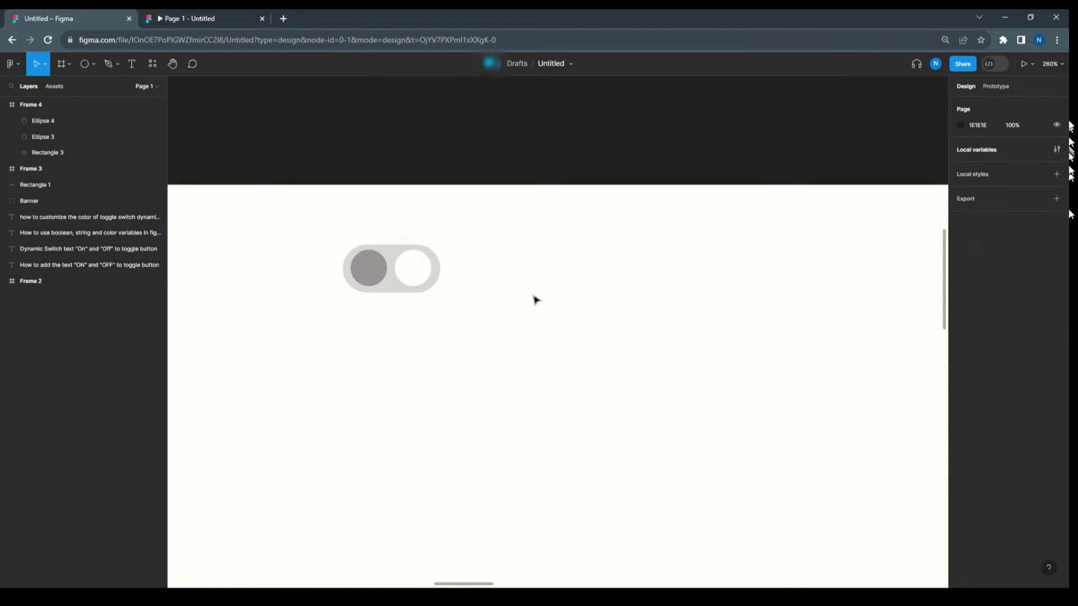
# Add the text "OFF" in Frame 4 and align it just left of the toggle
pyautogui.click(134, 66)
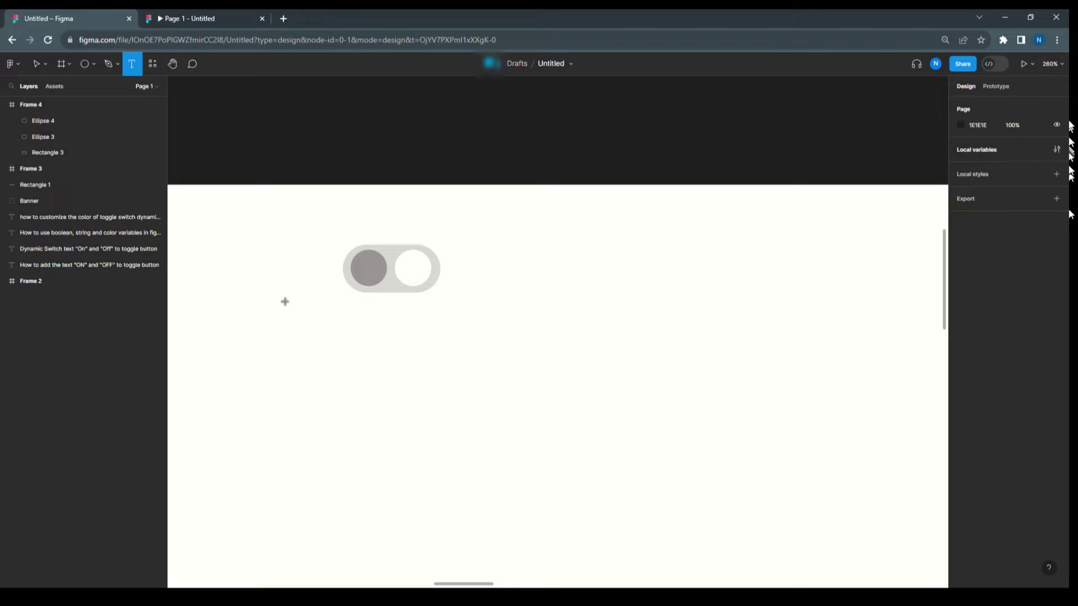
pyautogui.click(272, 272)
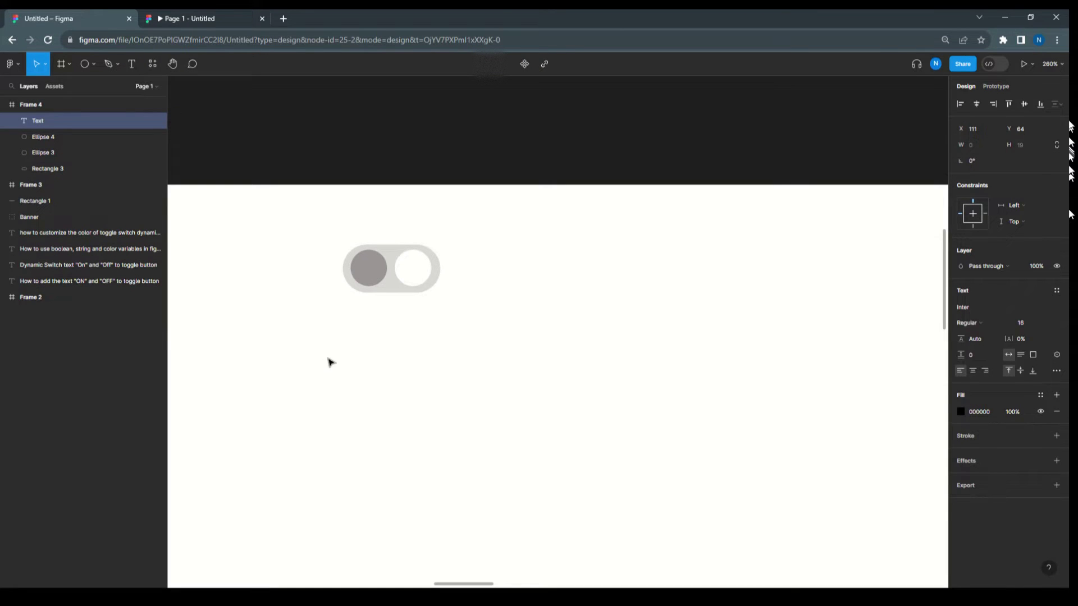
pyautogui.write('OFF')
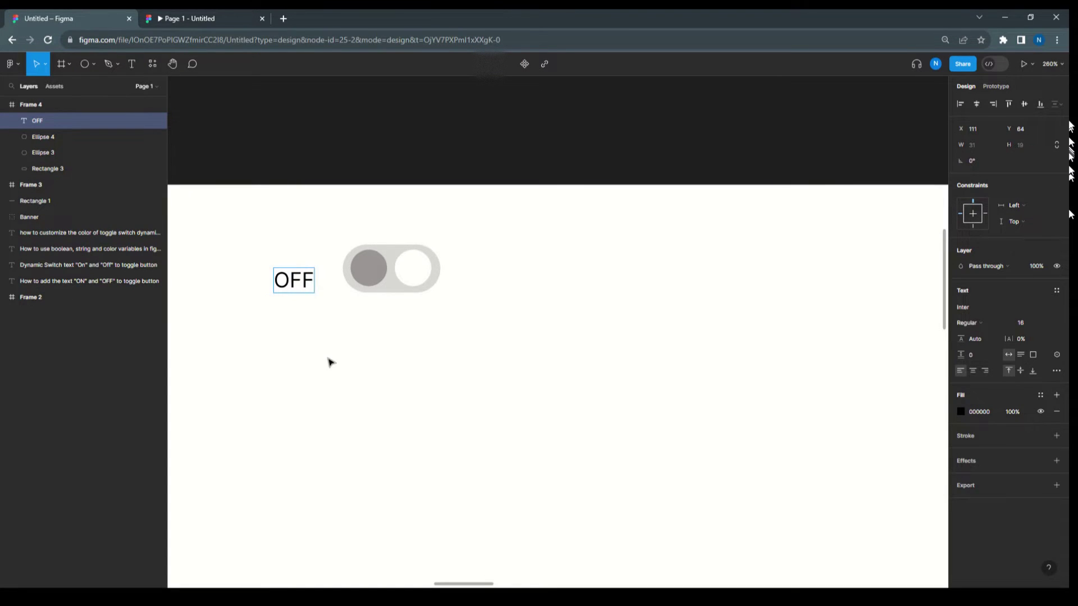
pyautogui.press('Escape')
pyautogui.moveTo(294, 286); pyautogui.dragTo(308, 273)
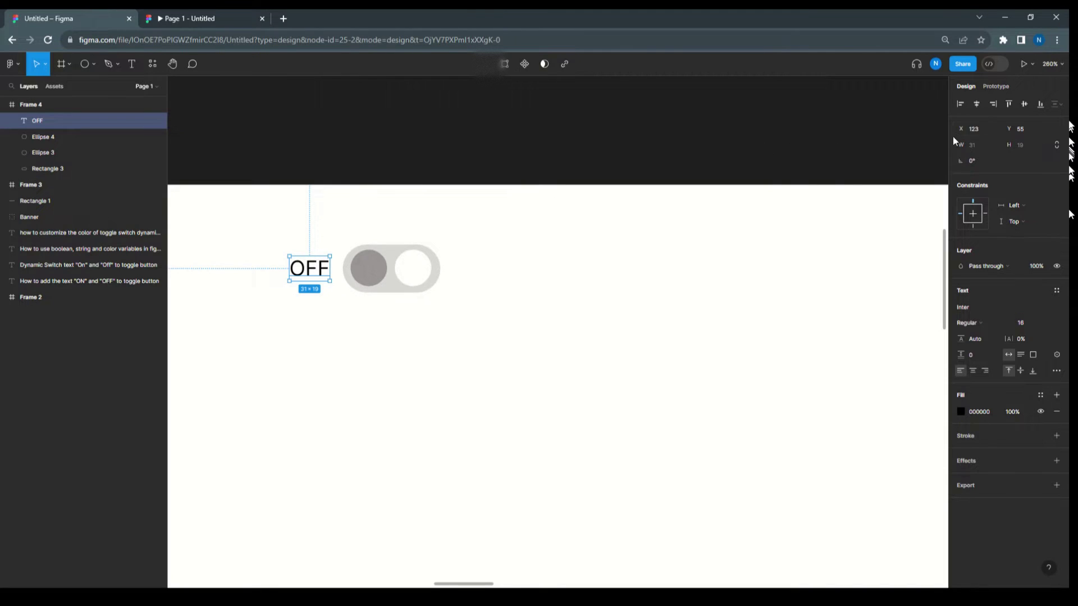
pyautogui.click(870, 210)
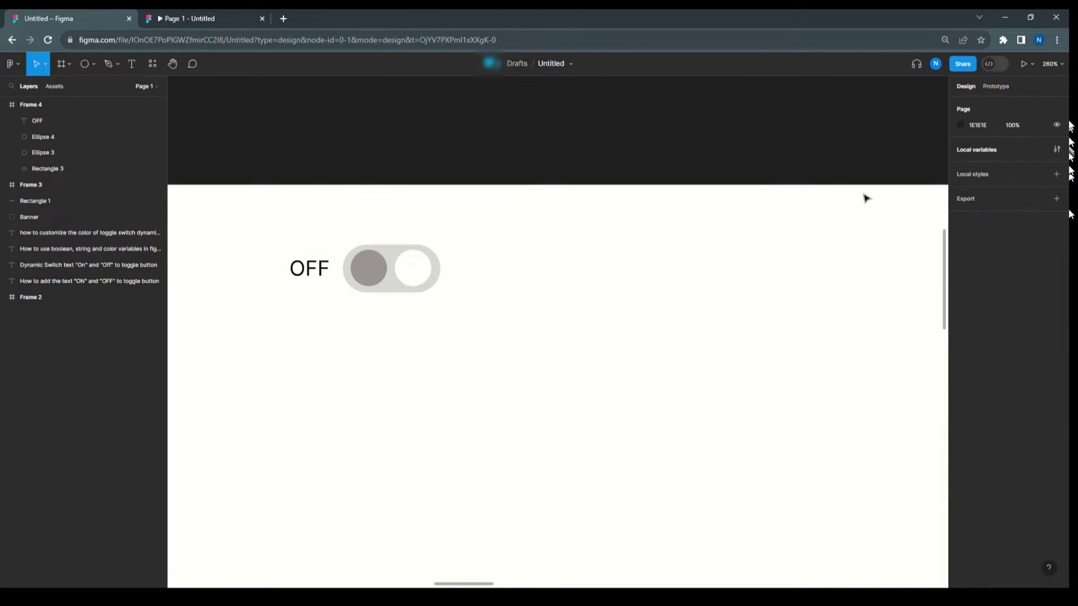
# Delete all existing local variables, from SwitchON through SwitchDefaultColor, in the Switch/Toggle collection
pyautogui.click(981, 153)
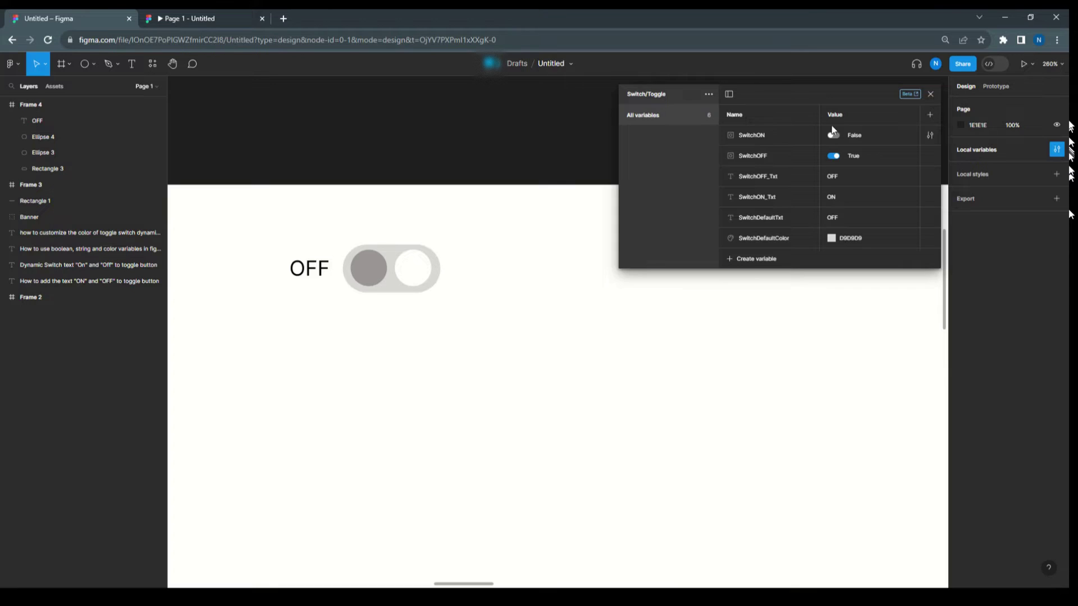
pyautogui.moveTo(773, 135); pyautogui.dragTo(767, 234)
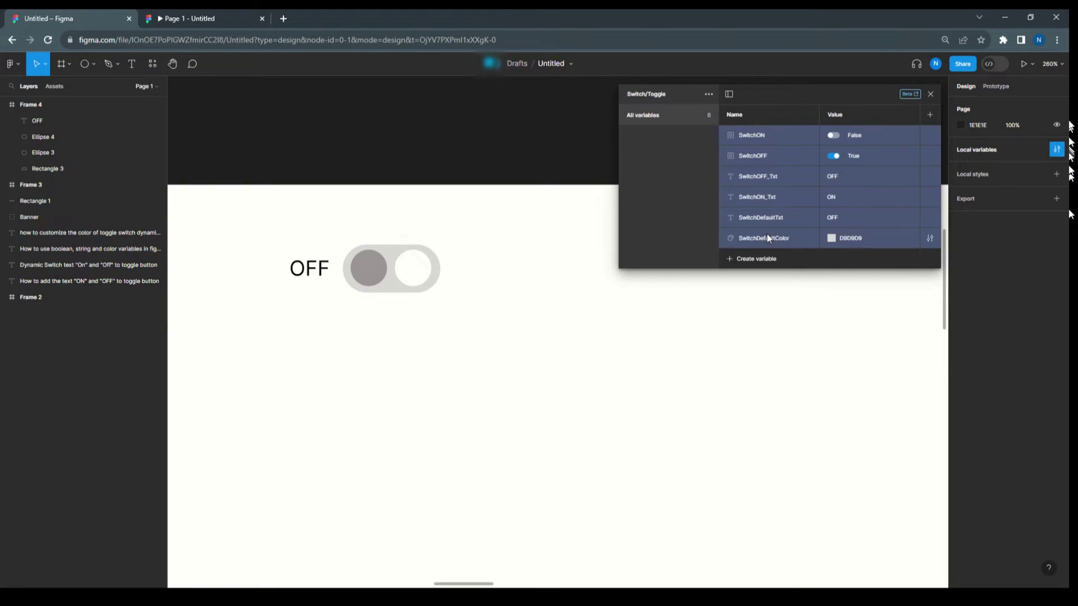
pyautogui.rightClick(762, 180)
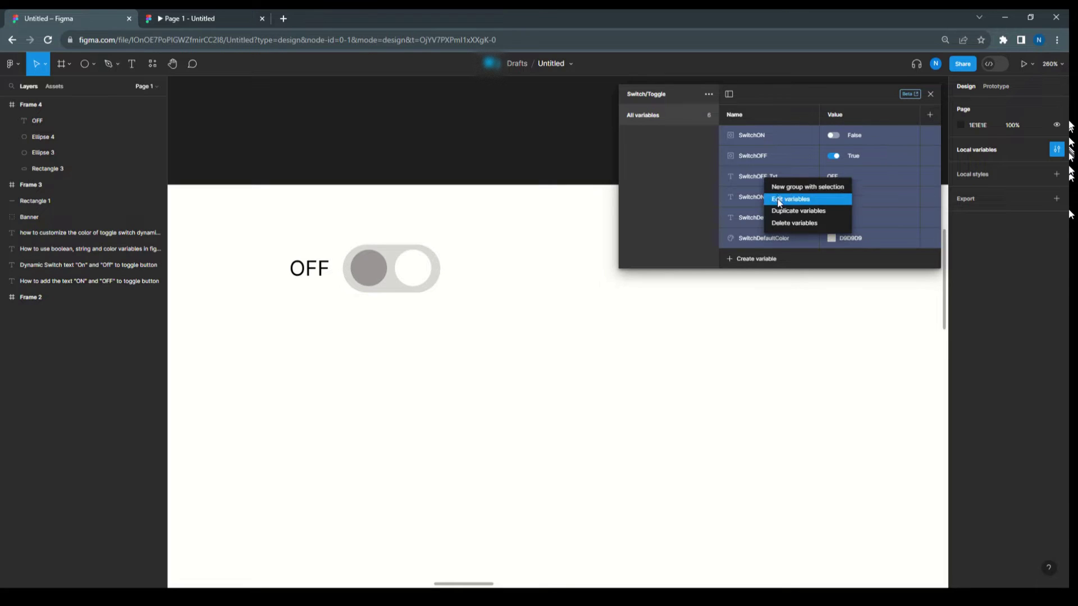
pyautogui.click(783, 225)
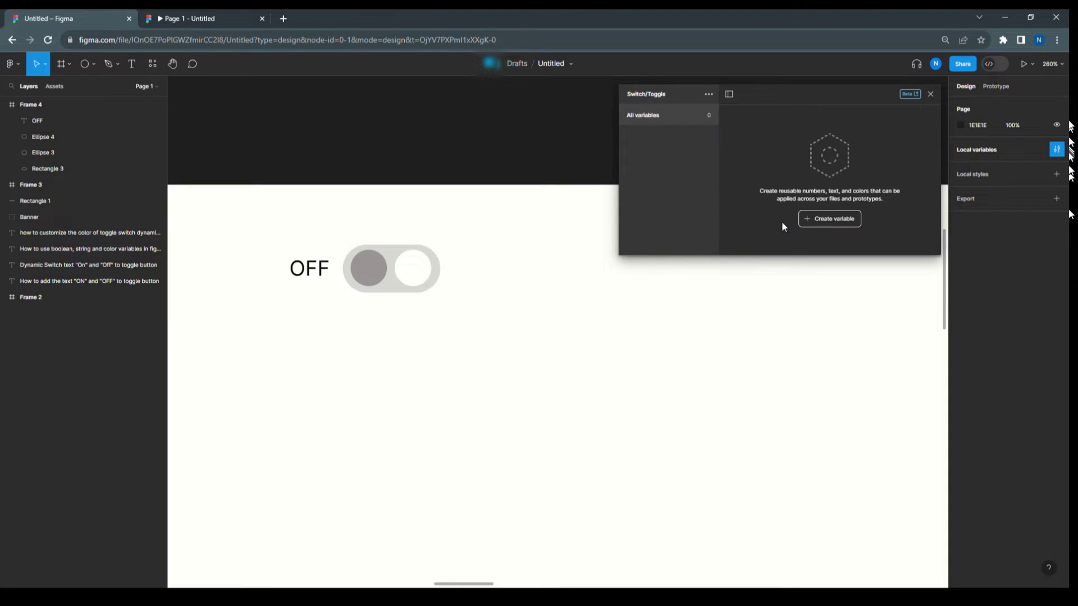
# Create two Boolean variables in the Switch/Toggle collection: SwitchOFF set to True and SwitchON set to False
pyautogui.click(830, 220)
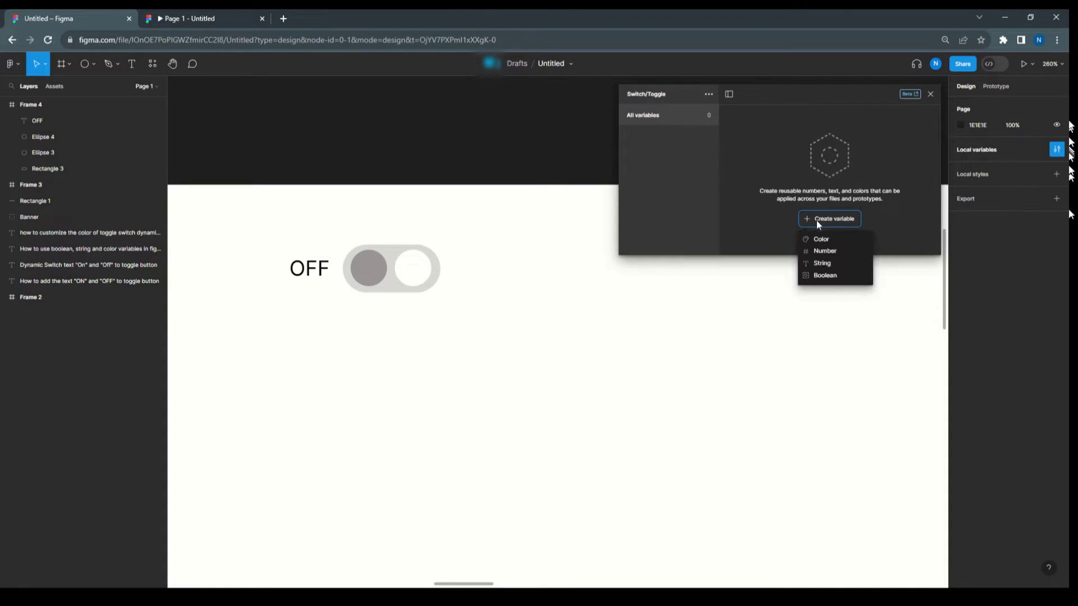
pyautogui.click(825, 275)
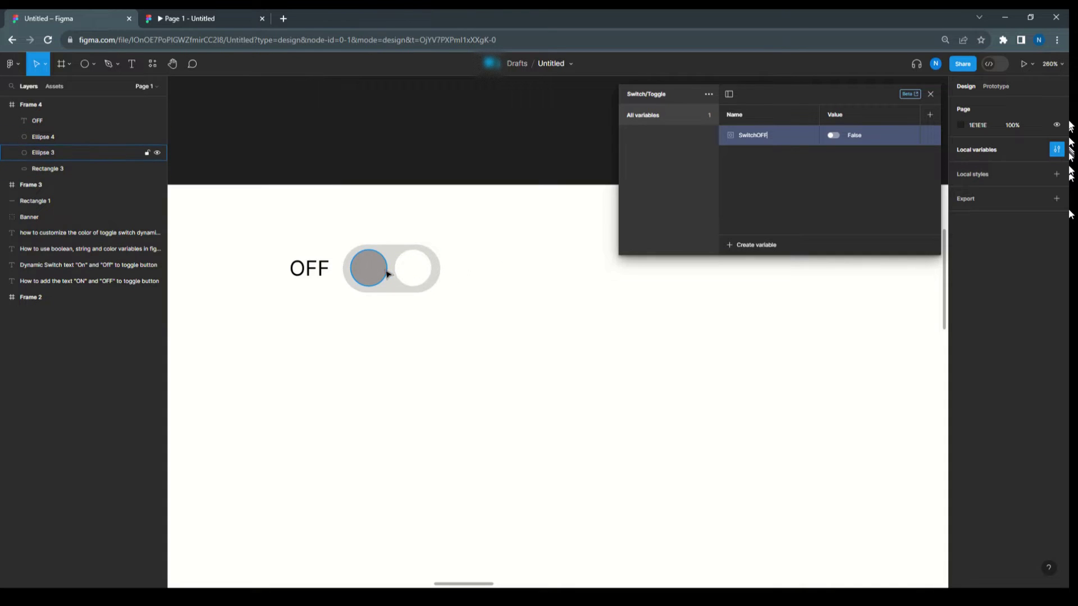
pyautogui.click(834, 136)
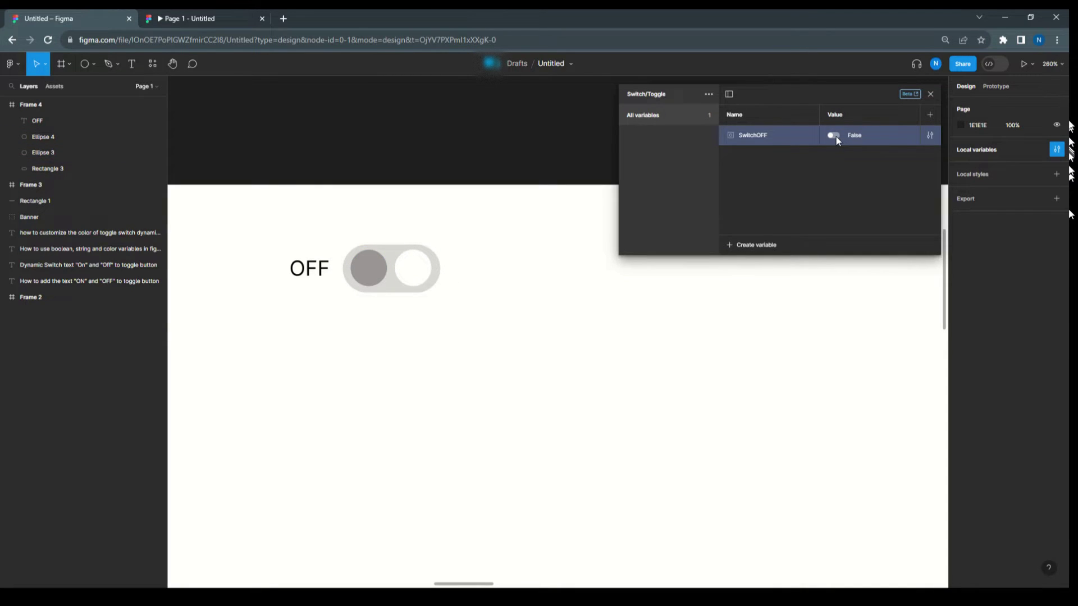
pyautogui.click(749, 244)
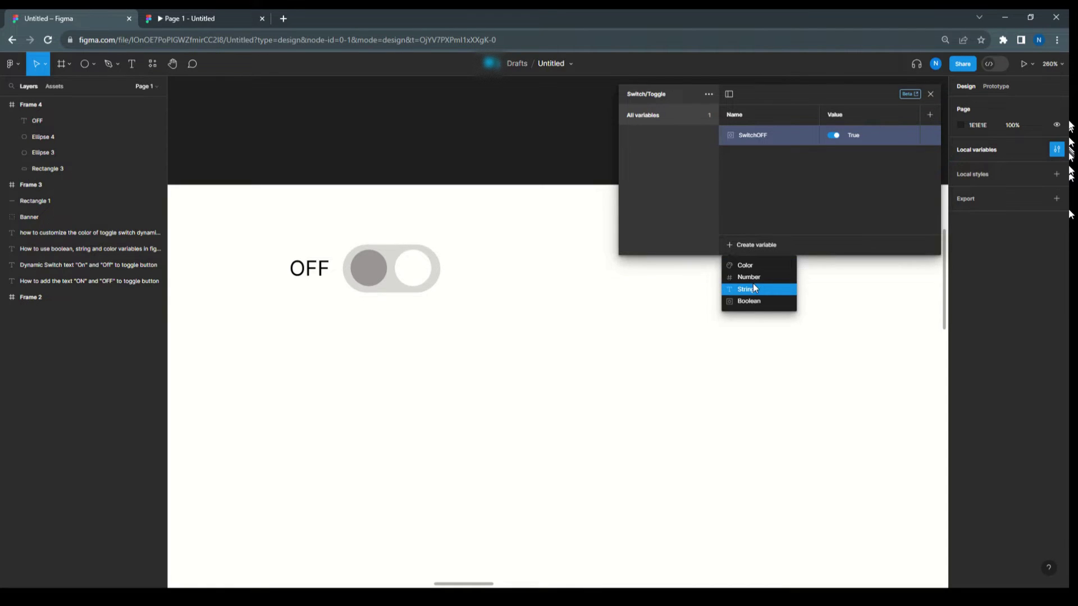
pyautogui.click(754, 300)
pyautogui.write('S')
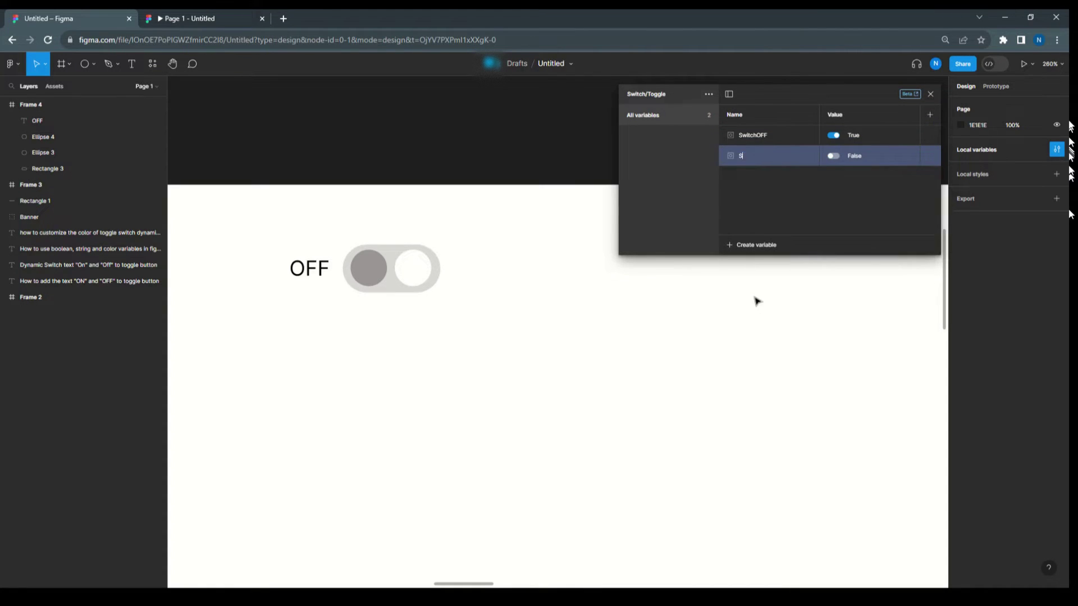
pyautogui.write('witchON')
# Create a string variable named SwitchDefaultValue with the value OFF
pyautogui.click(736, 245)
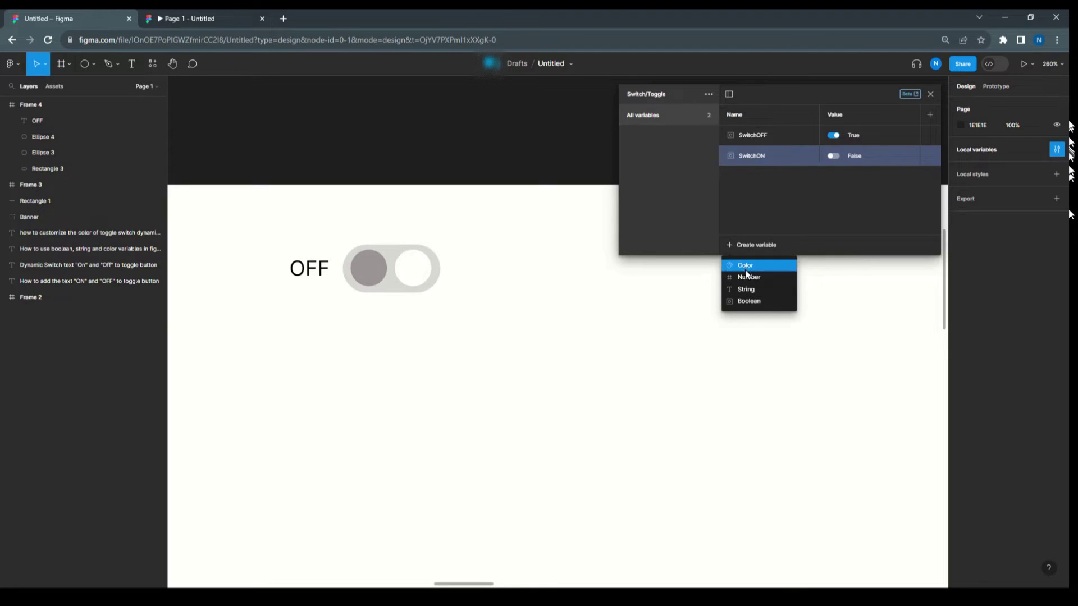
pyautogui.click(749, 287)
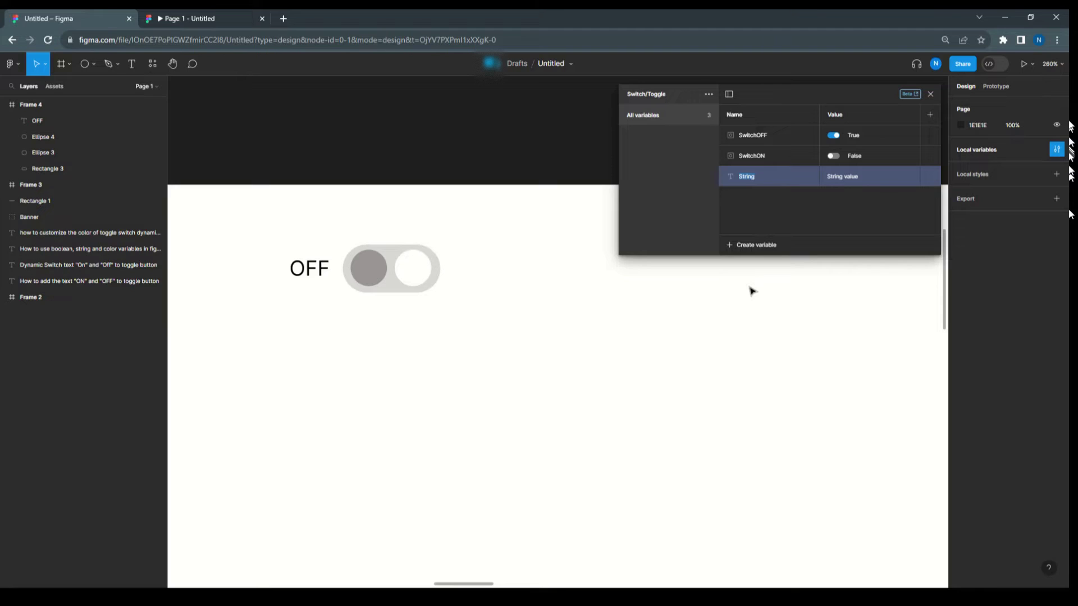
pyautogui.write('SwitchDefaultValue')
pyautogui.doubleClick(855, 179)
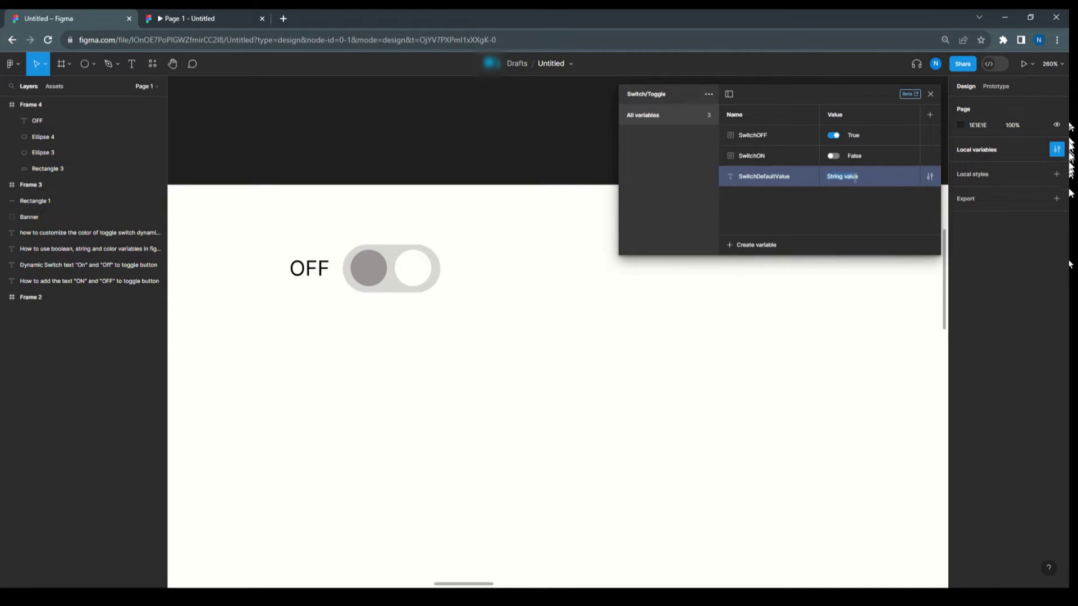
pyautogui.write('Of')
# Create a string variable named SwitchON_Txt with the value ON
pyautogui.click(757, 247)
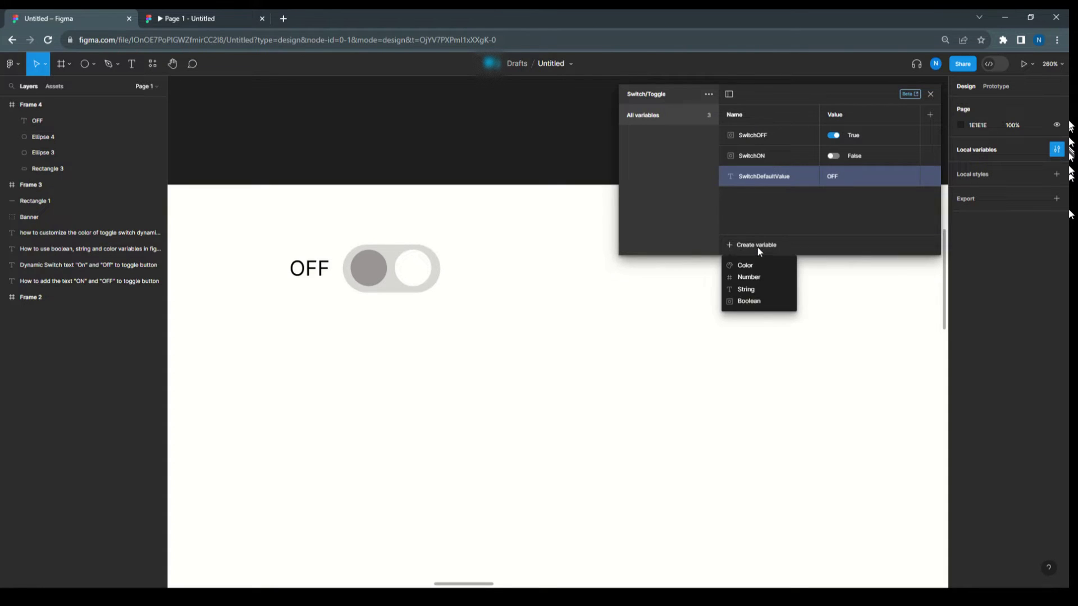
pyautogui.click(759, 288)
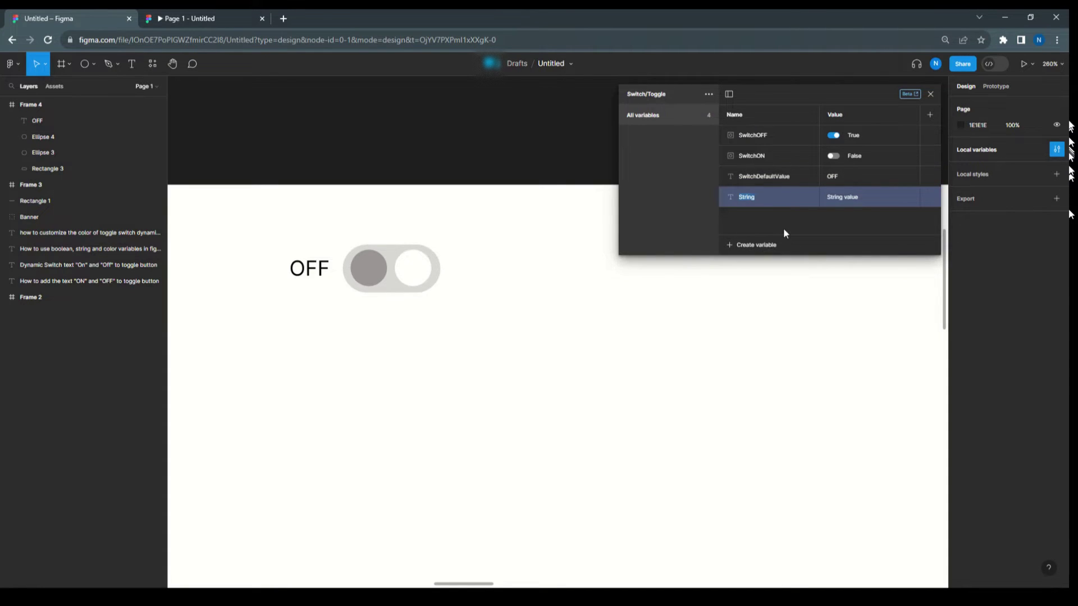
pyautogui.write('Sw')
pyautogui.click(844, 198)
pyautogui.write('ON')
# Create a string variable named SwitchOFF_Txt with the value OFF and close the local variables window
pyautogui.click(772, 250)
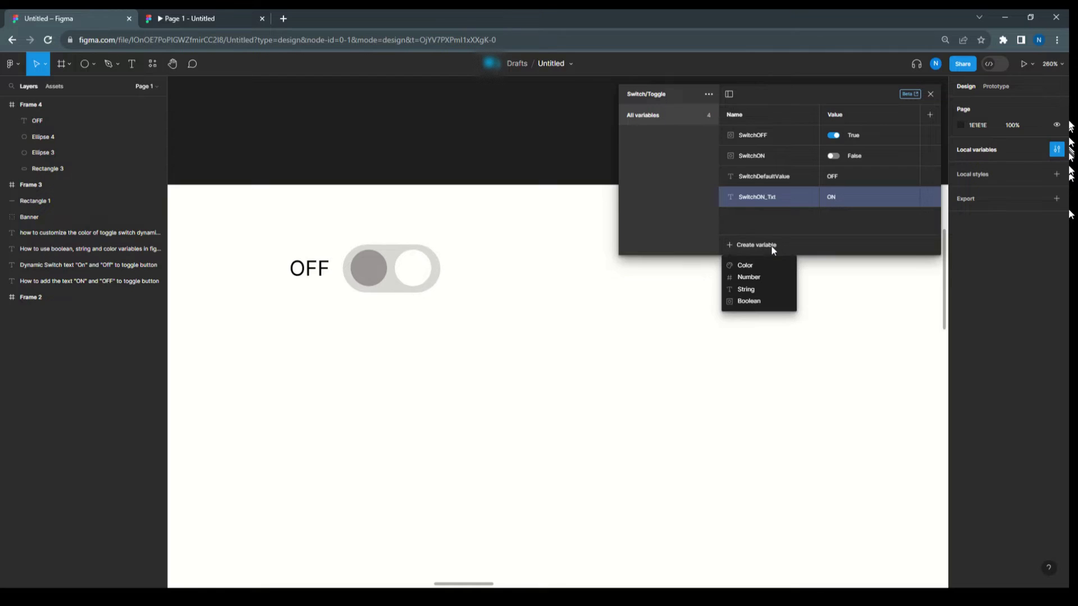
pyautogui.click(759, 288)
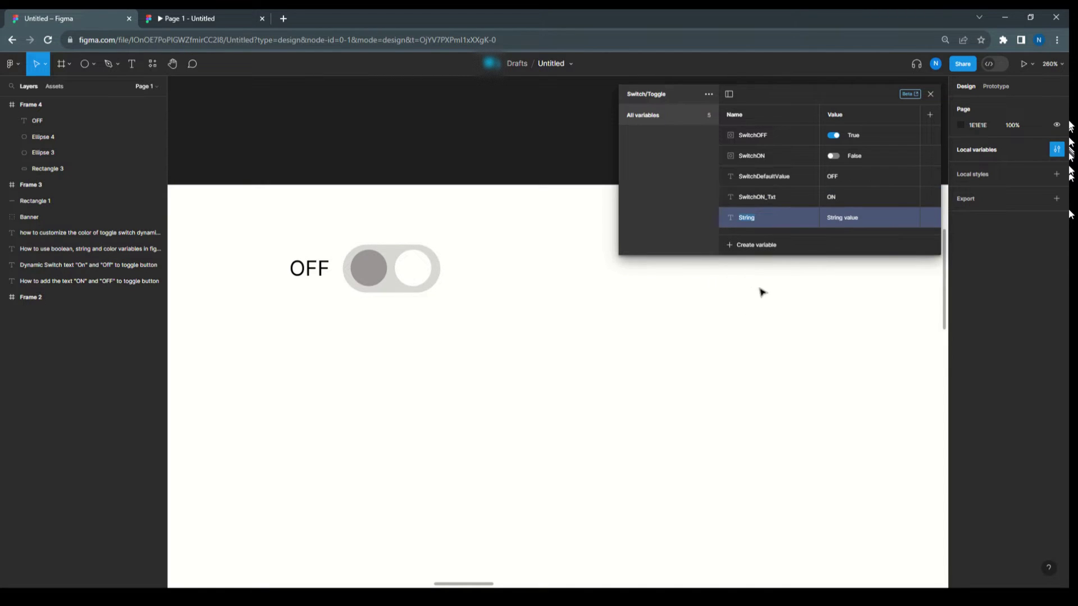
pyautogui.write('SwitchO')
pyautogui.press('Return')
pyautogui.click(855, 219)
pyautogui.write('OFF')
pyautogui.click(930, 94)
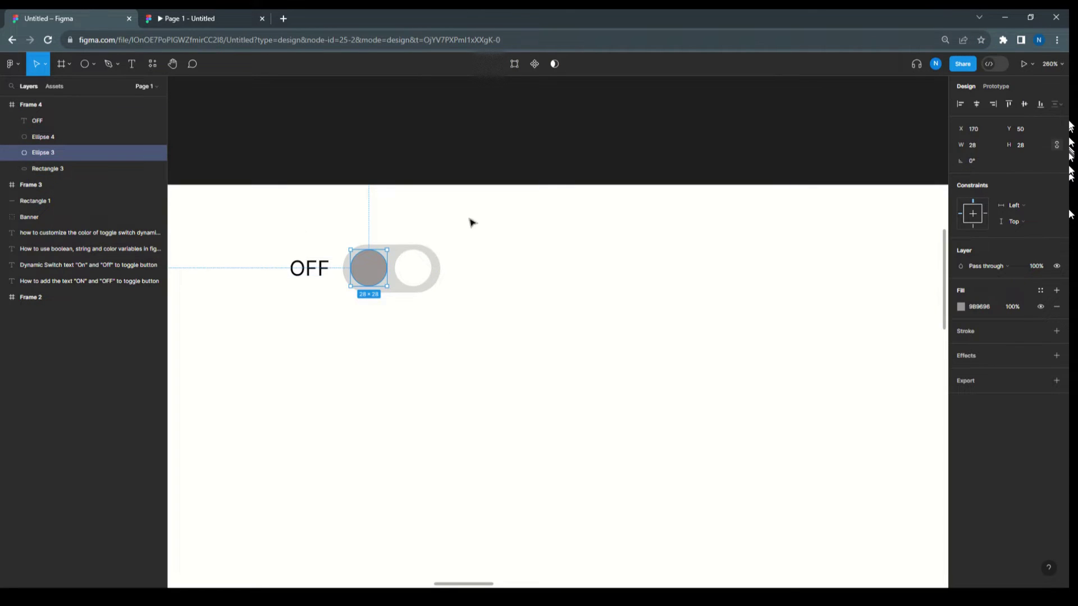
# Lighten the fill of the toggle's left circle (Ellipse 3) to C4BCBC
pyautogui.click(960, 307)
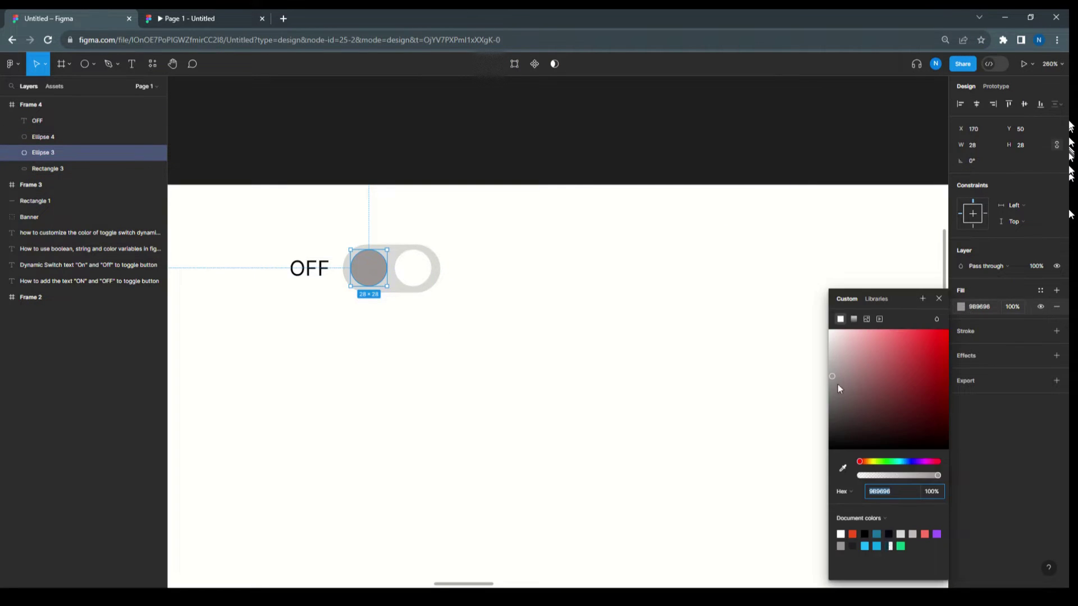
pyautogui.moveTo(833, 373); pyautogui.dragTo(833, 362)
pyautogui.click(669, 299)
# Bind the layer visibility of the left circle (Ellipse 3) to the SwitchOFF variable
pyautogui.click(366, 273)
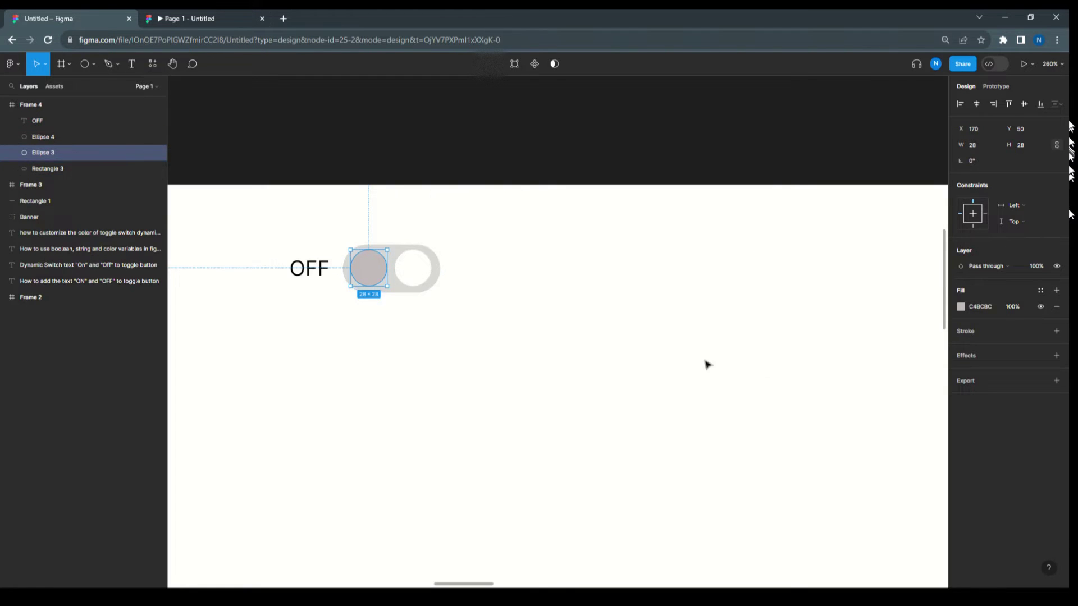
pyautogui.click(1056, 267)
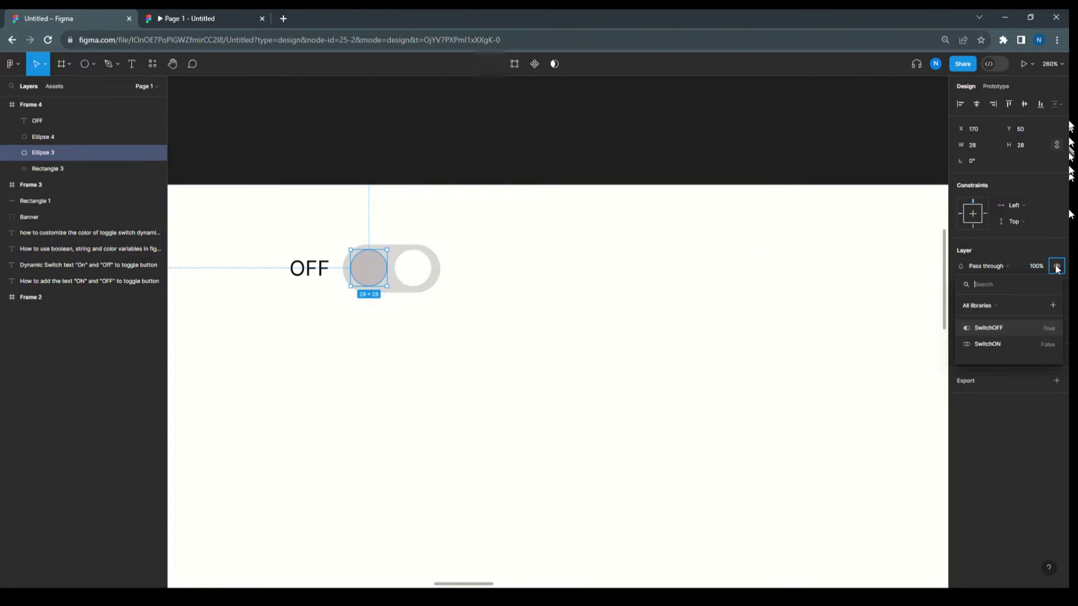
pyautogui.click(1015, 328)
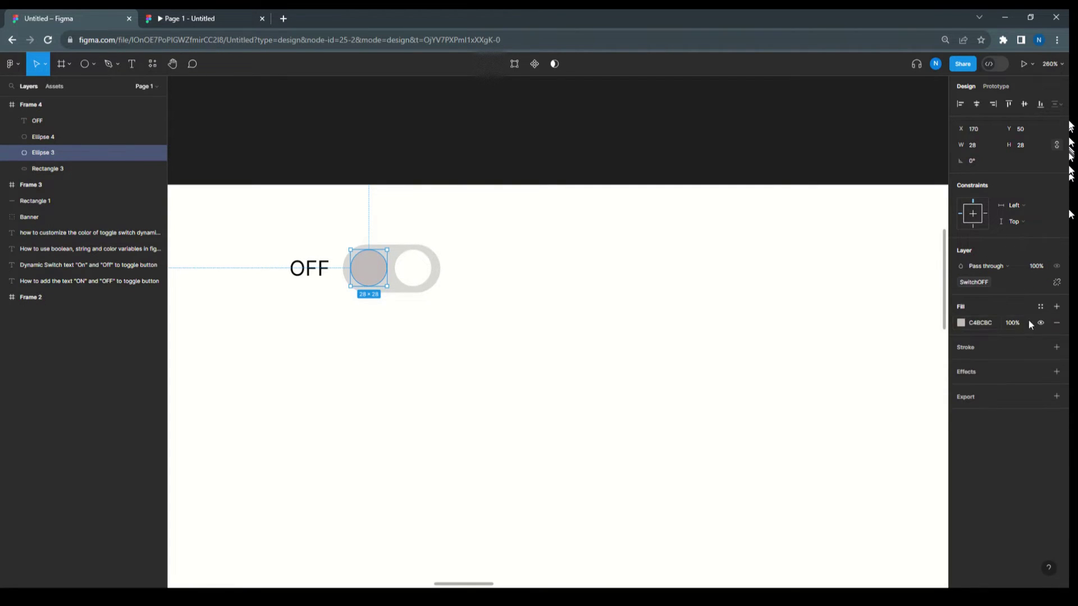
# Add an on-click Conditional interaction to the left circle with the condition SwitchOFF == true
pyautogui.click(1003, 89)
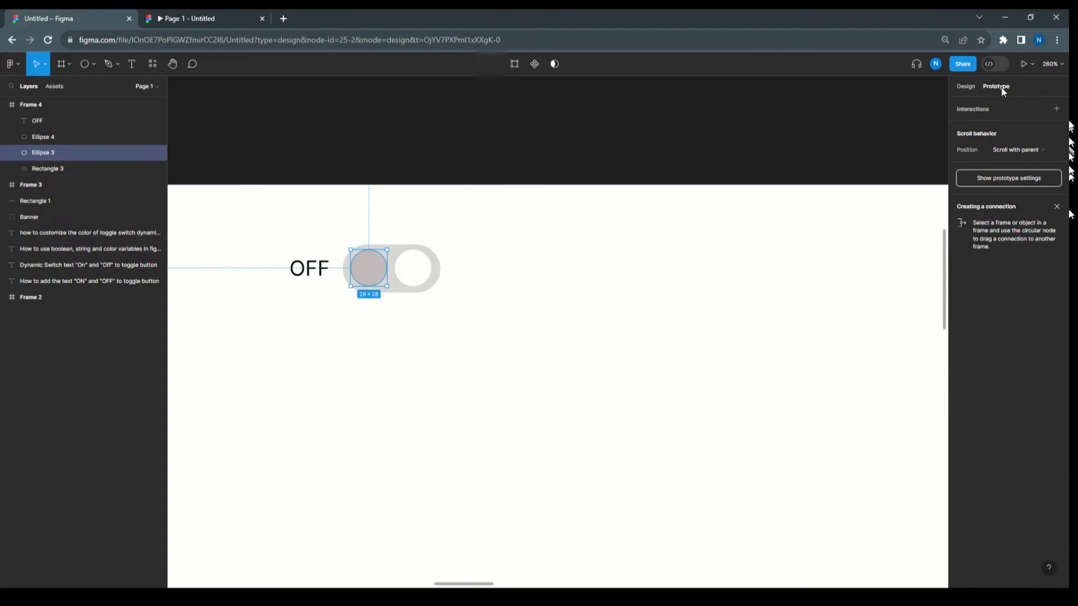
pyautogui.click(962, 109)
pyautogui.click(864, 146)
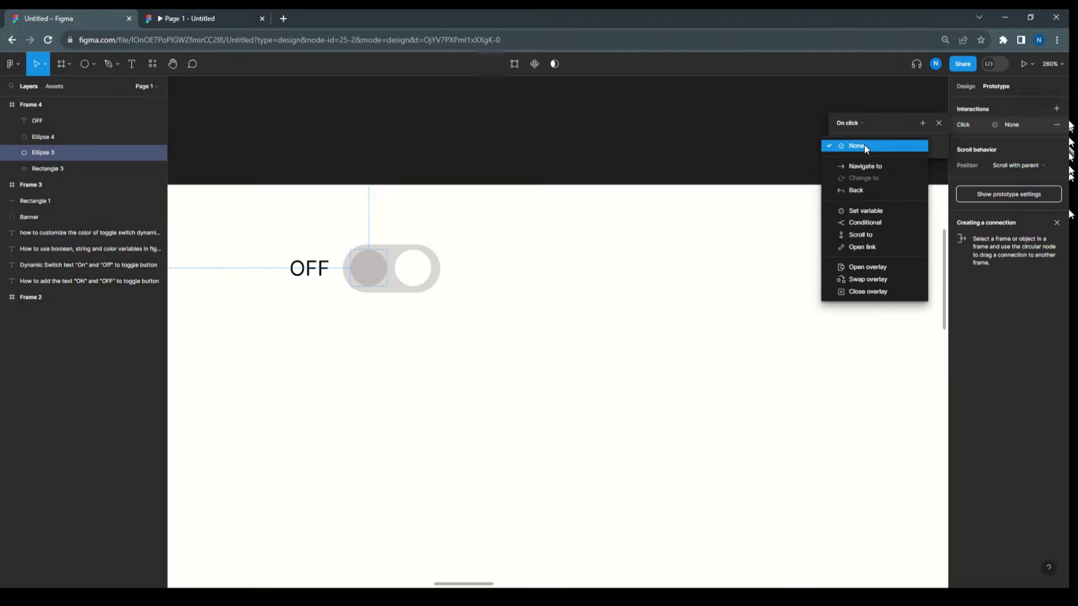
pyautogui.click(867, 223)
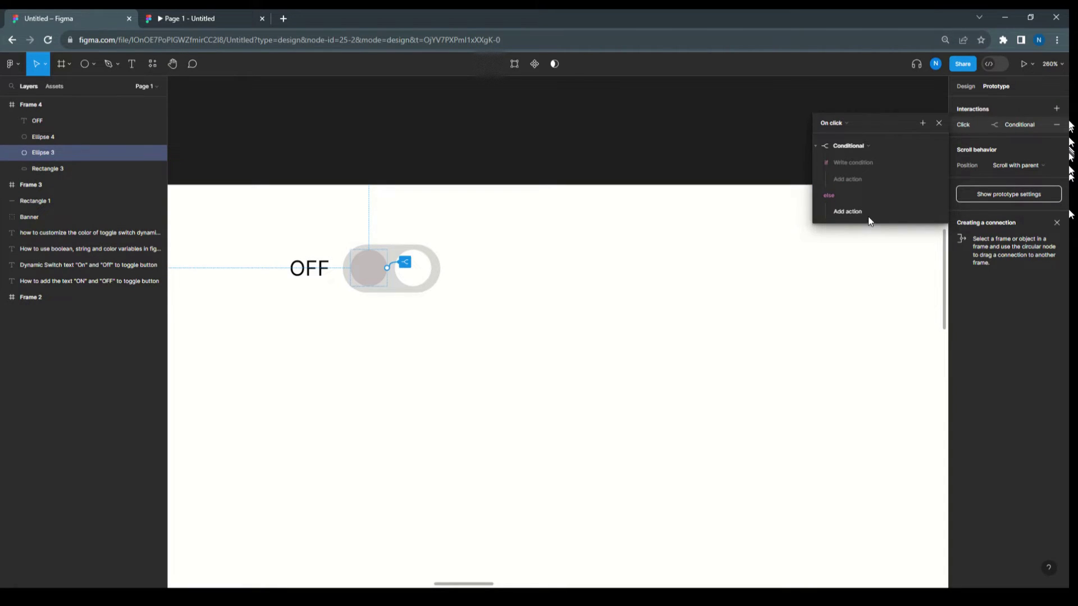
pyautogui.click(840, 164)
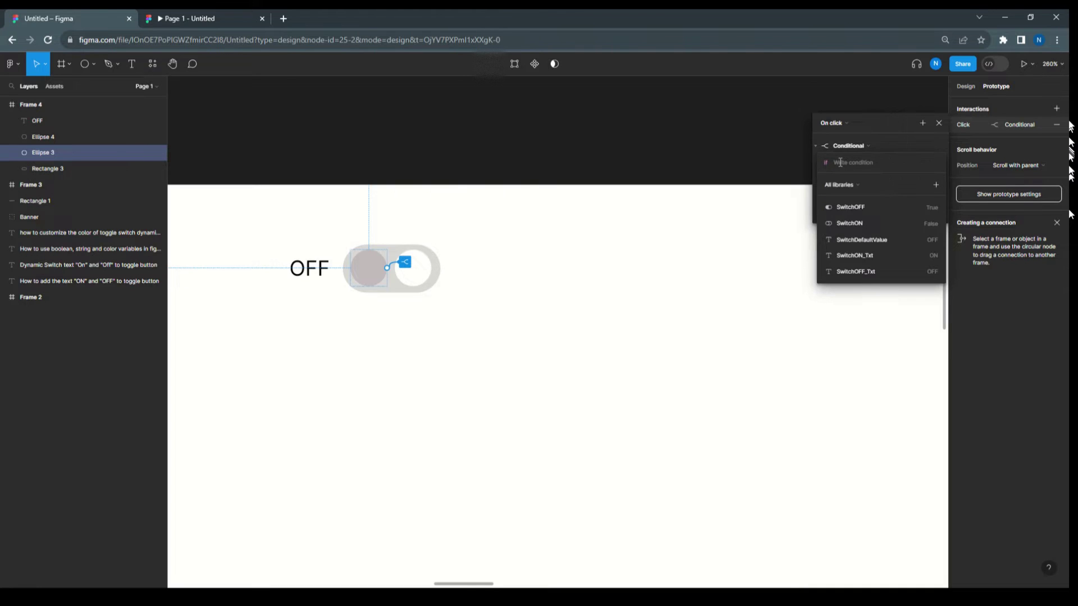
pyautogui.click(852, 207)
pyautogui.click(851, 210)
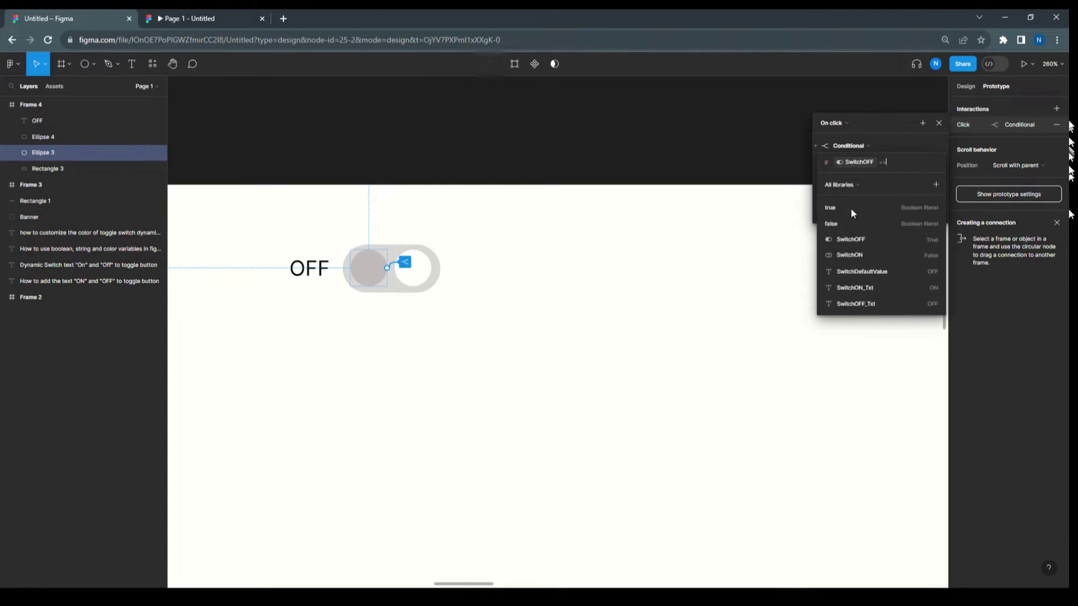
pyautogui.click(849, 208)
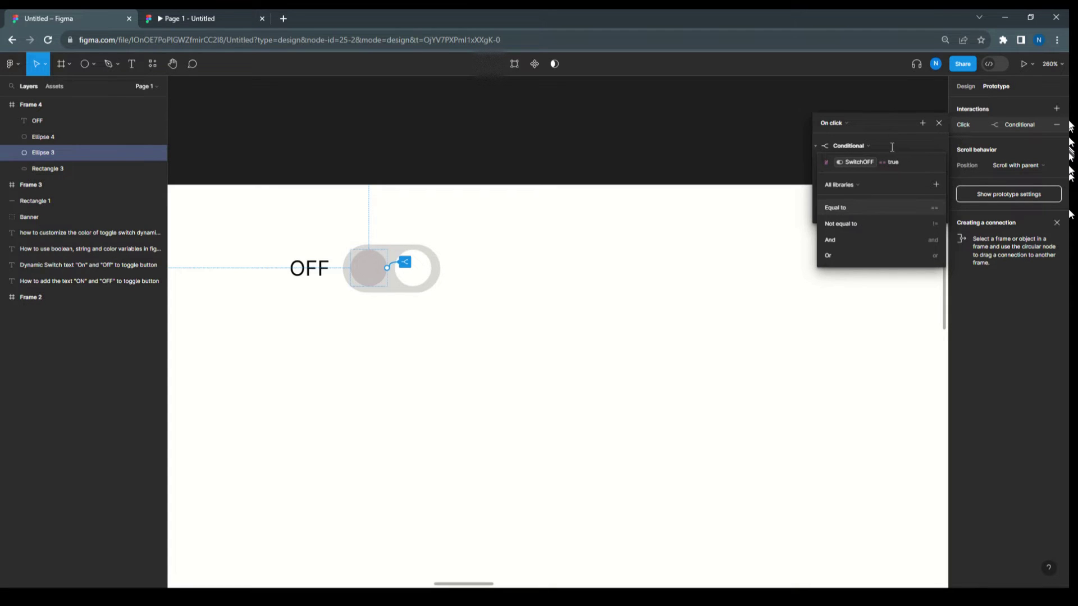
pyautogui.click(888, 125)
# Add a Set variable action under the SwitchOFF == true condition that sets SwitchOFF to false
pyautogui.click(855, 182)
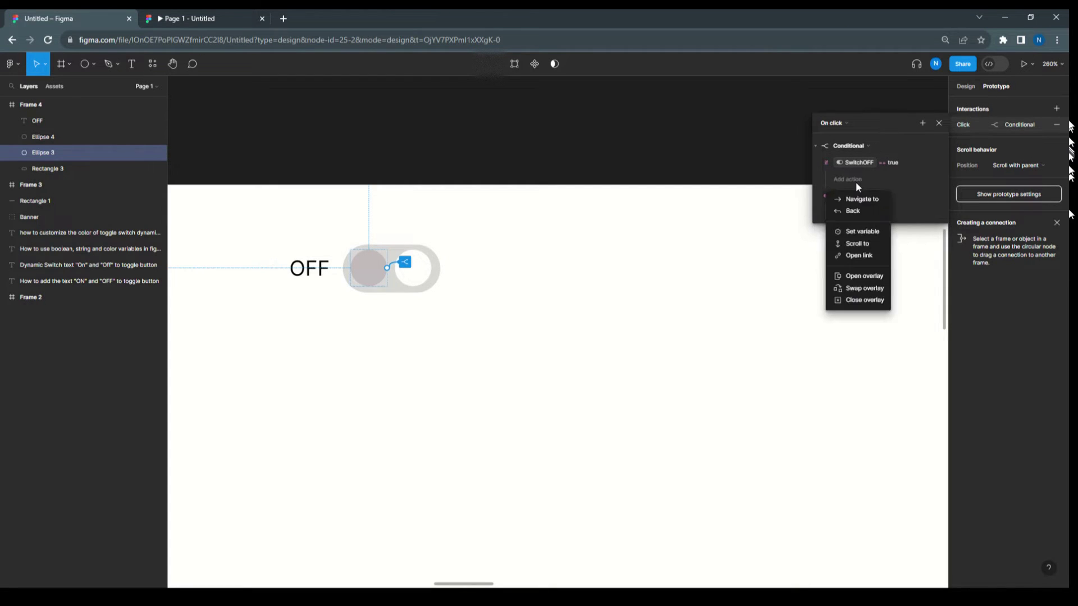
pyautogui.click(862, 232)
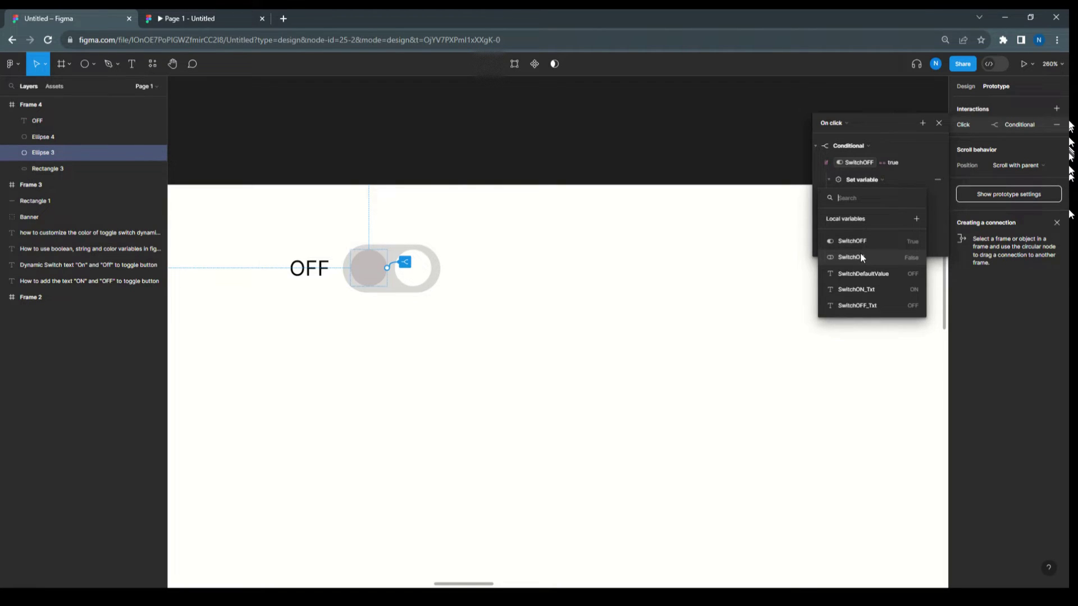
pyautogui.click(859, 247)
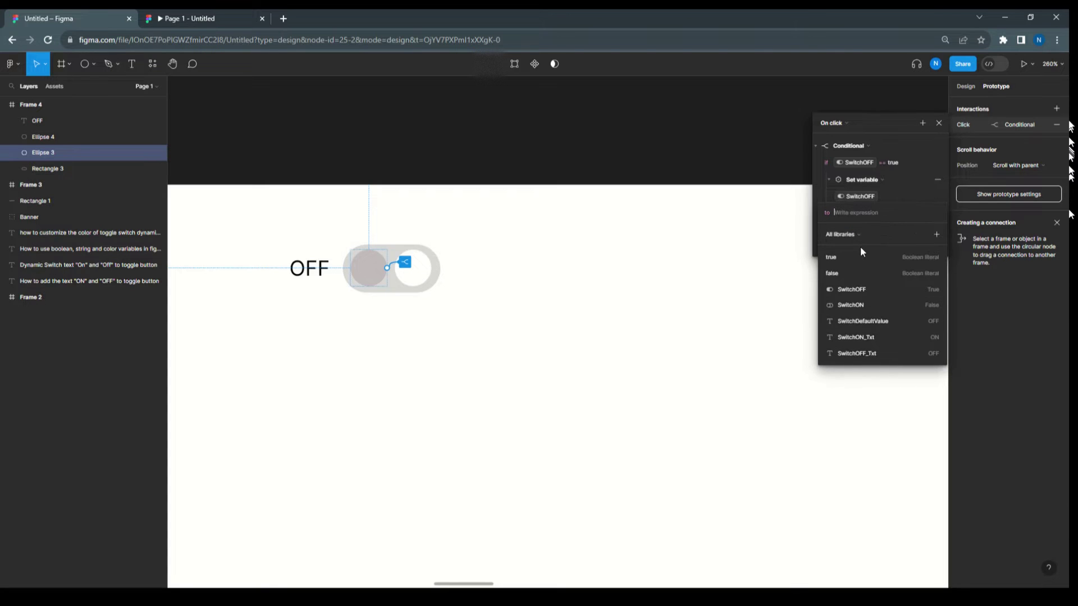
pyautogui.click(842, 273)
pyautogui.click(863, 121)
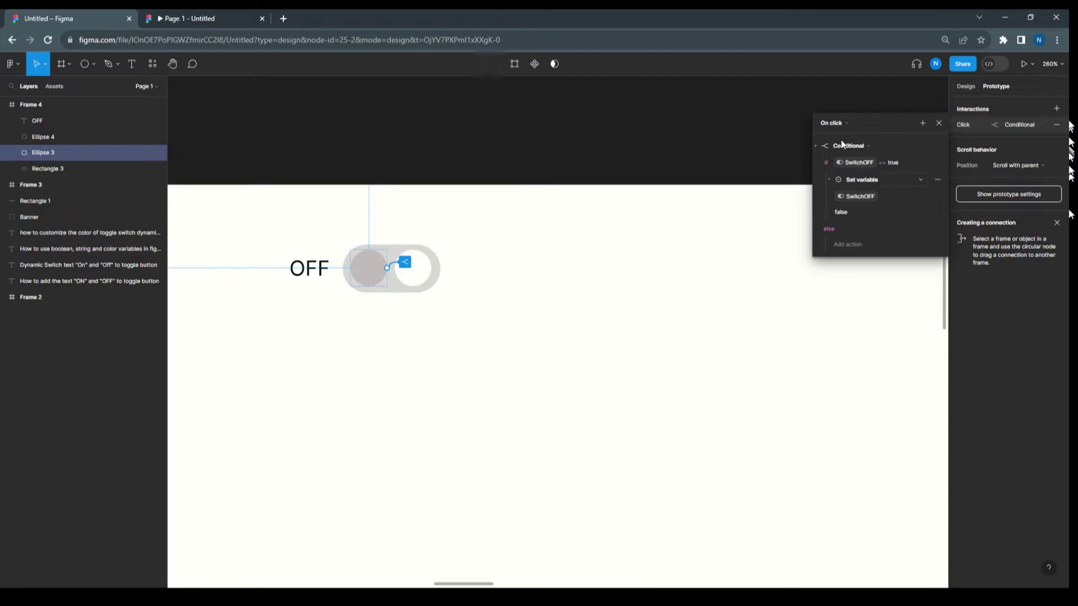
# Add a second Conditional to the left circle's on-click interaction with the condition SwitchON == false
pyautogui.click(922, 123)
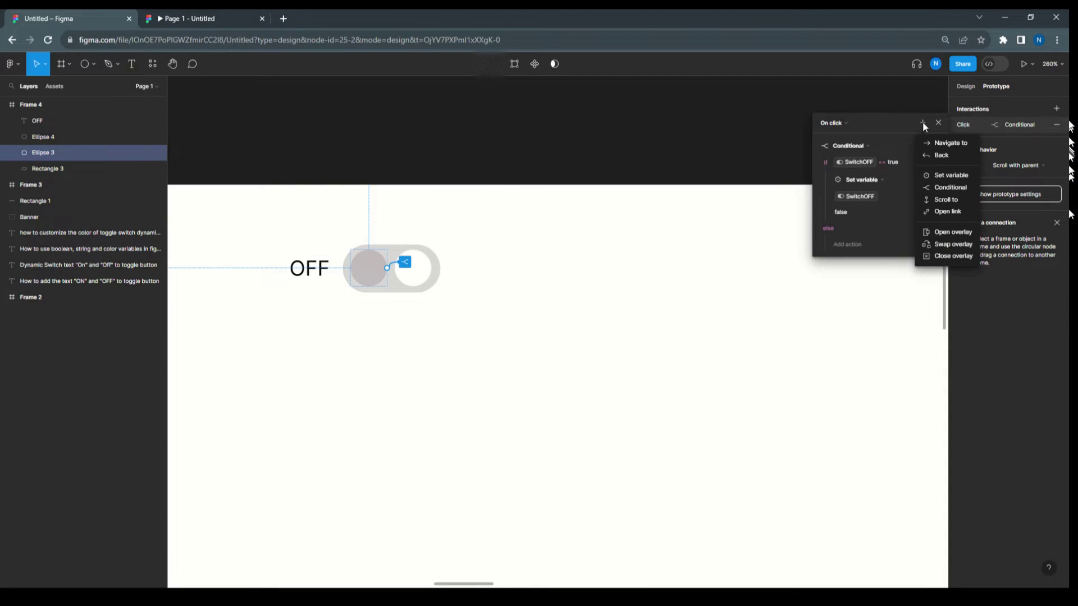
pyautogui.click(936, 187)
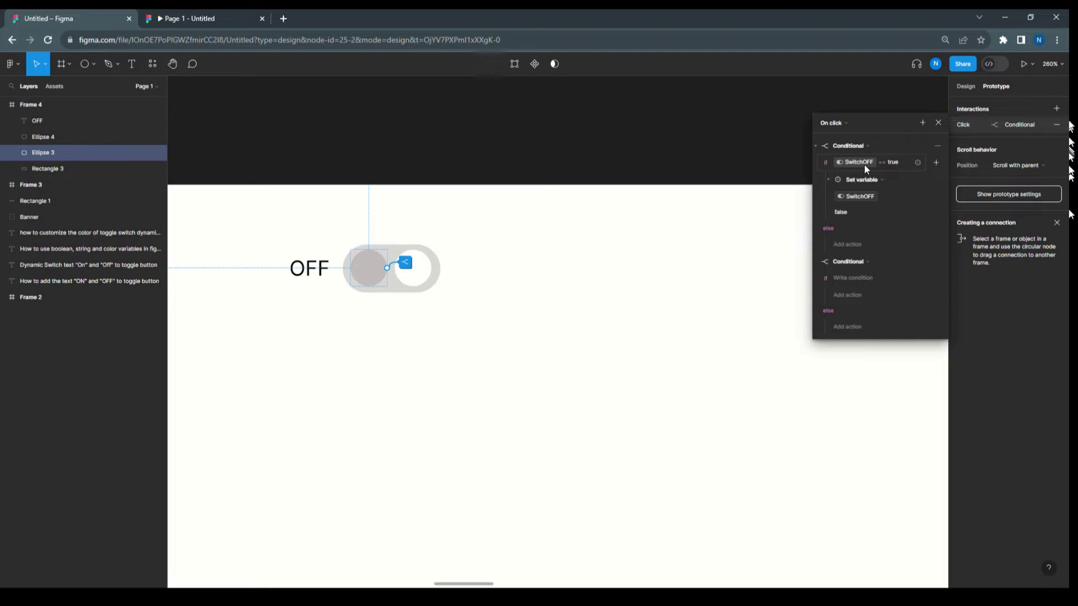
pyautogui.click(845, 277)
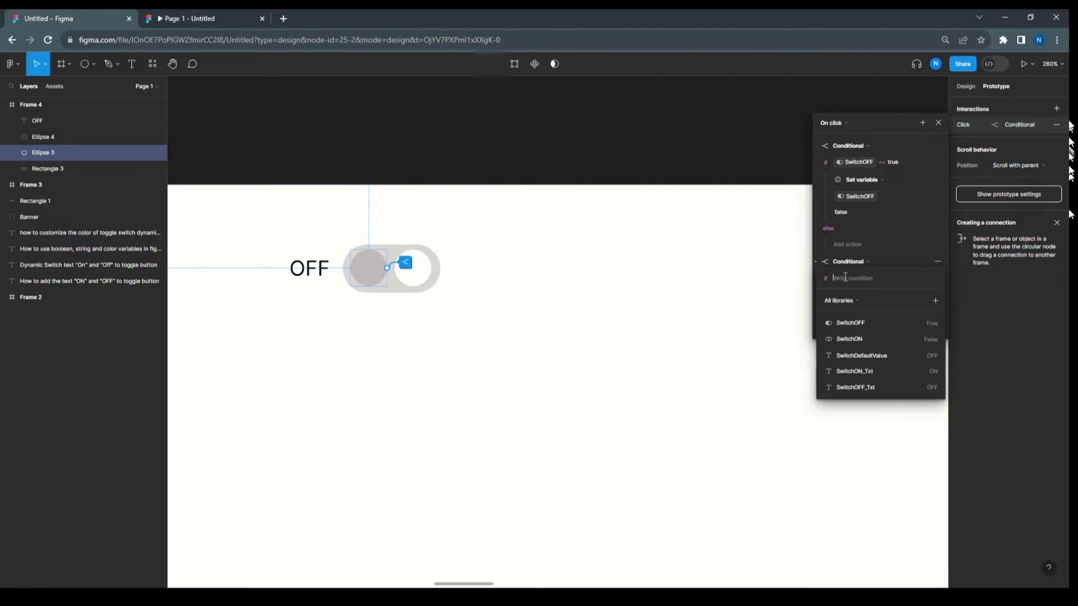
pyautogui.click(856, 340)
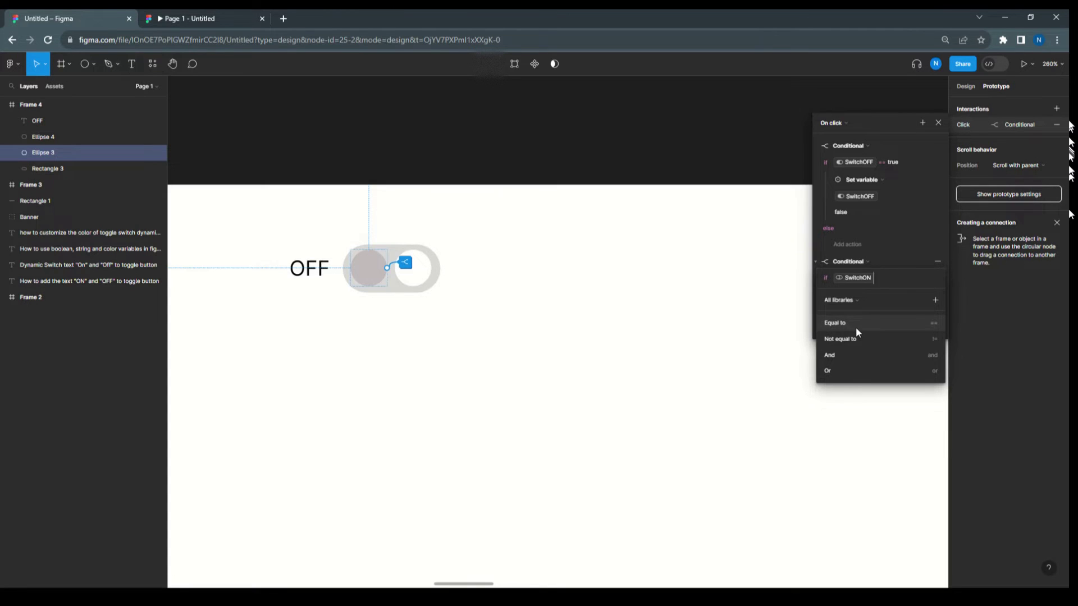
pyautogui.click(856, 329)
pyautogui.click(844, 337)
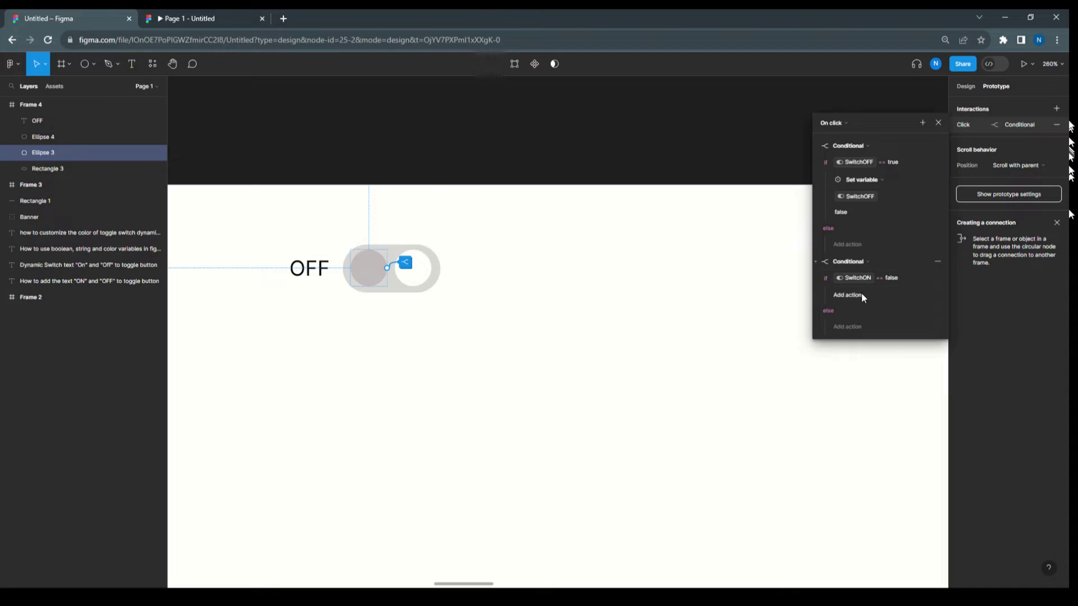
# Add a Set variable action under the SwitchON == false condition that sets SwitchON to true
pyautogui.click(861, 293)
pyautogui.click(861, 349)
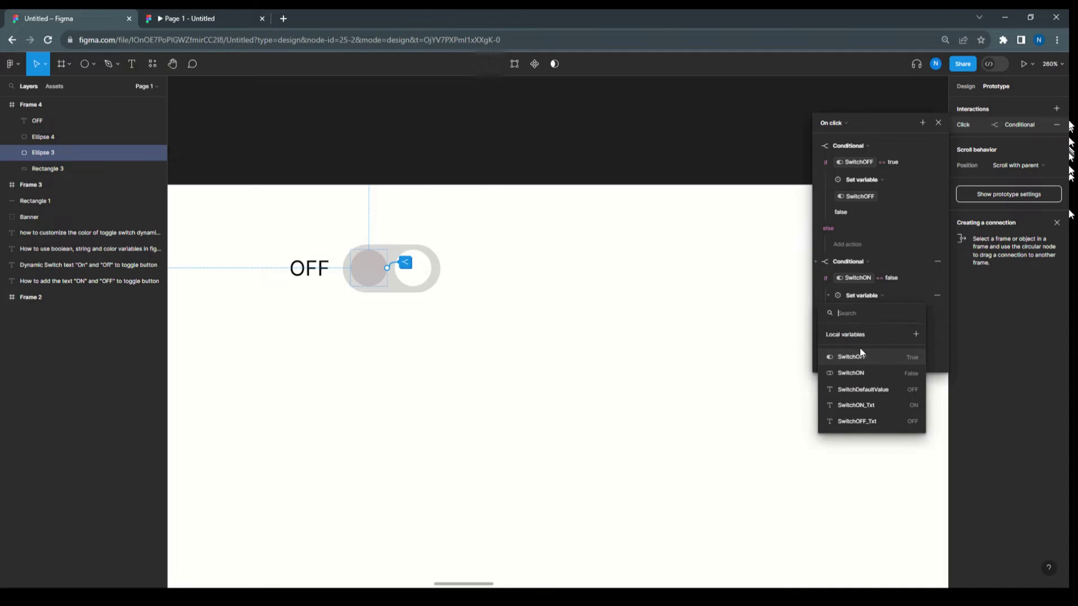
pyautogui.click(864, 372)
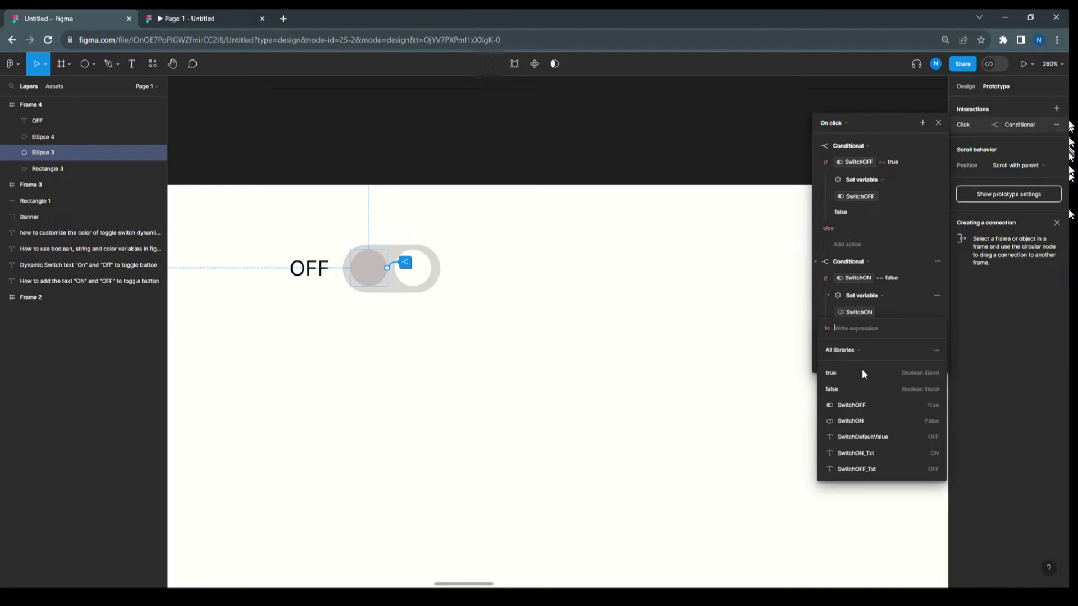
pyautogui.click(857, 371)
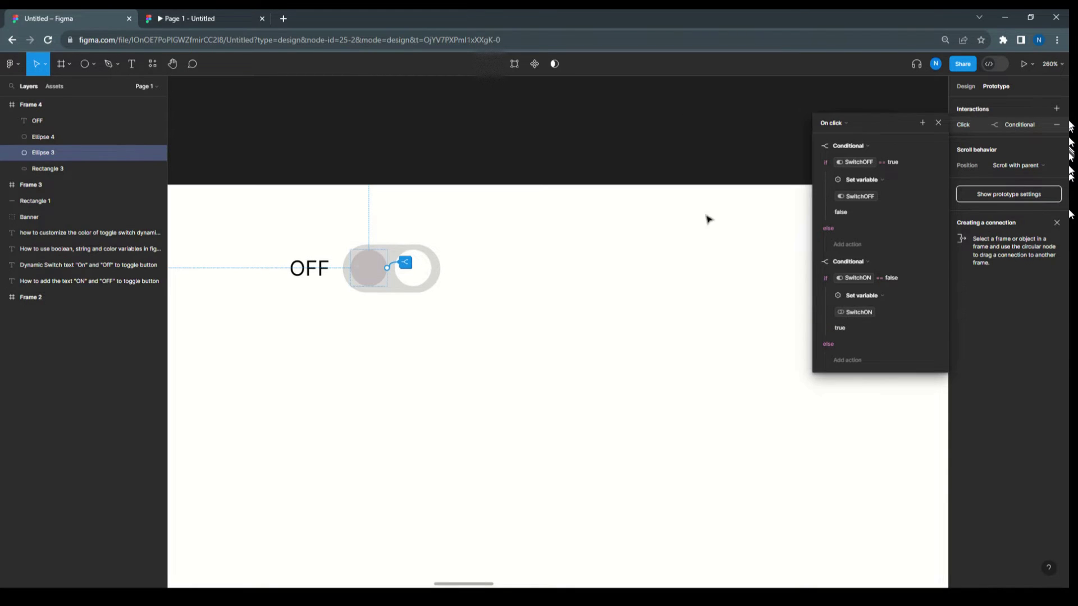
# Copy the left circle's on-click Conditional interaction and paste it onto the right circle
pyautogui.click(938, 122)
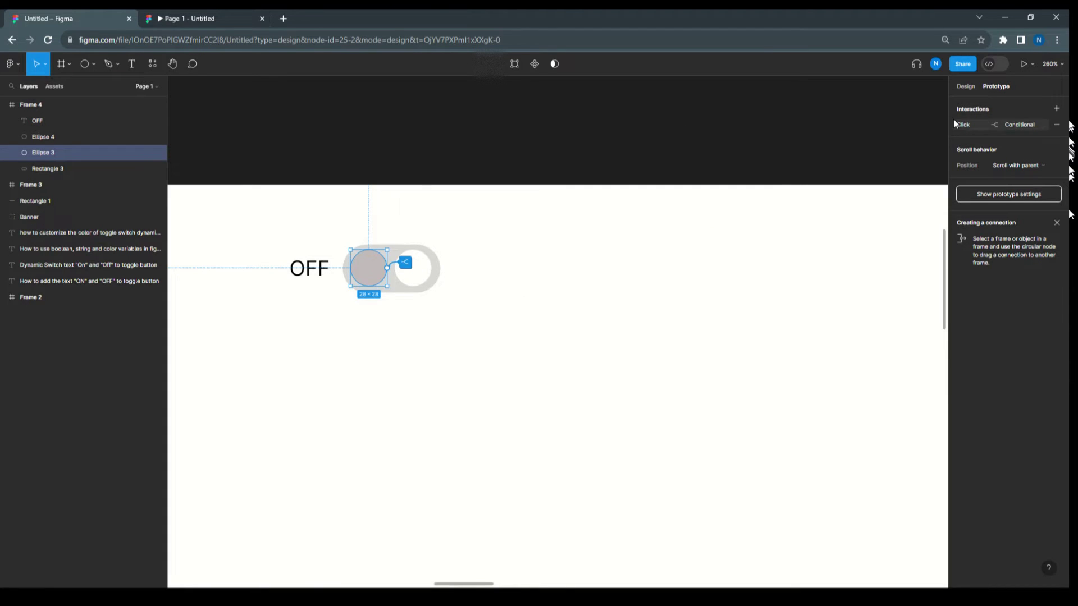
pyautogui.click(952, 117)
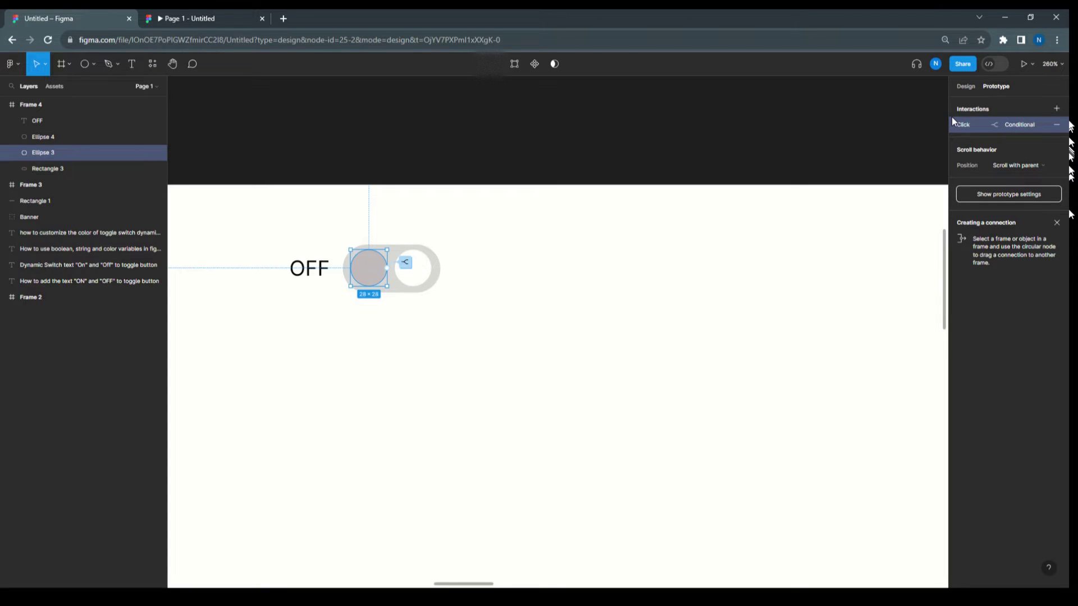
pyautogui.click(427, 279)
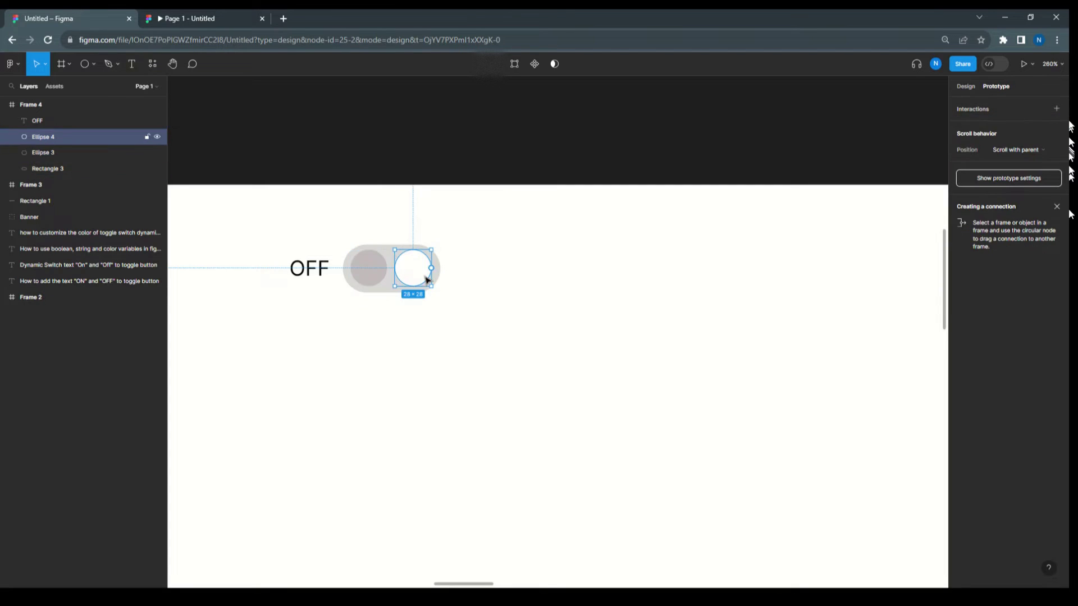
pyautogui.hotkey('ctrl', 'z')
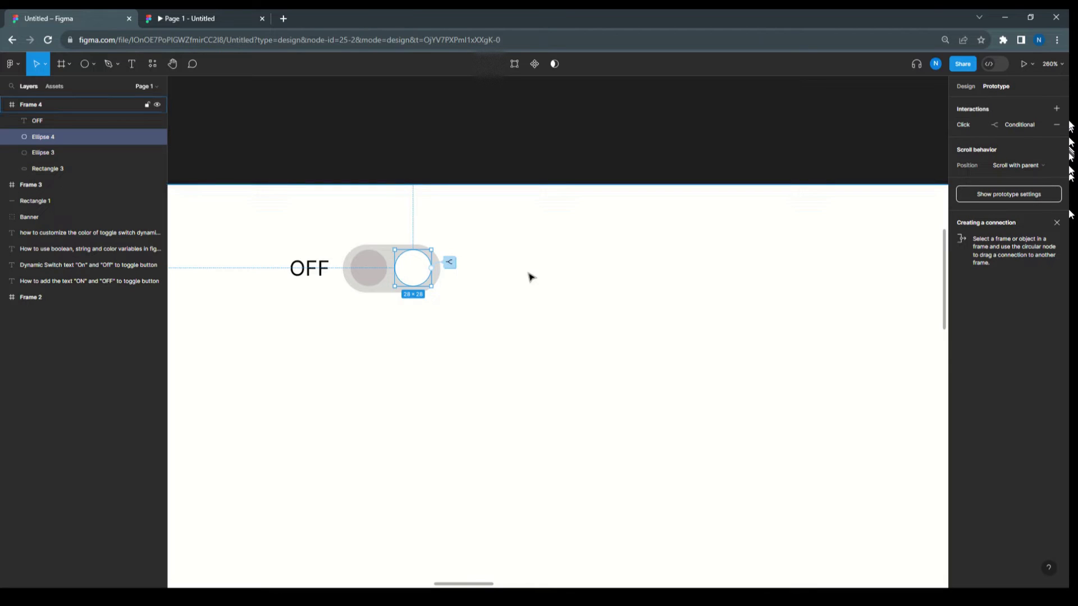
# Change the first condition in the right circle's on-click interaction to SwitchON == true
pyautogui.click(450, 263)
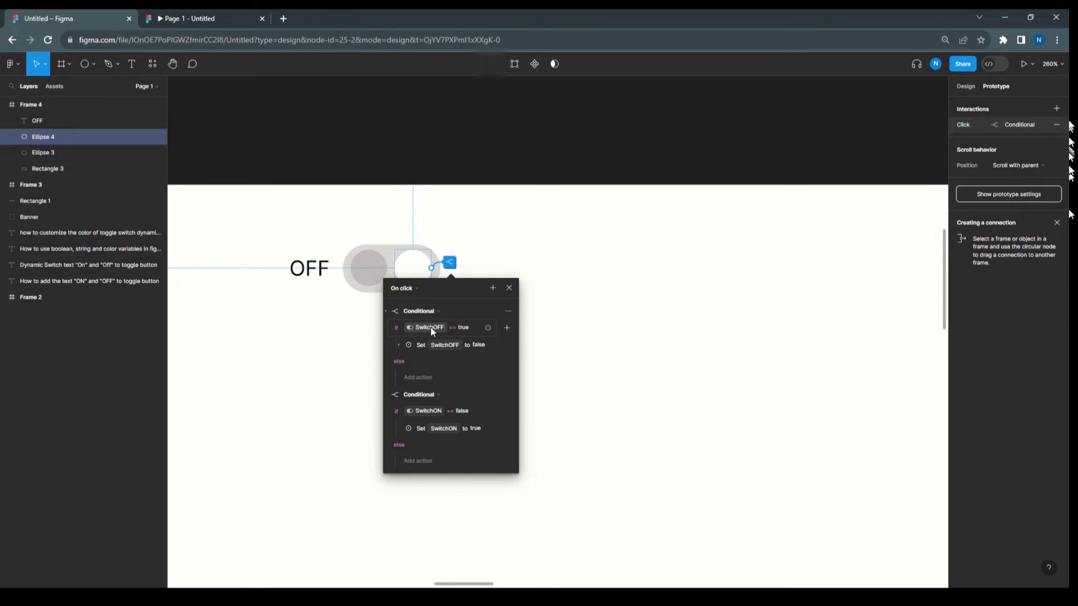
pyautogui.click(429, 328)
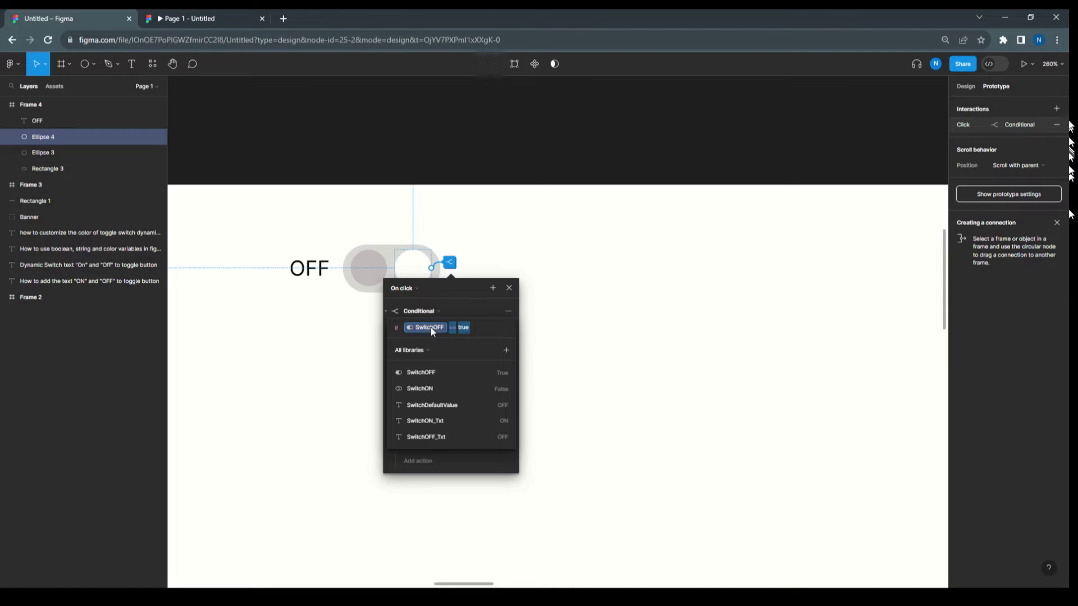
pyautogui.click(426, 388)
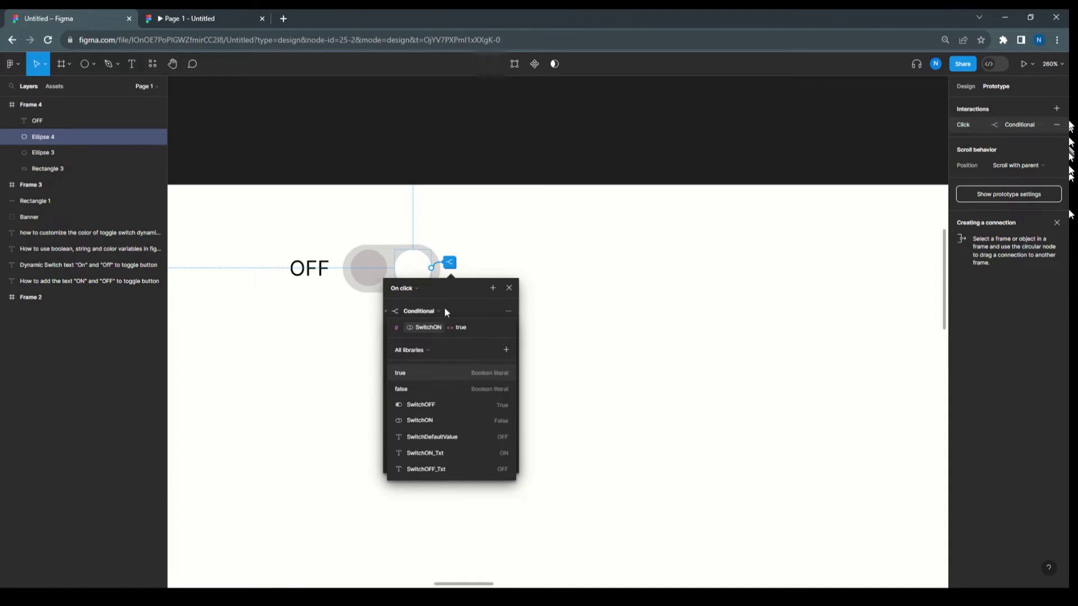
pyautogui.click(457, 301)
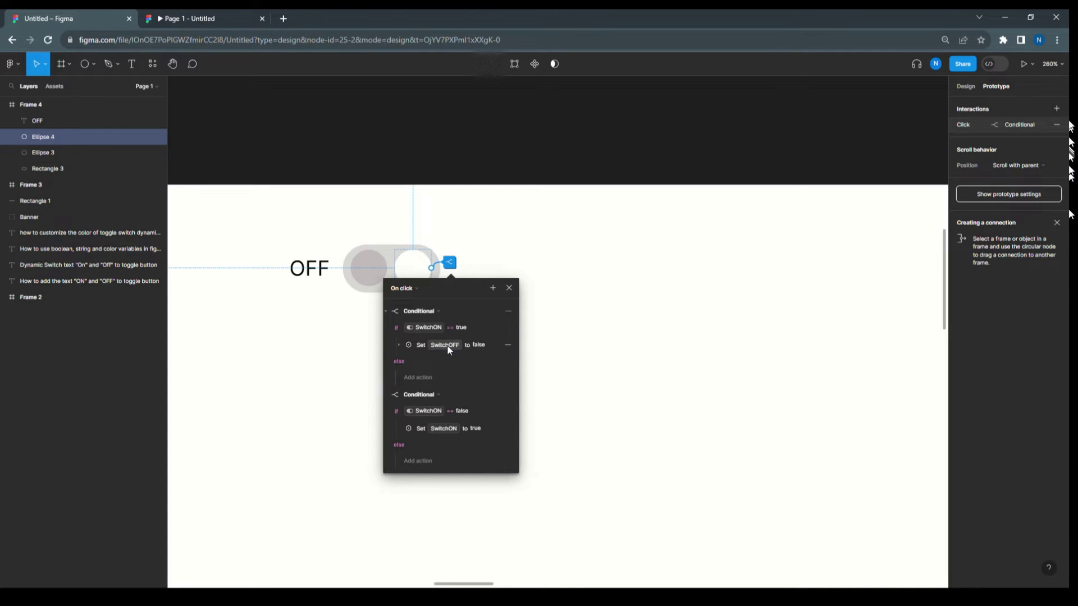
# Change the Set variable action under the SwitchON == true condition so that it sets SwitchON to false
pyautogui.click(399, 345)
pyautogui.click(432, 362)
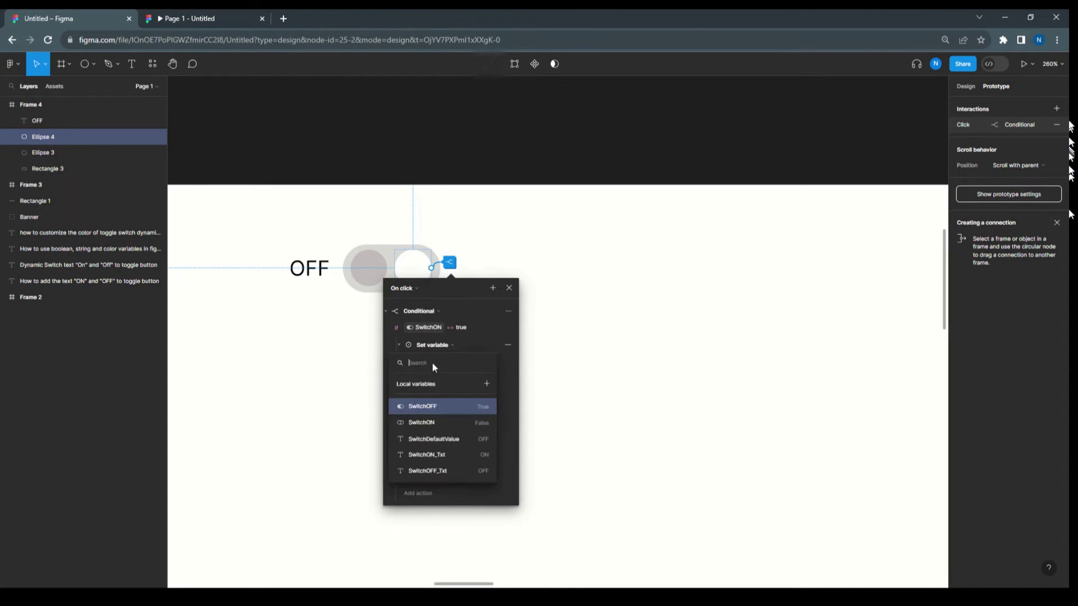
pyautogui.click(424, 422)
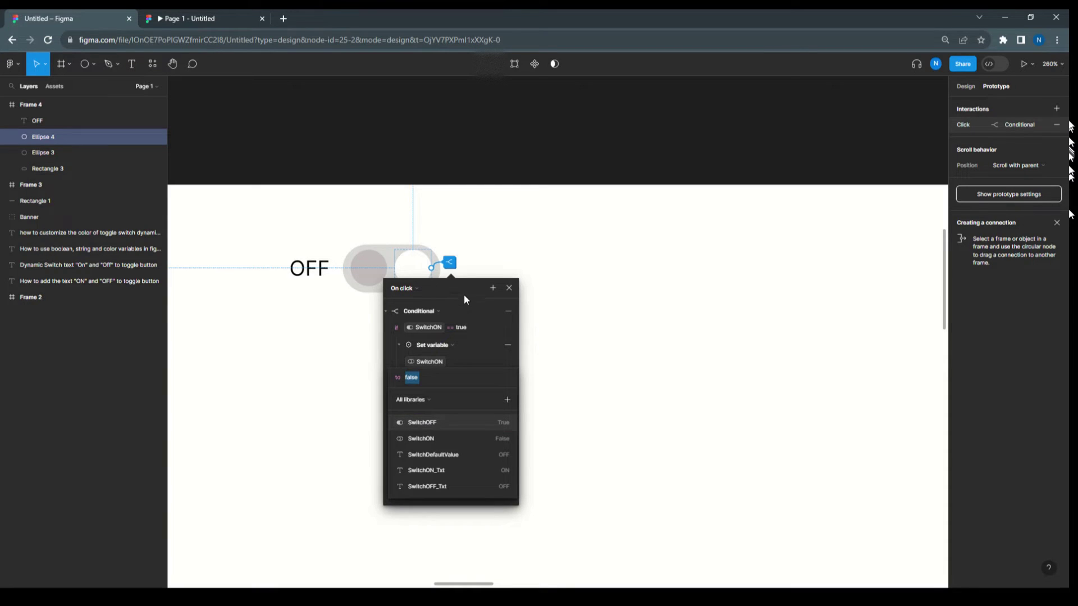
pyautogui.click(464, 291)
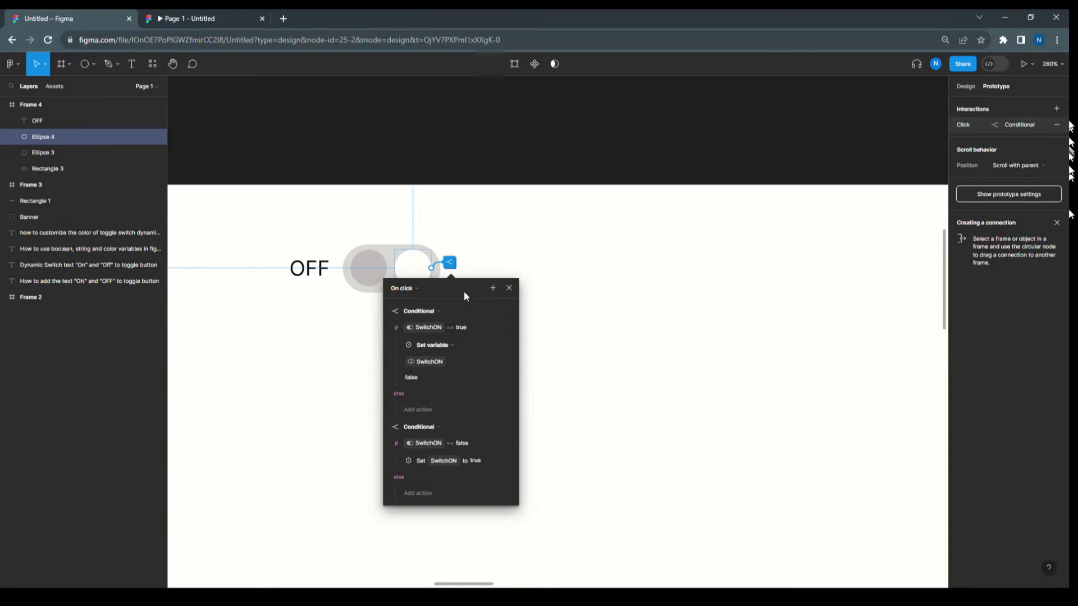
# Change the right circle's second Conditional so that SwitchOFF == false sets SwitchOFF to true
pyautogui.click(422, 444)
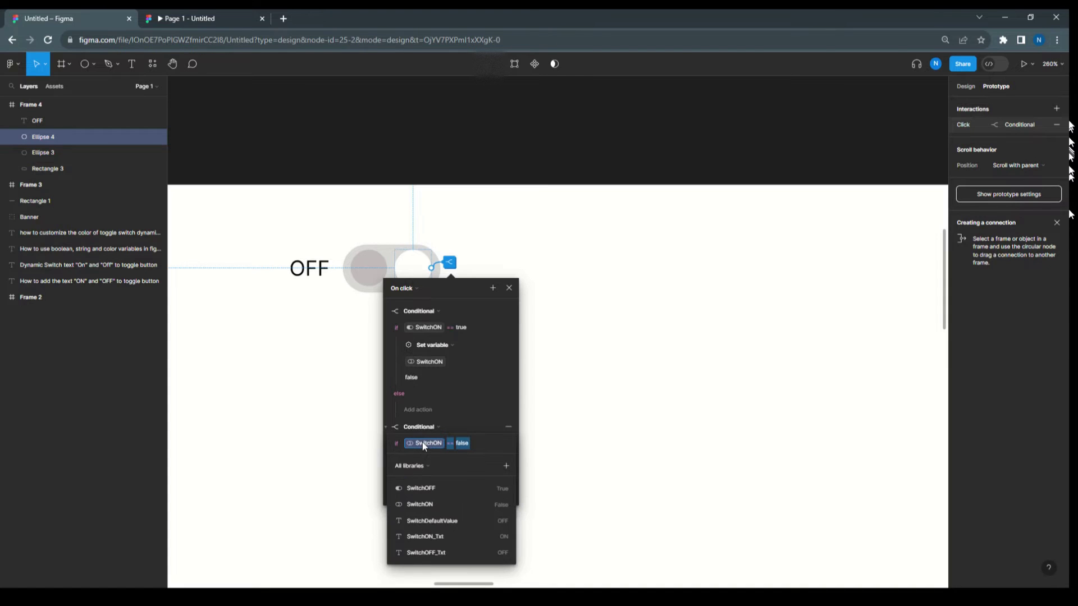
pyautogui.click(420, 488)
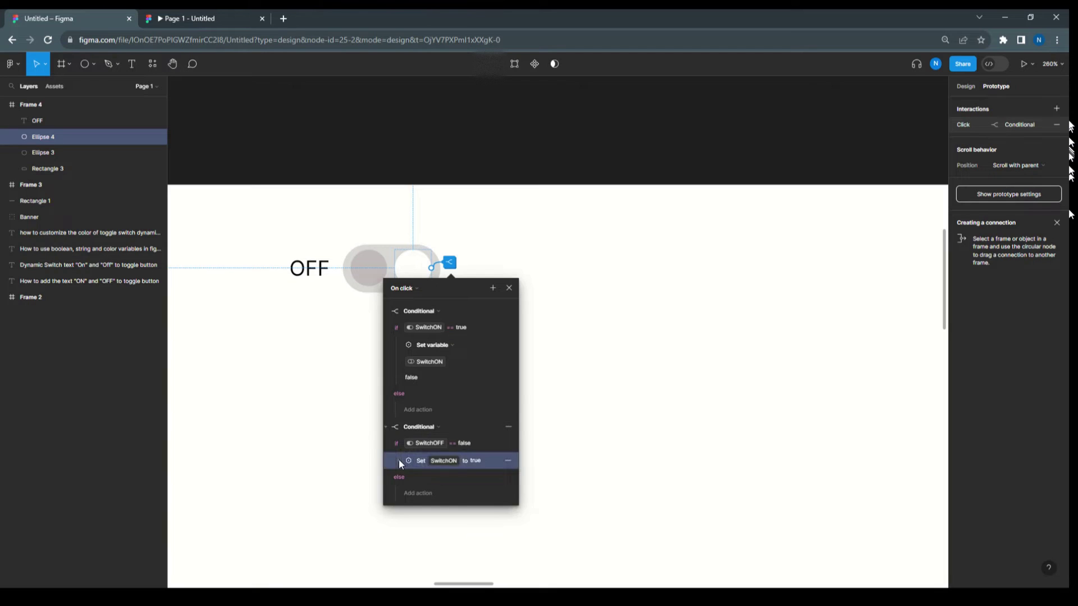
pyautogui.click(398, 460)
pyautogui.click(430, 476)
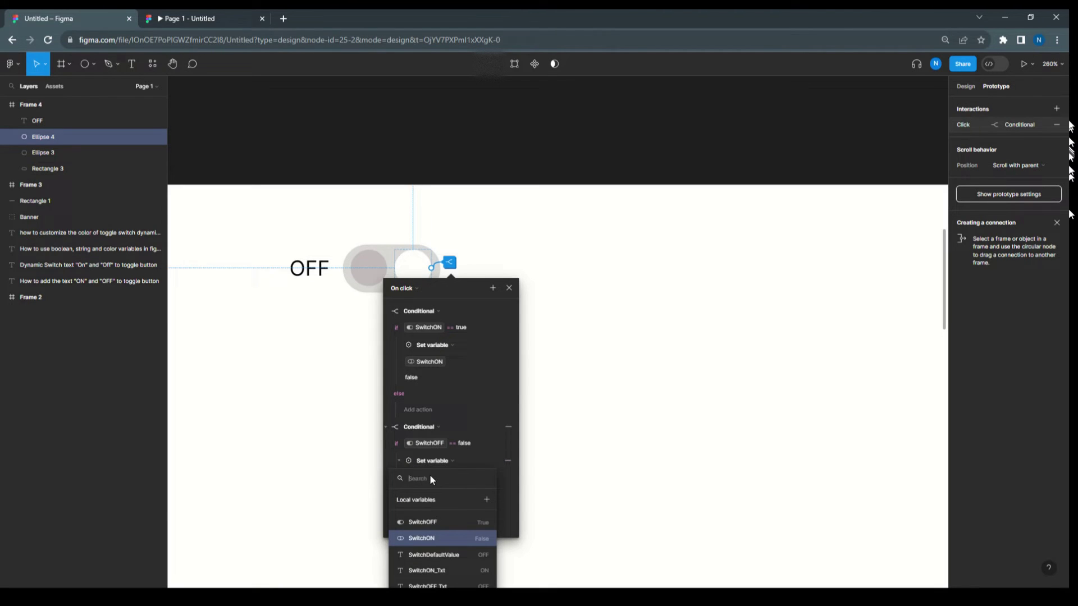
pyautogui.click(431, 520)
pyautogui.click(475, 392)
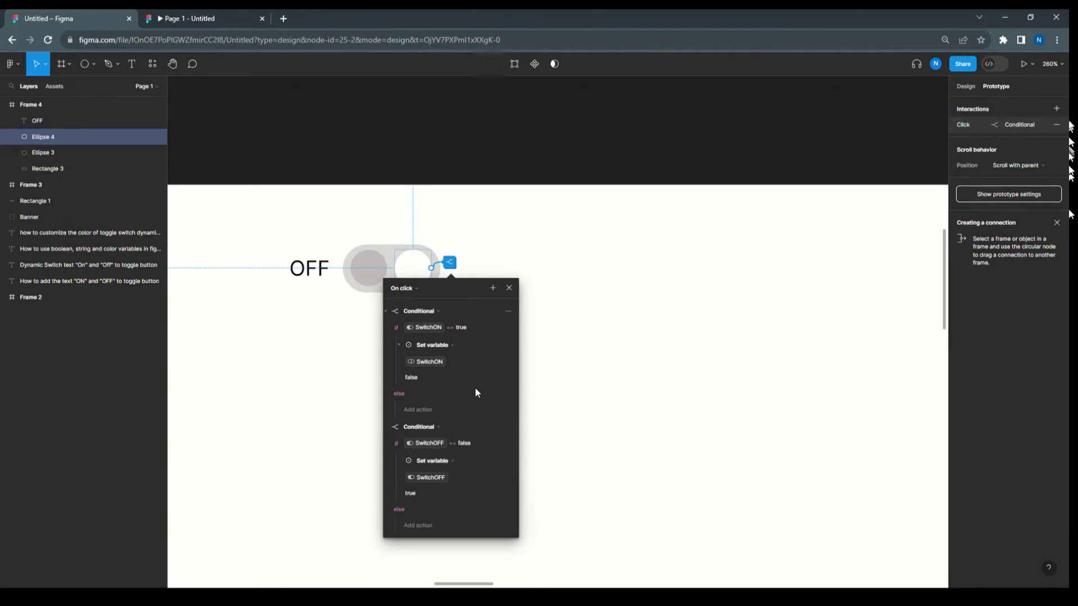
pyautogui.click(735, 245)
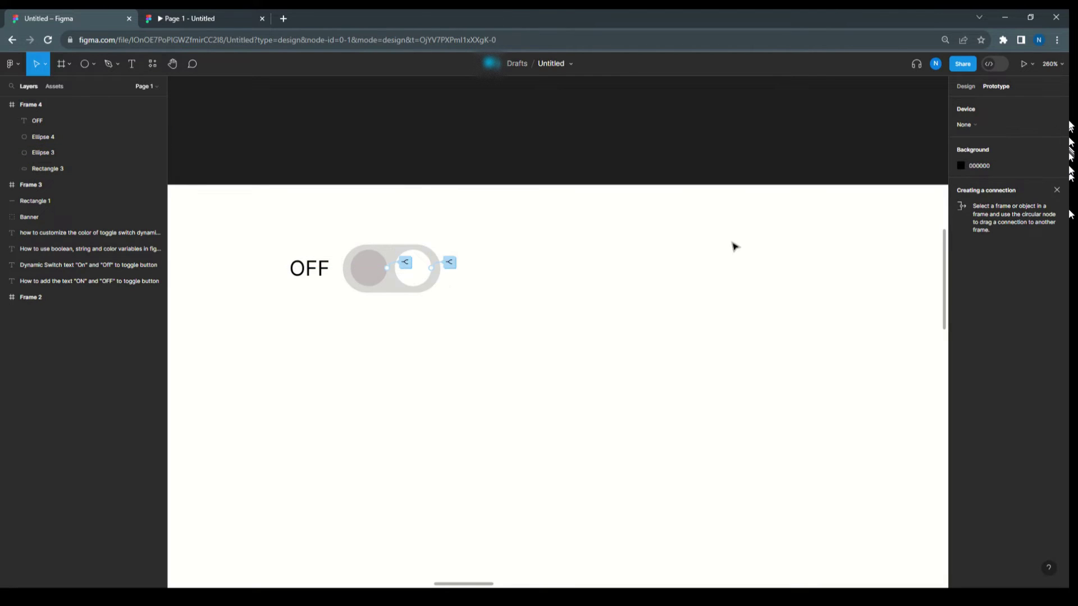
# Bind the right circle's layer visibility to the SwitchON variable
pyautogui.click(380, 278)
pyautogui.click(966, 86)
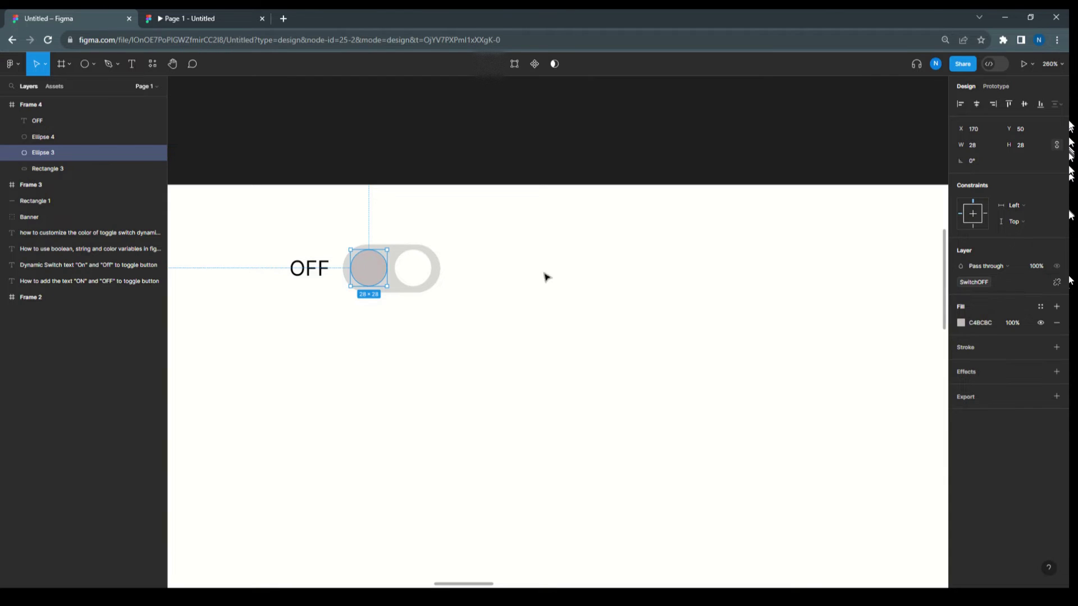
pyautogui.click(422, 274)
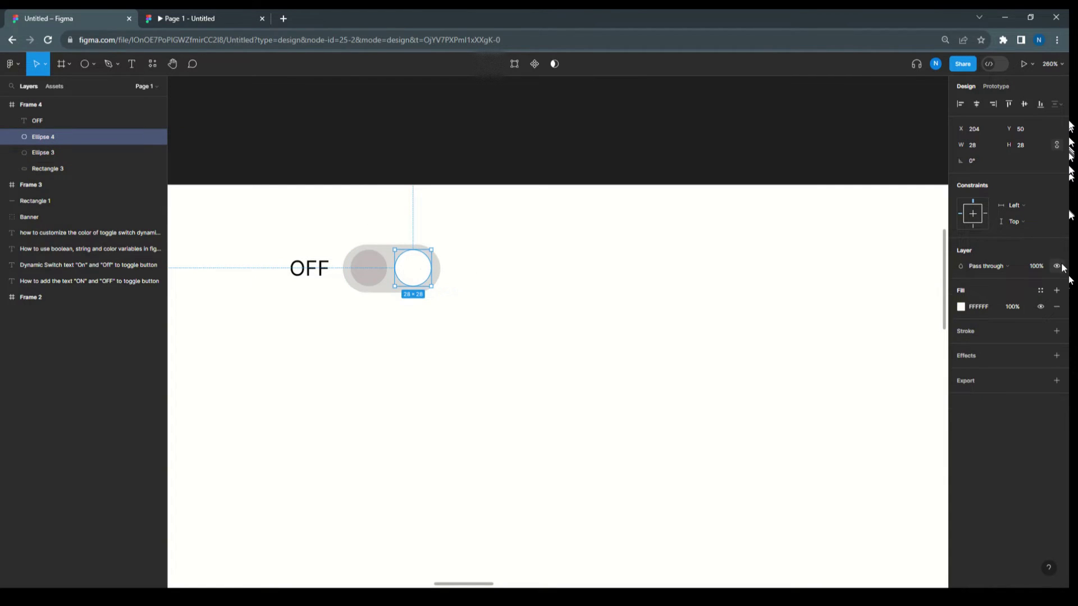
pyautogui.rightClick(1061, 267)
pyautogui.click(999, 343)
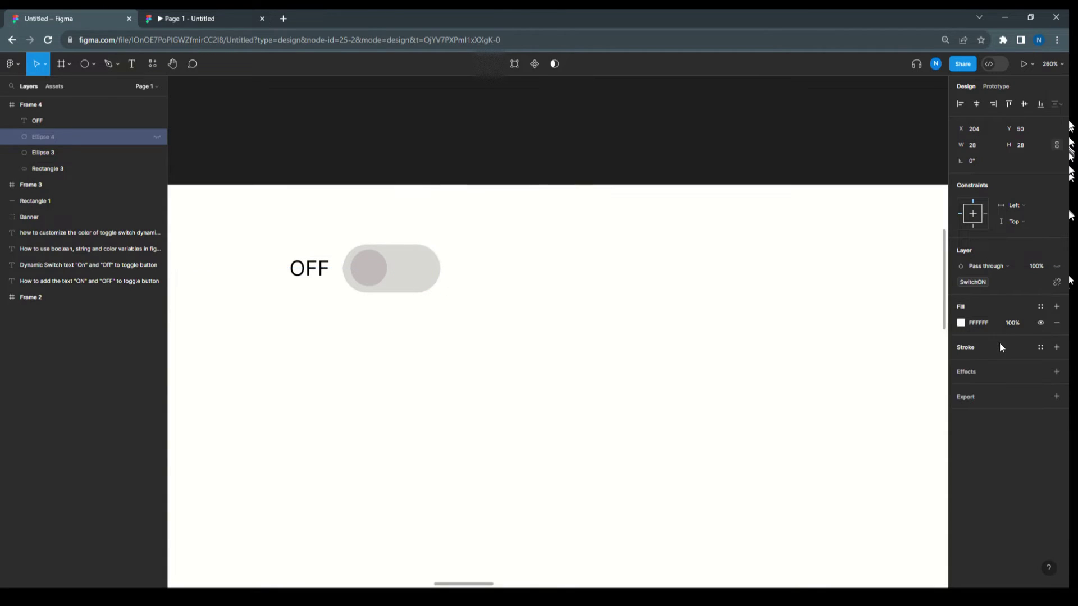
# Present the prototype and scale the preview to Fill screen
pyautogui.click(1031, 65)
pyautogui.click(1015, 85)
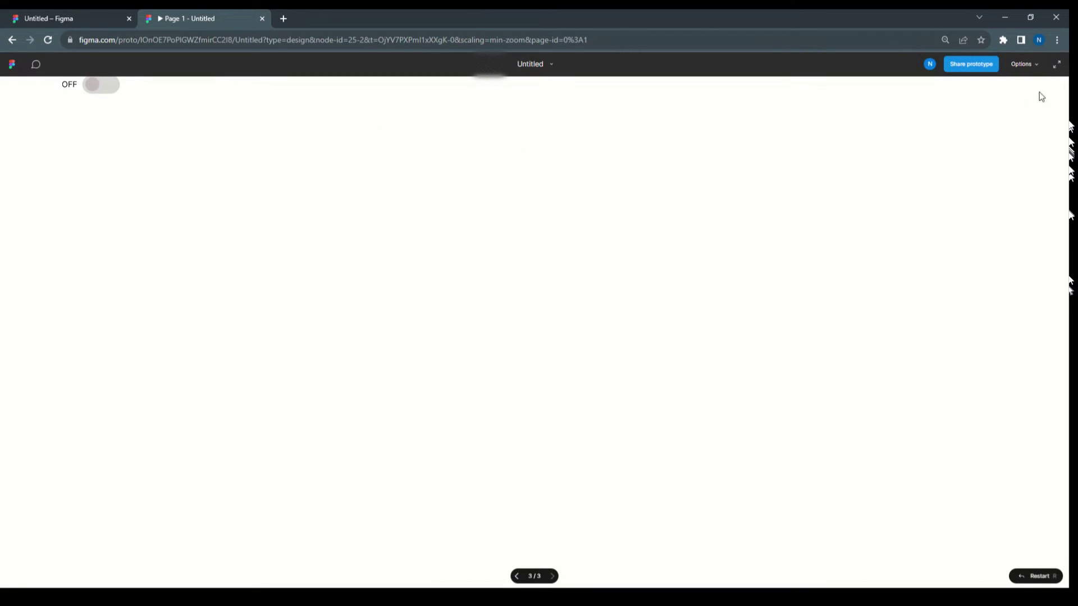
pyautogui.click(1031, 69)
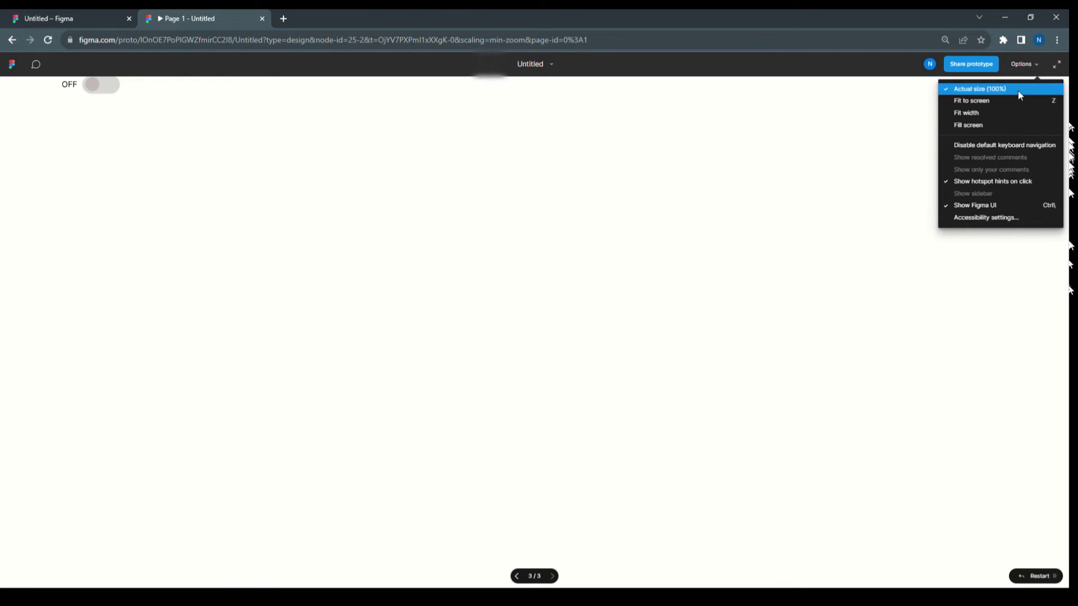
pyautogui.click(1004, 125)
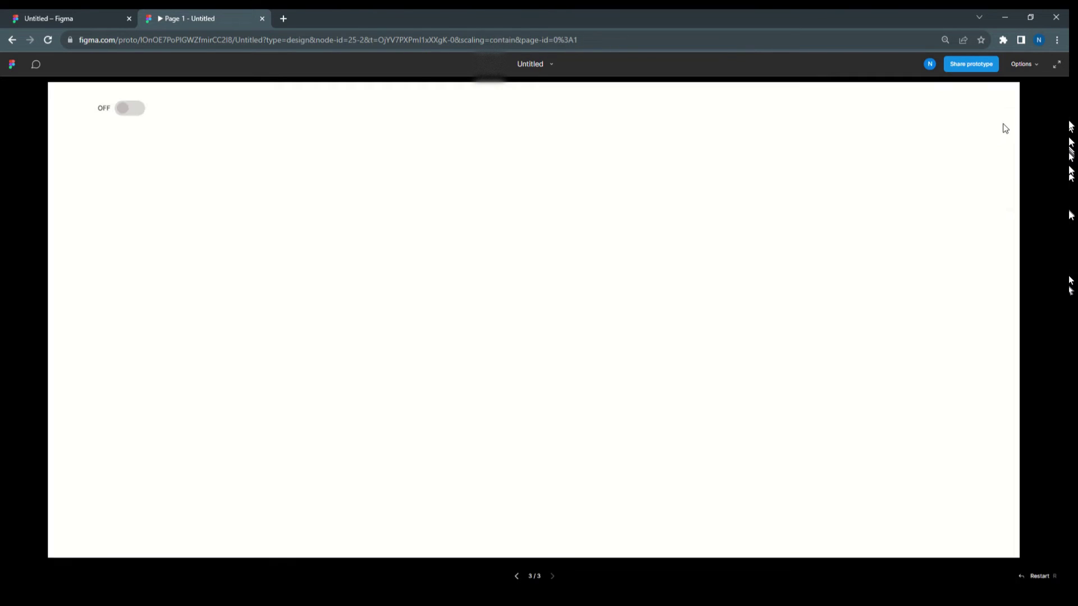
# Test the toggle in the preview by switching it back and forth several times
pyautogui.click(124, 109)
pyautogui.click(135, 111)
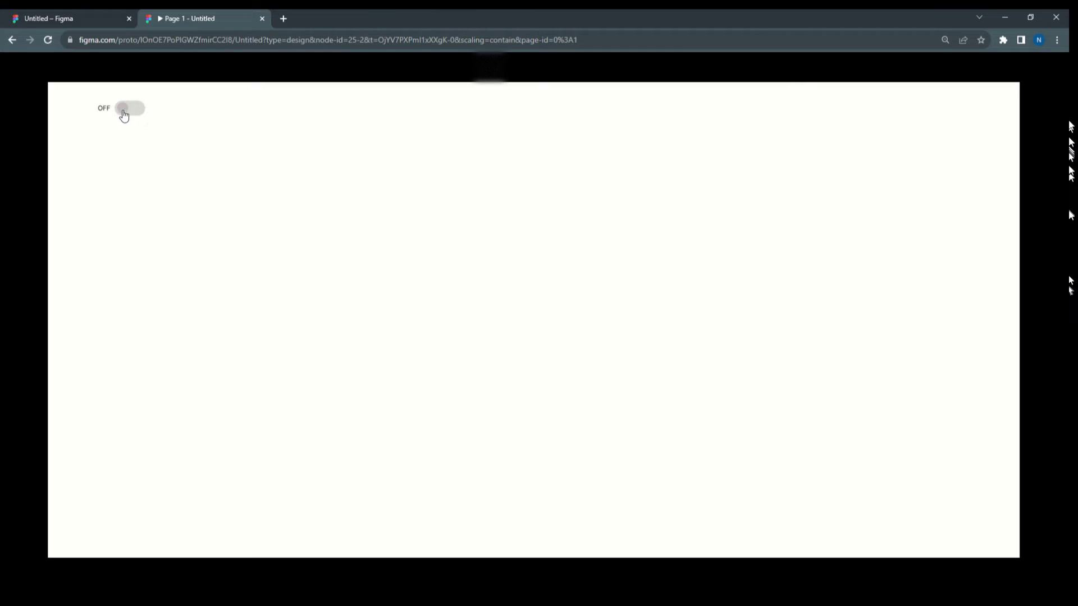
pyautogui.click(124, 115)
pyautogui.click(127, 114)
pyautogui.click(125, 115)
# Return to the design file and add a third Conditional to the left circle's on-click interaction
pyautogui.click(96, 17)
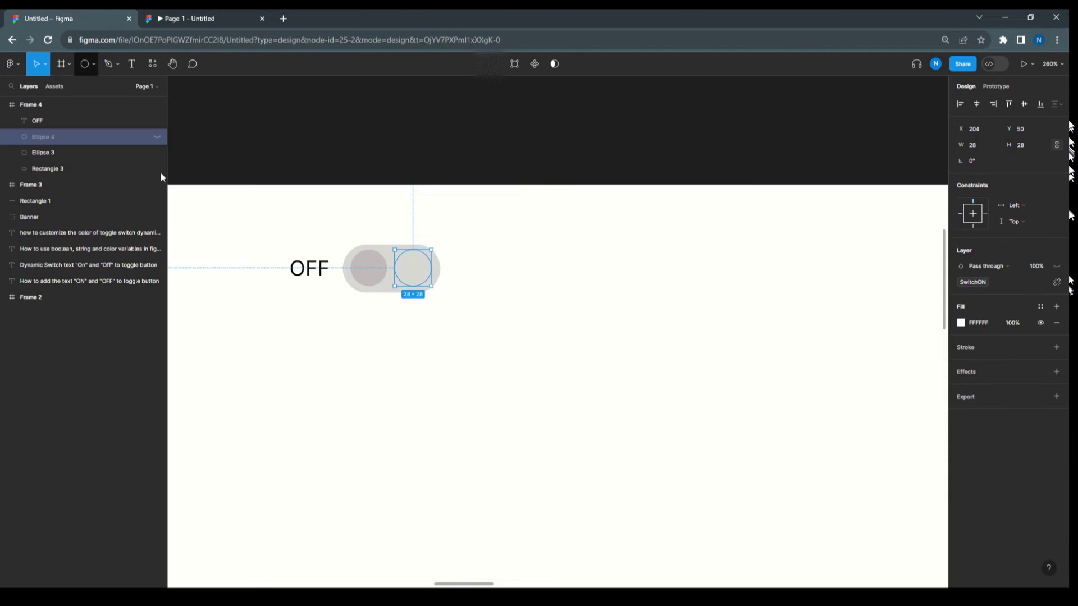
pyautogui.click(375, 275)
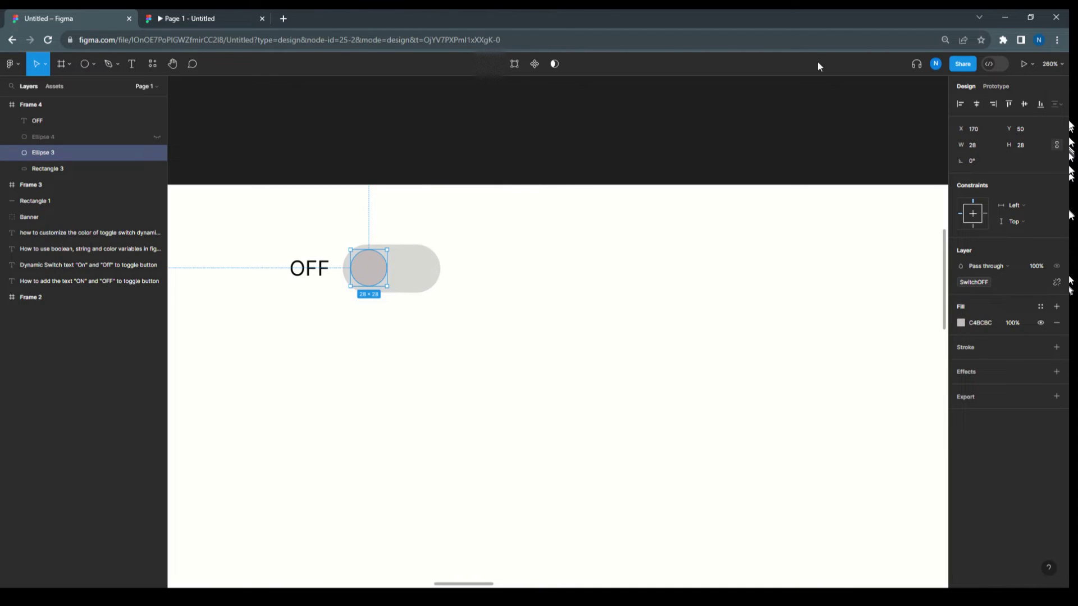
pyautogui.click(997, 87)
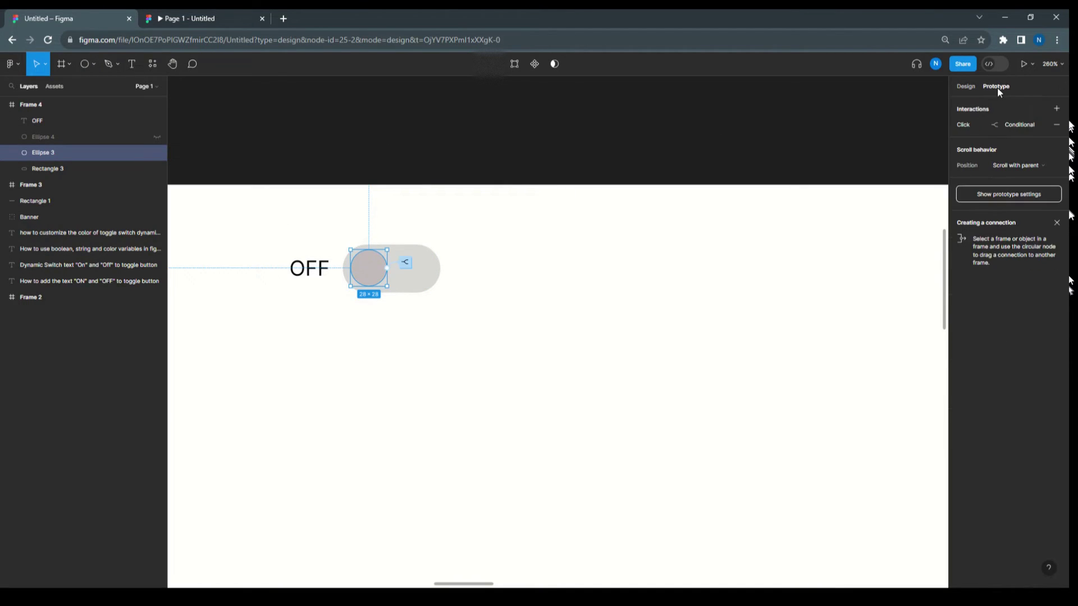
pyautogui.click(961, 126)
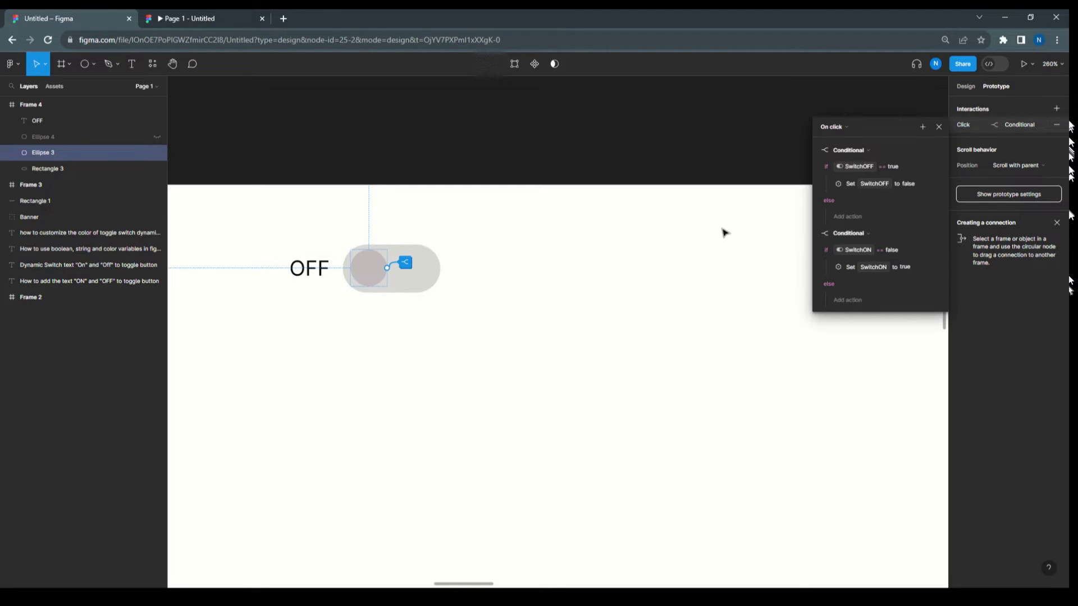
pyautogui.click(921, 127)
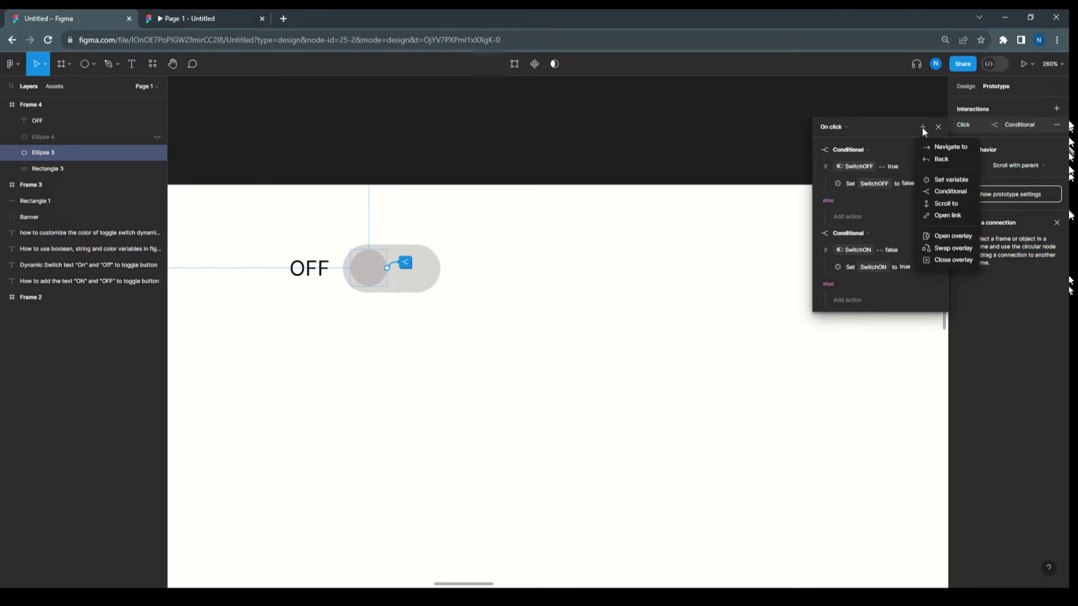
pyautogui.click(945, 191)
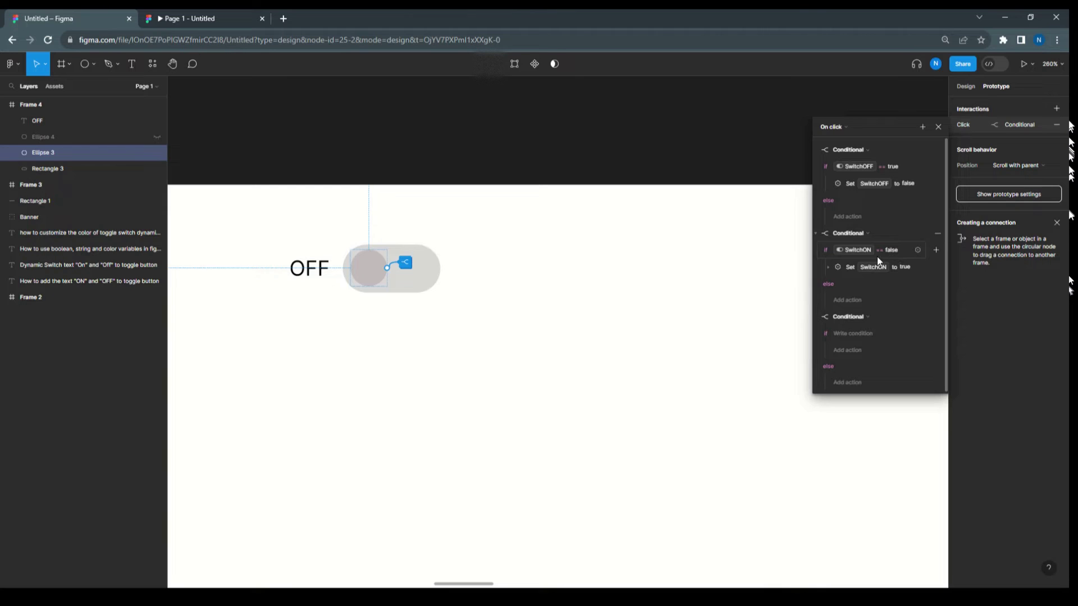
pyautogui.click(828, 268)
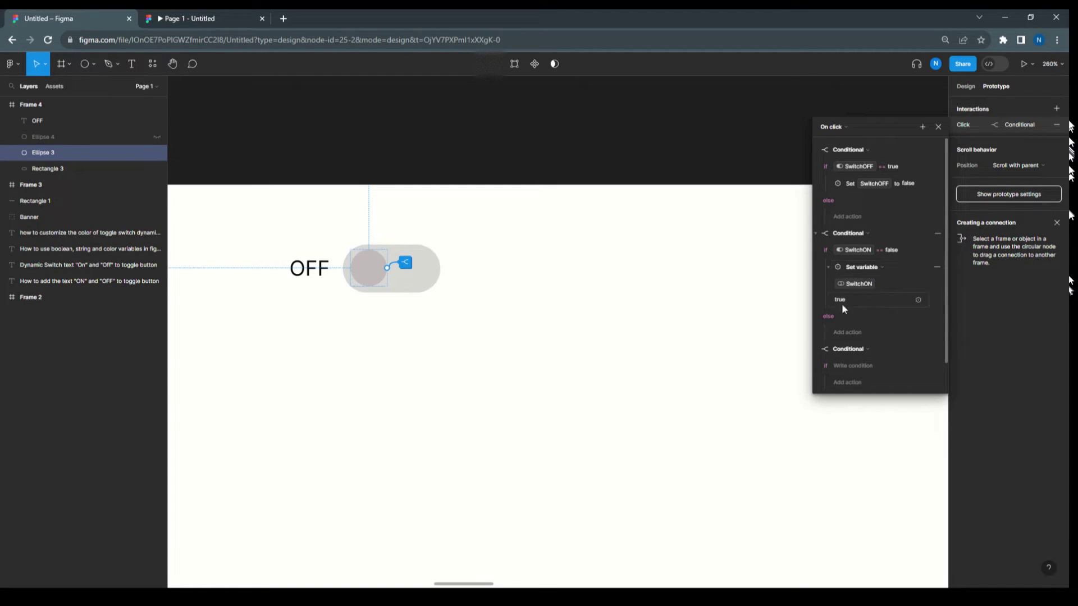
# Set the left circle's third condition to SwitchON == true
pyautogui.click(864, 365)
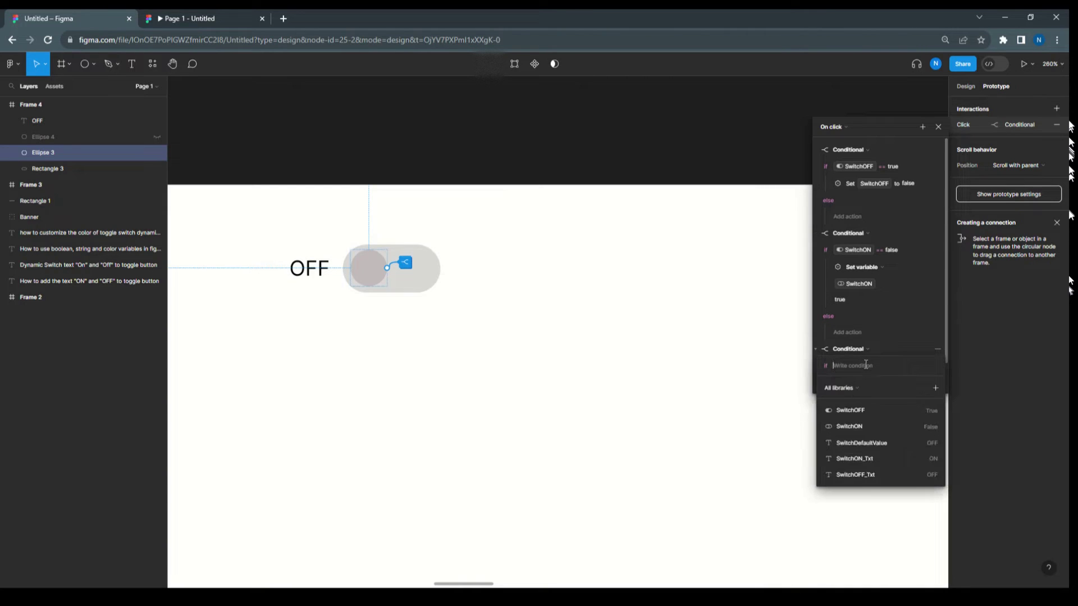
pyautogui.click(867, 426)
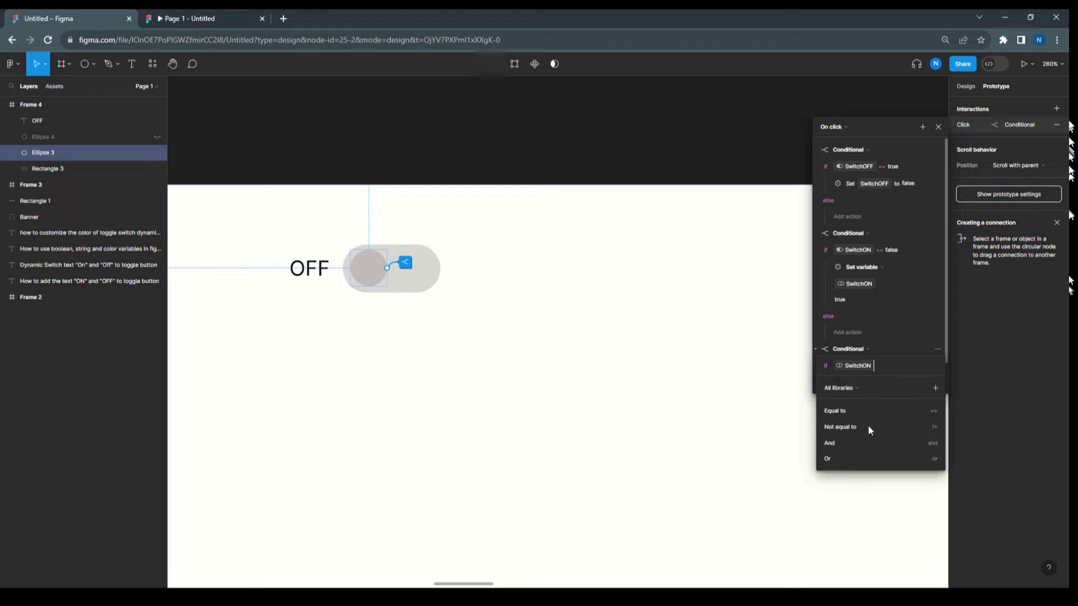
pyautogui.click(855, 412)
pyautogui.click(854, 412)
pyautogui.click(903, 346)
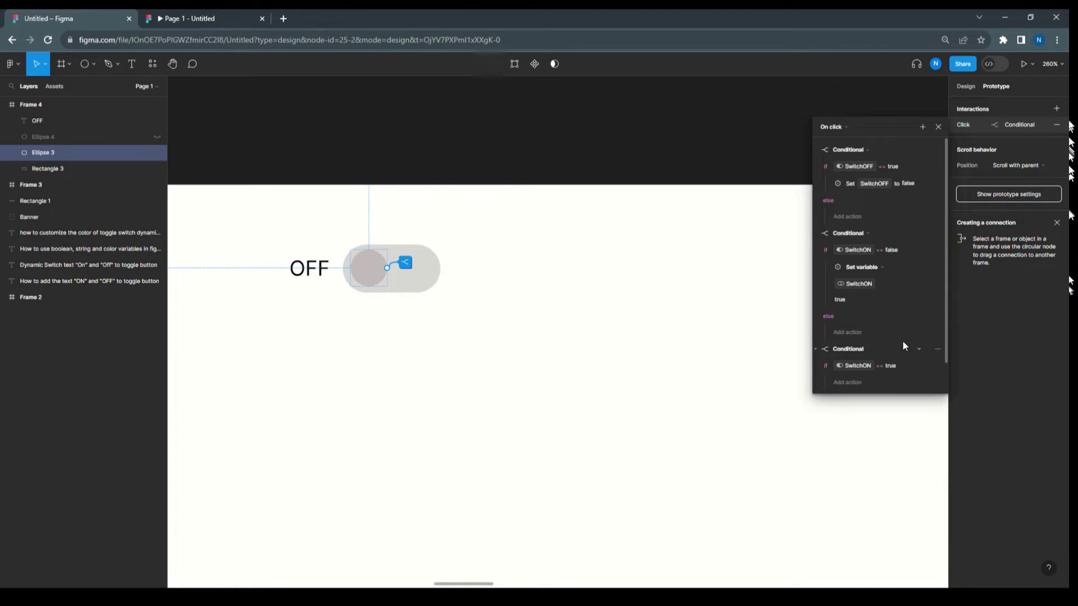
# Add a Set variable action to the left circle's third conditional that sets SwitchDefaultValue to SwitchON_Txt
pyautogui.click(850, 381)
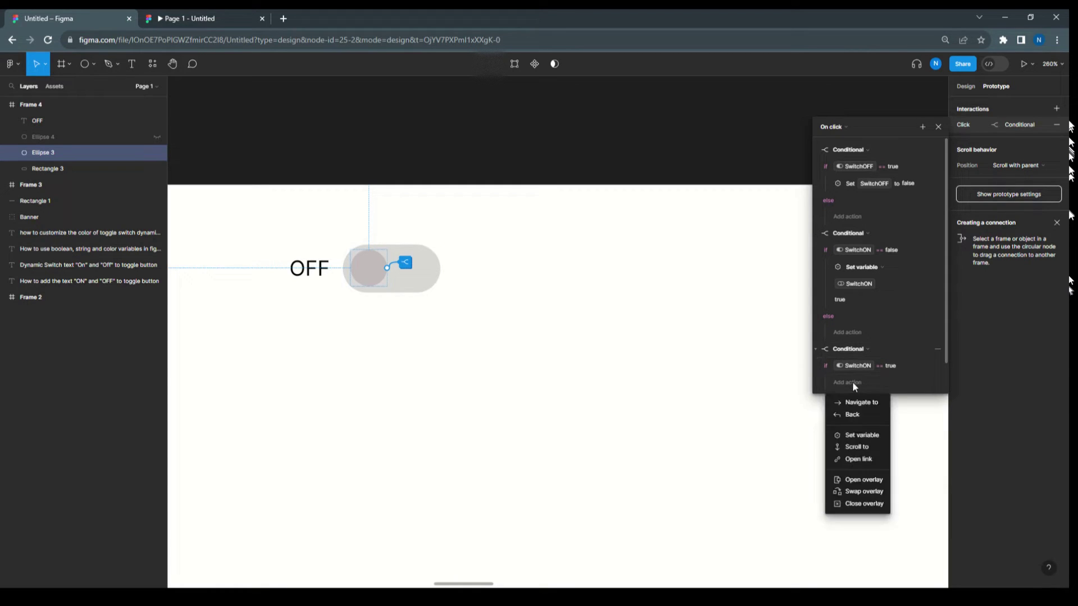
pyautogui.click(864, 434)
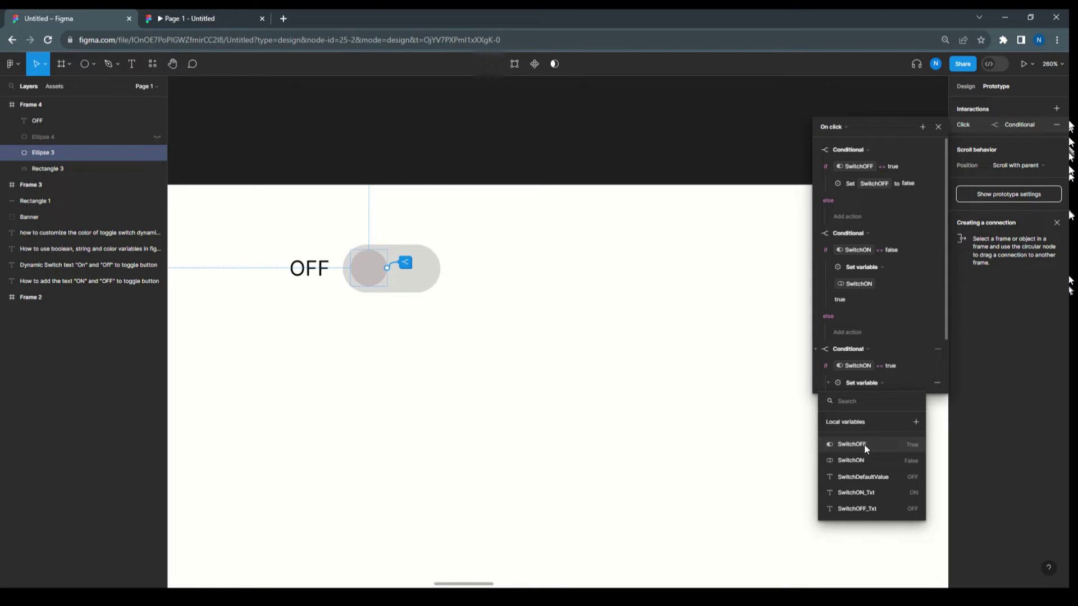
pyautogui.click(850, 493)
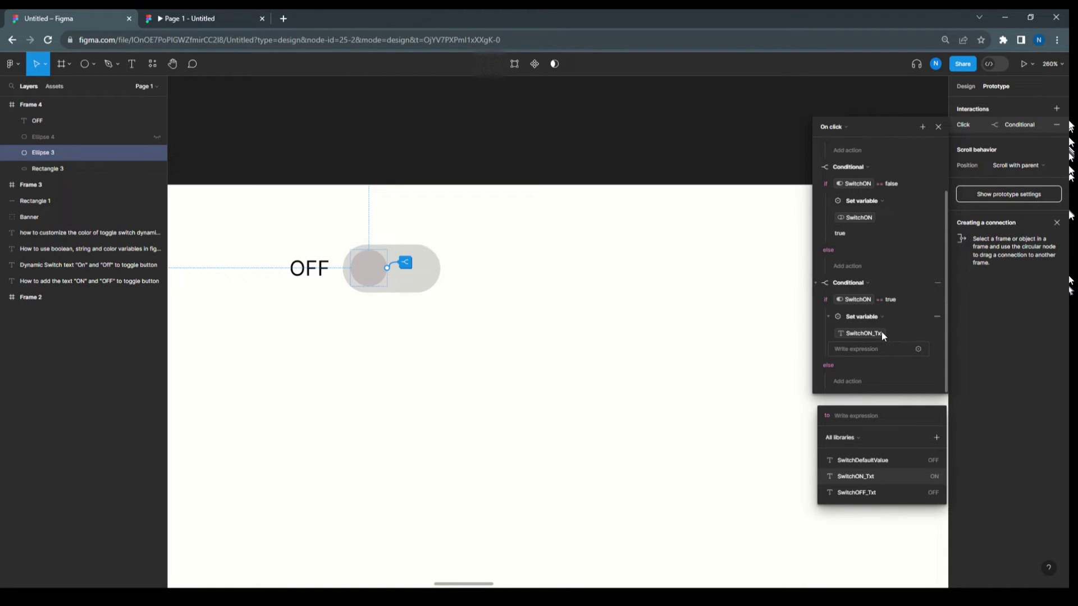
pyautogui.click(867, 334)
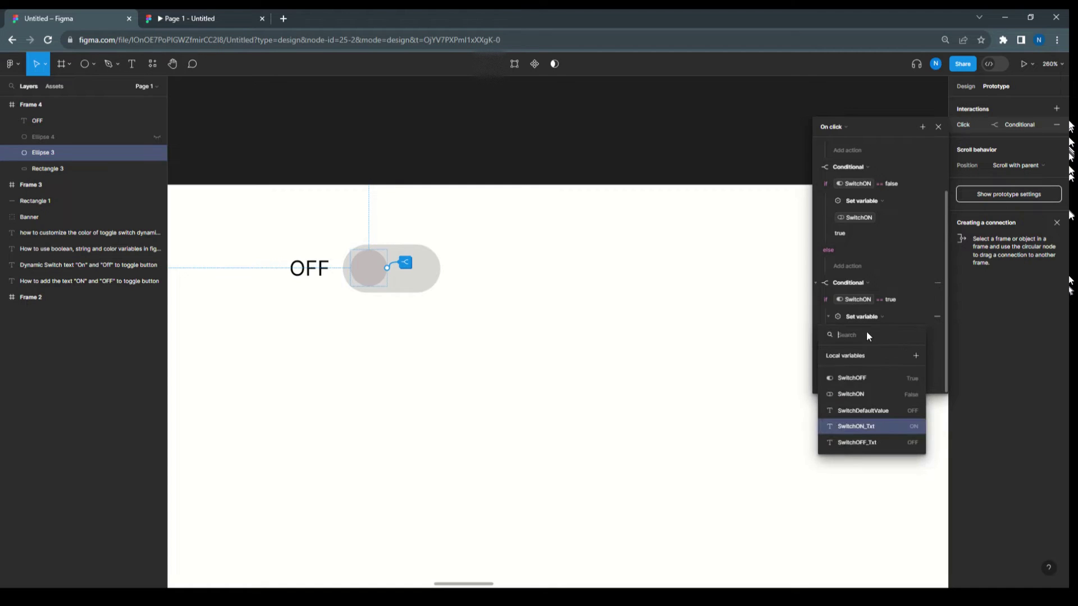
pyautogui.click(862, 410)
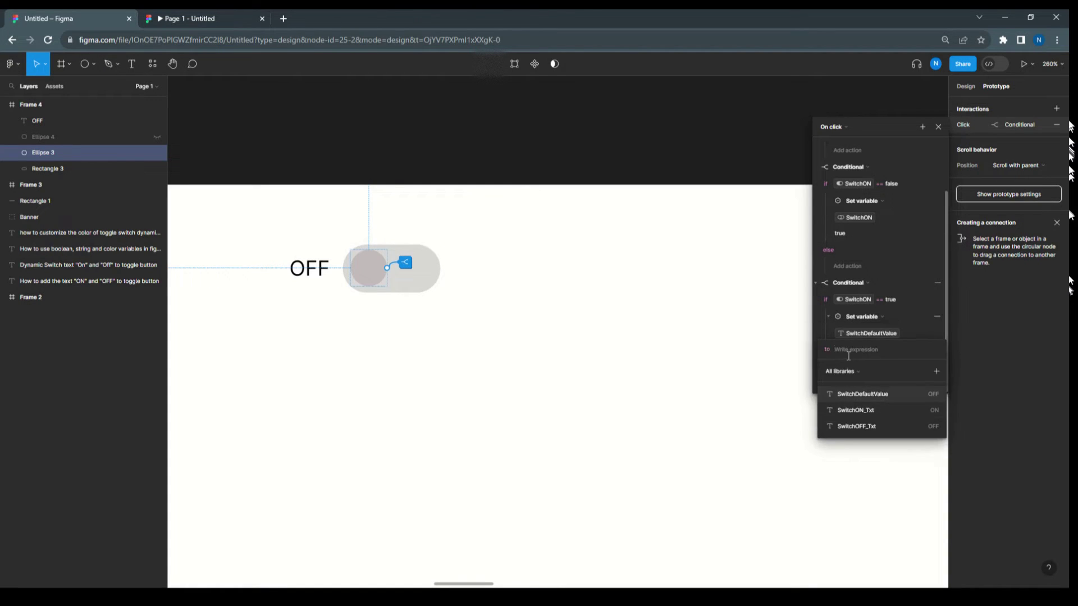
pyautogui.click(855, 411)
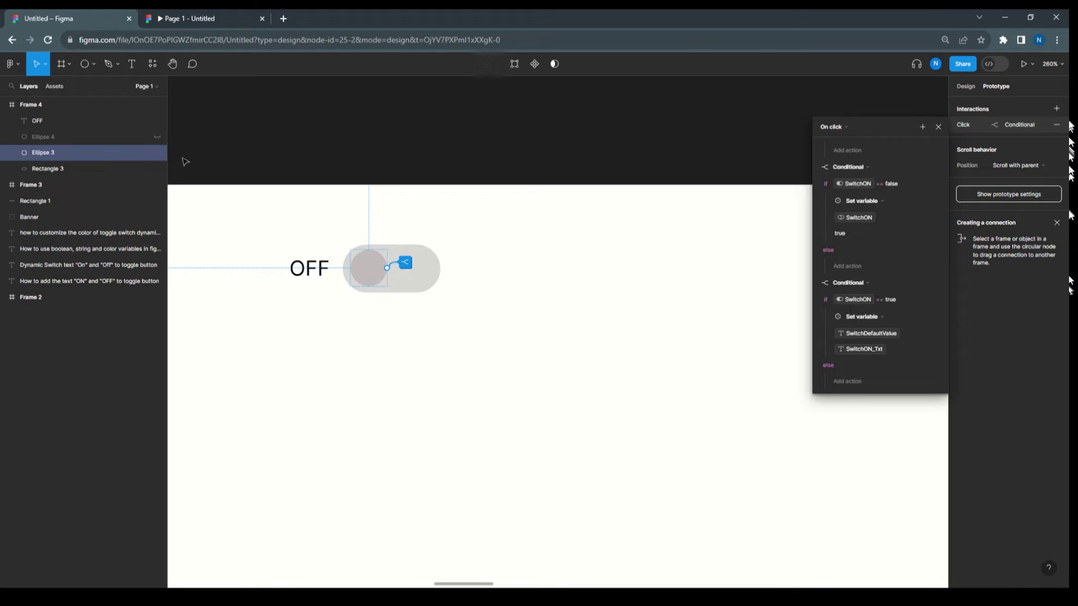
# Add a third Conditional to the on-click interaction of the hidden right circle, Ellipse 4
pyautogui.click(37, 135)
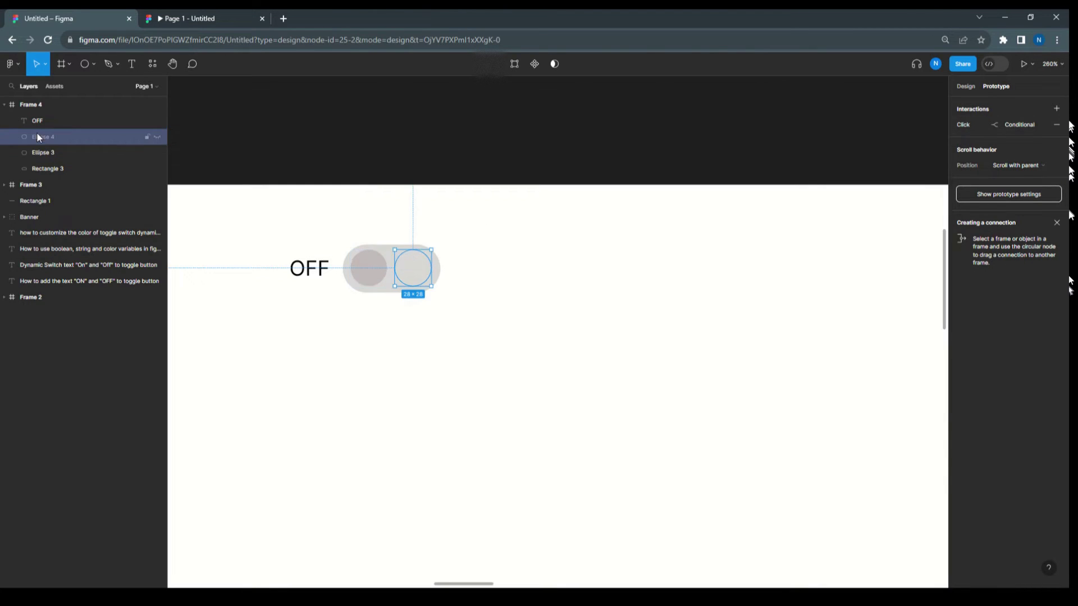
pyautogui.click(958, 124)
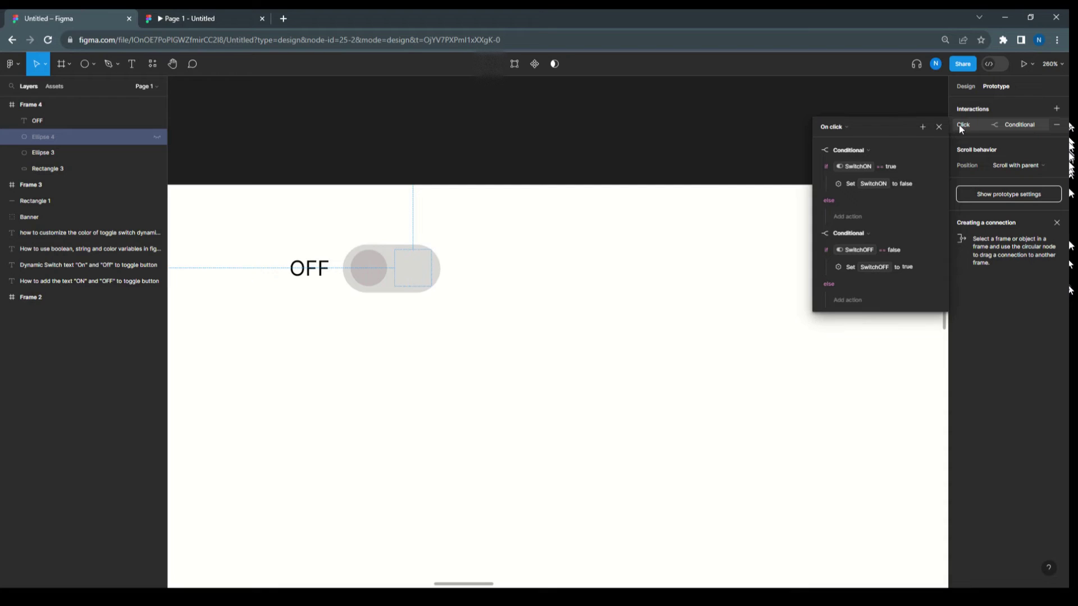
pyautogui.click(922, 127)
pyautogui.click(940, 192)
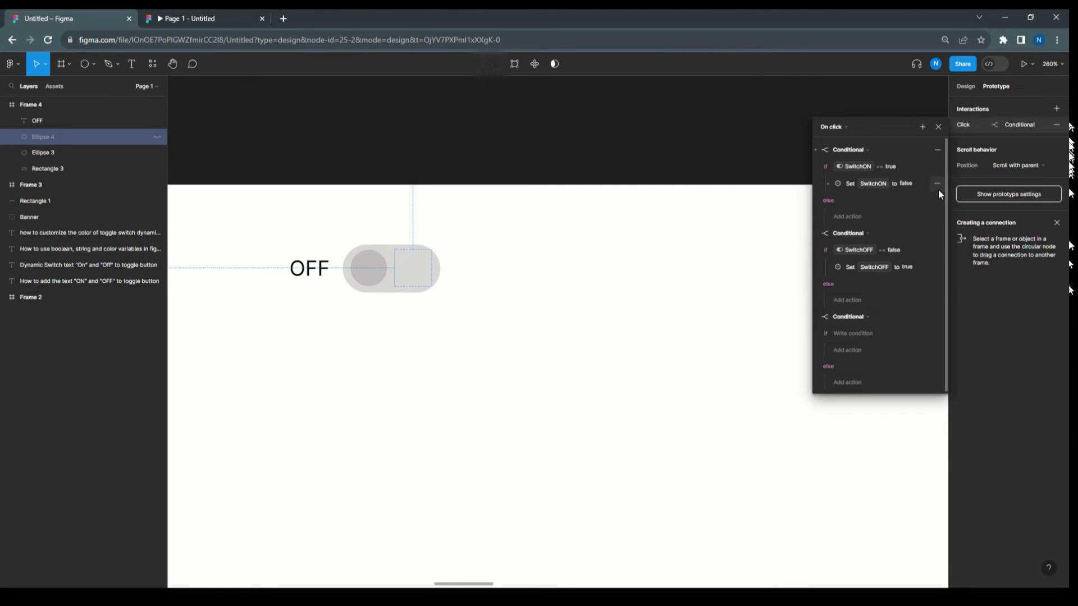
# Set the right circle's third condition to SwitchOFF == true
pyautogui.click(842, 335)
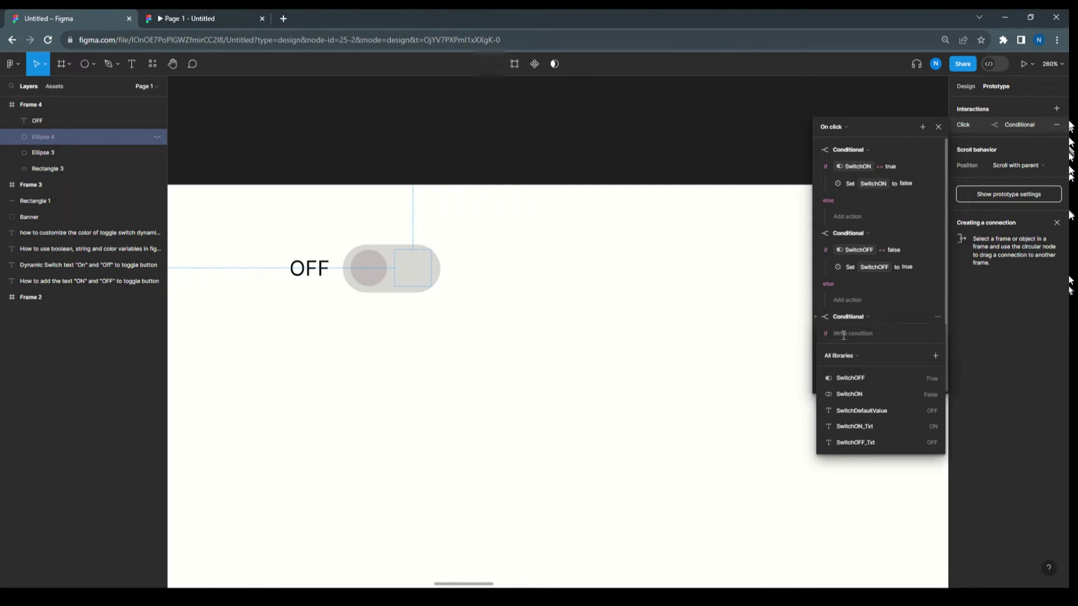
pyautogui.click(831, 267)
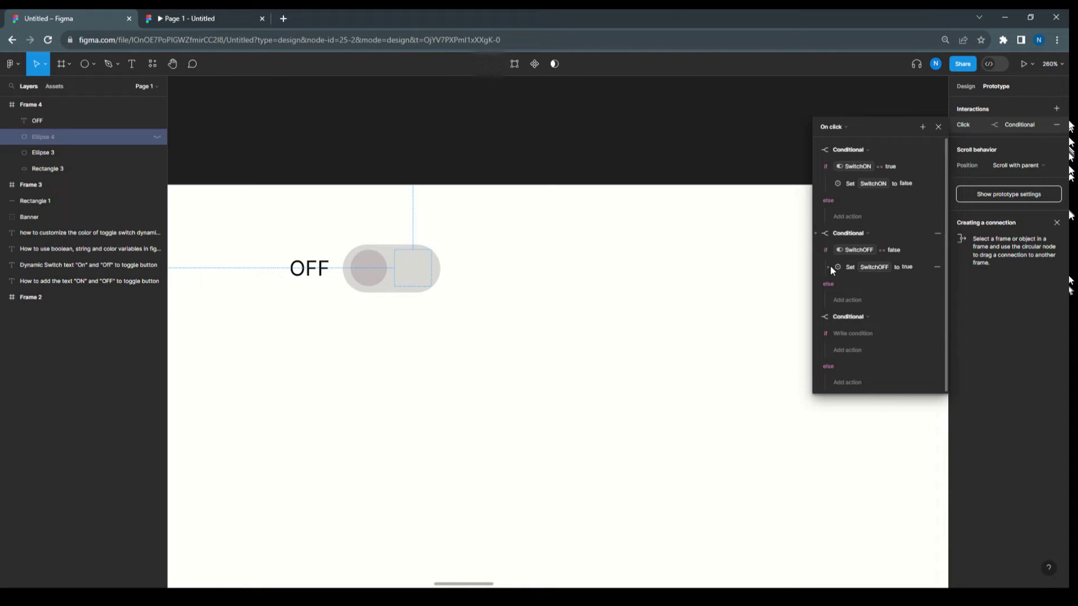
pyautogui.click(830, 266)
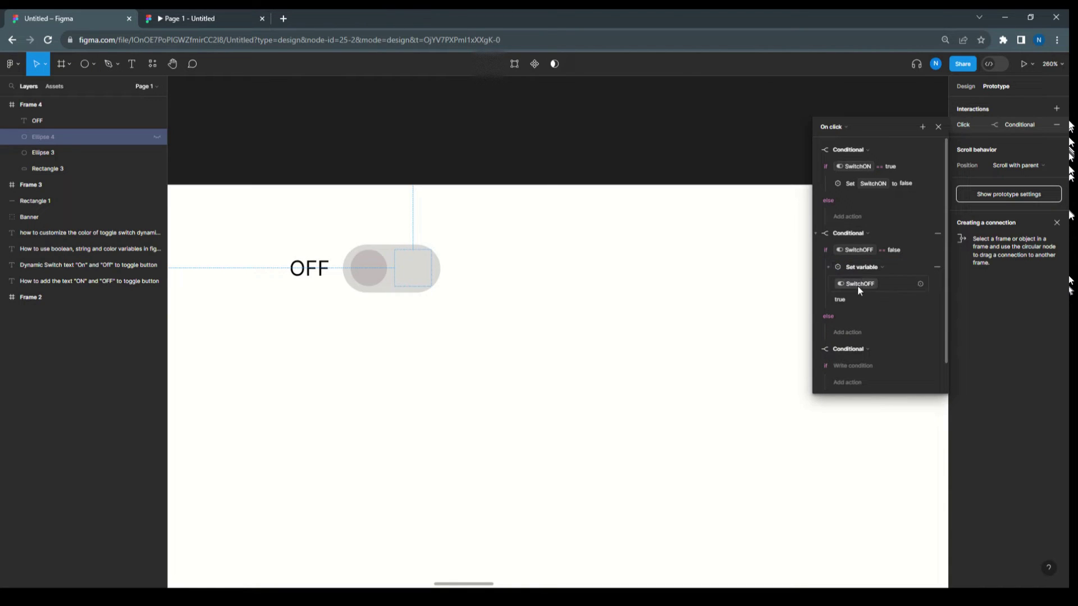
pyautogui.click(847, 366)
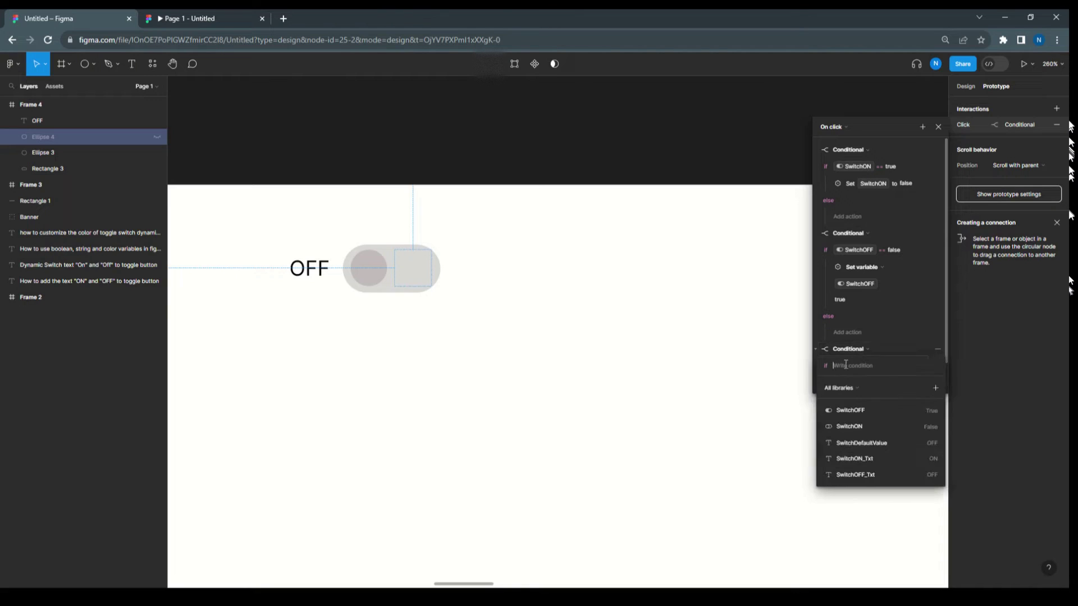
pyautogui.click(852, 410)
pyautogui.click(852, 410)
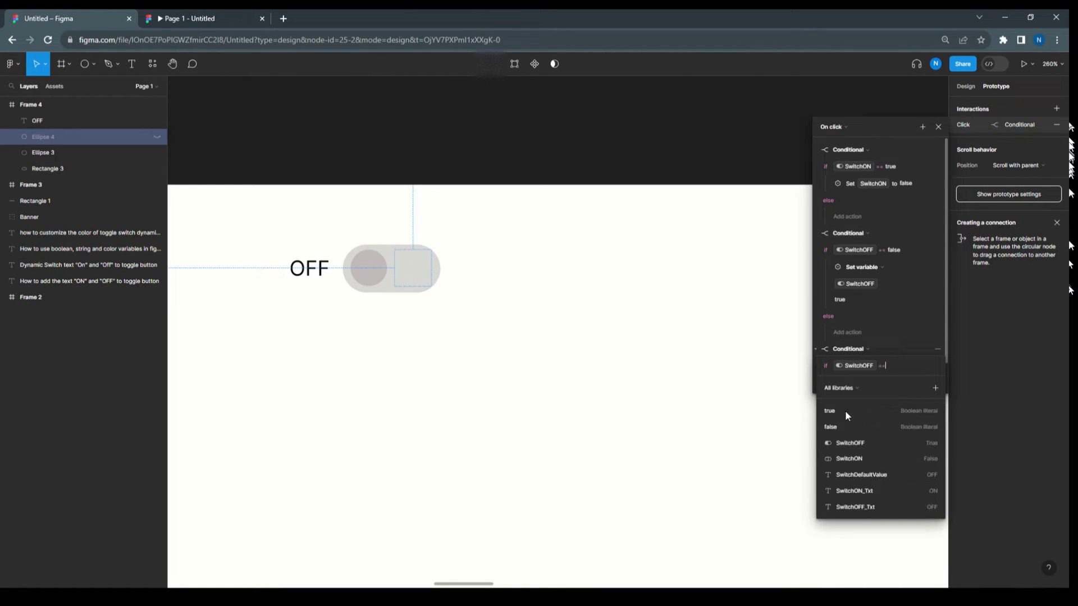
pyautogui.click(844, 410)
pyautogui.click(887, 347)
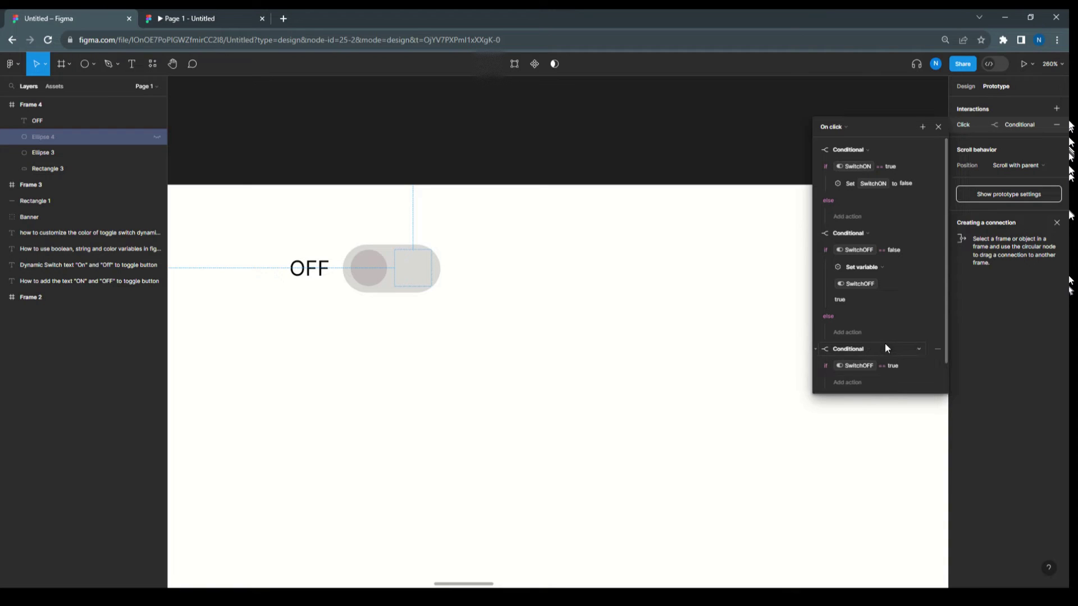
# Add a Set variable action to the right circle's third conditional that sets SwitchDefaultValue to SwitchOFF_Txt
pyautogui.click(852, 382)
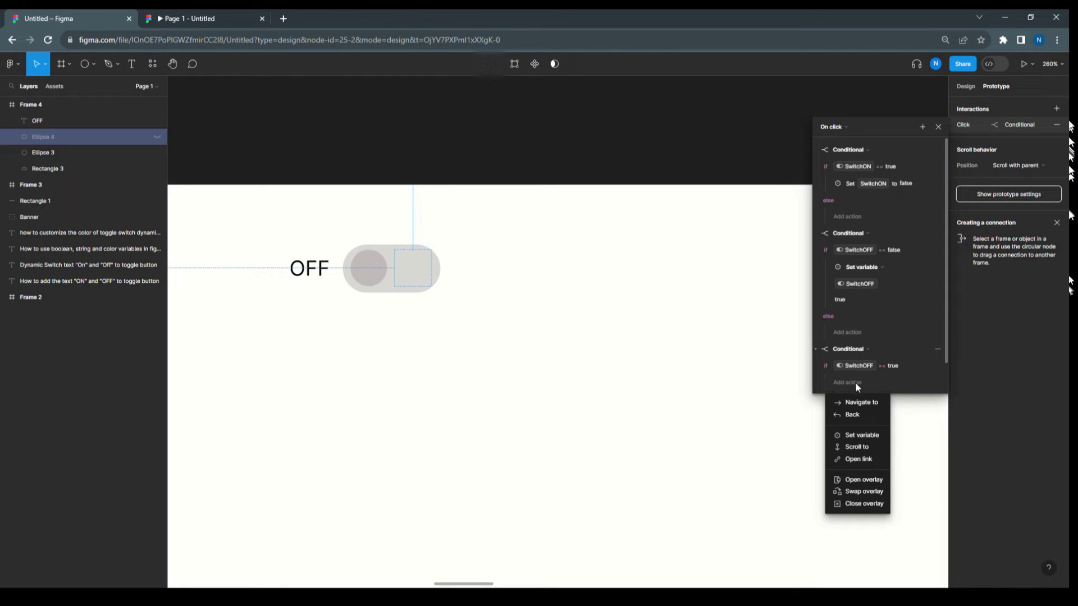
pyautogui.click(857, 434)
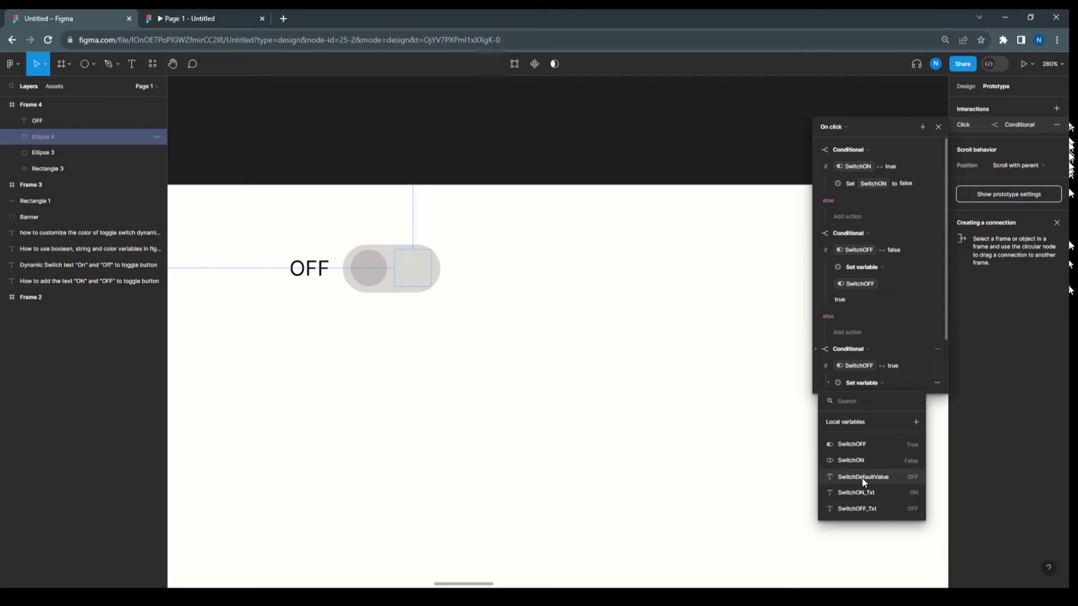
pyautogui.click(859, 477)
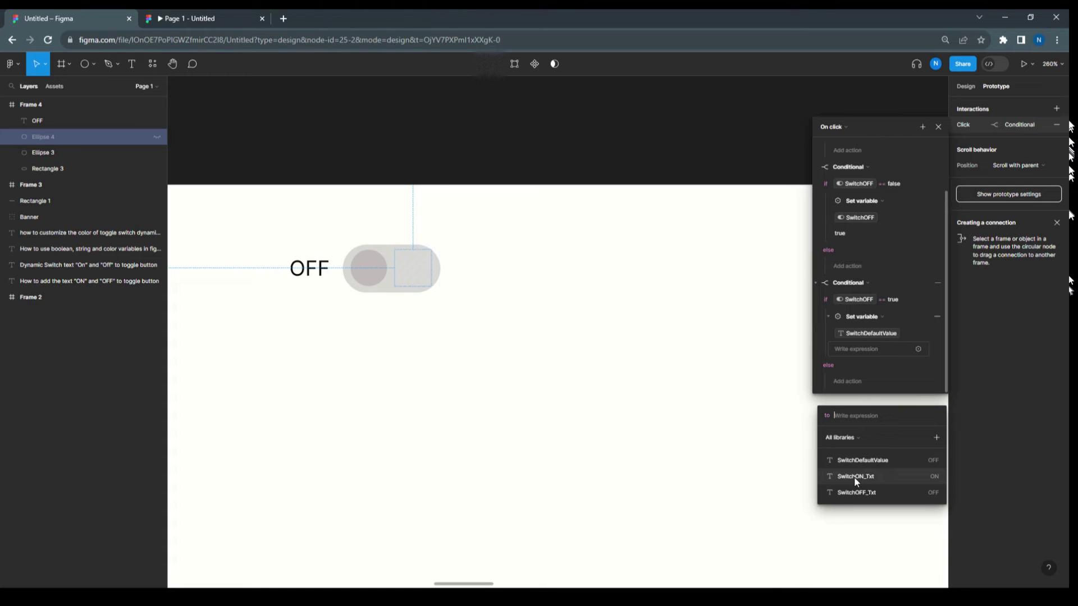
pyautogui.click(855, 490)
pyautogui.click(746, 411)
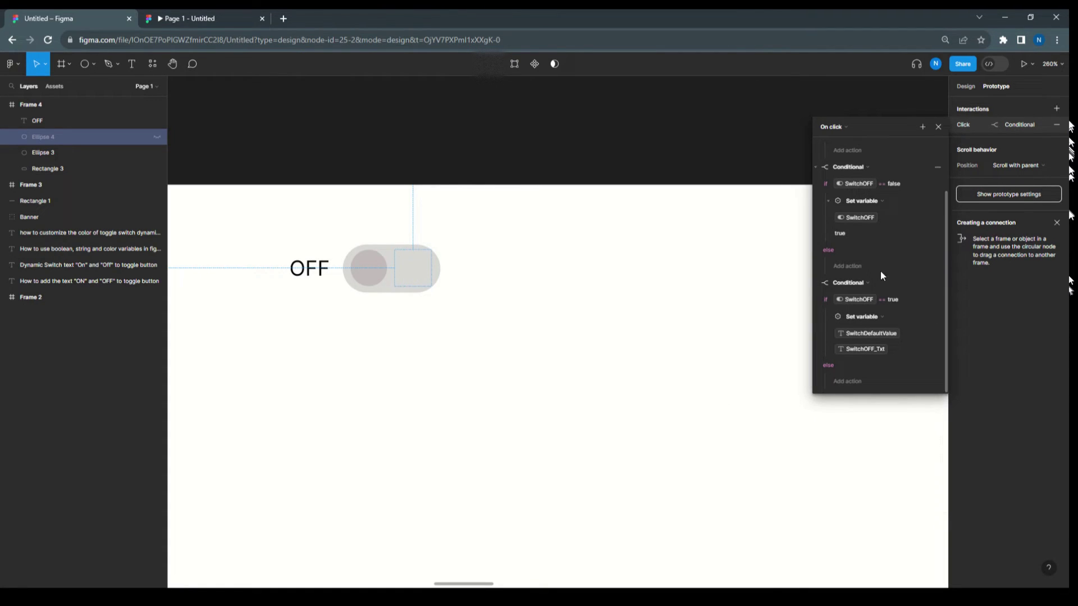
pyautogui.scroll(2, 880, 270)
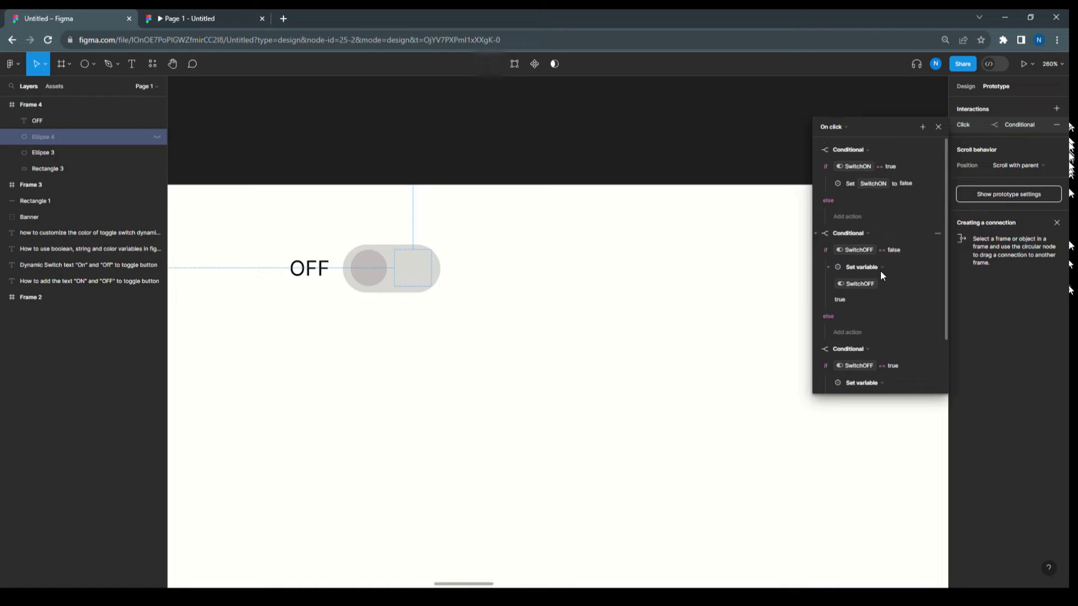
# Present the prototype scaled to fit the whole frame in view, and switch the toggle to test its label
pyautogui.click(1026, 64)
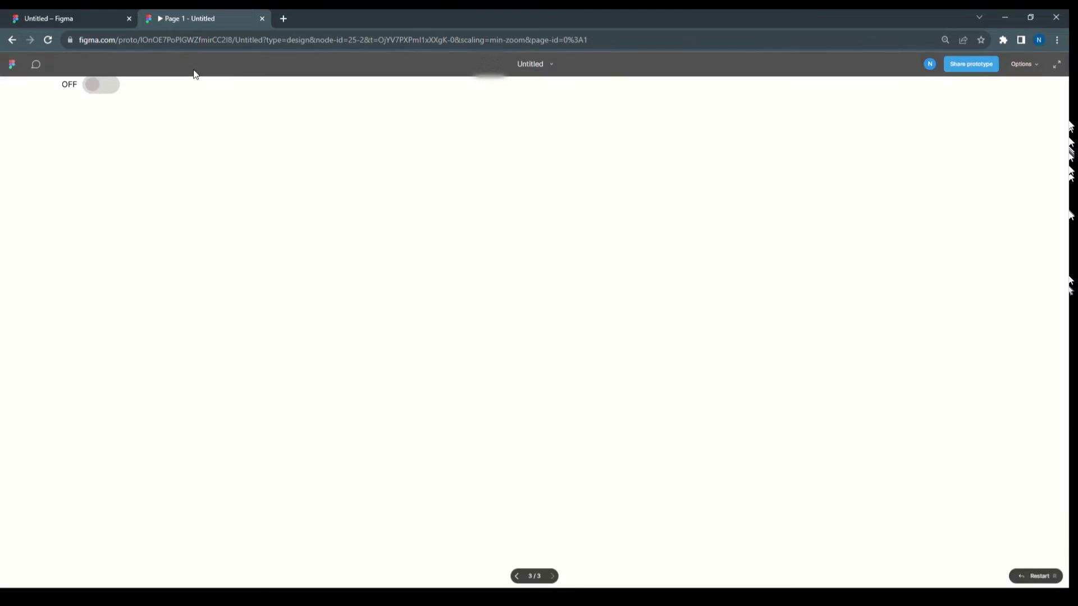
pyautogui.click(1031, 70)
pyautogui.click(991, 118)
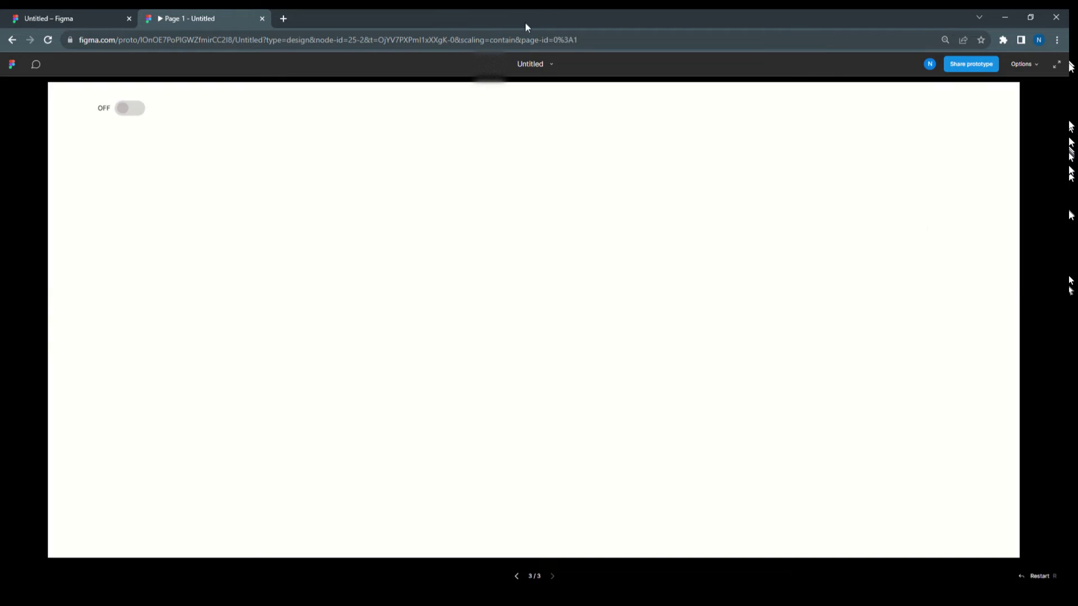
pyautogui.click(125, 112)
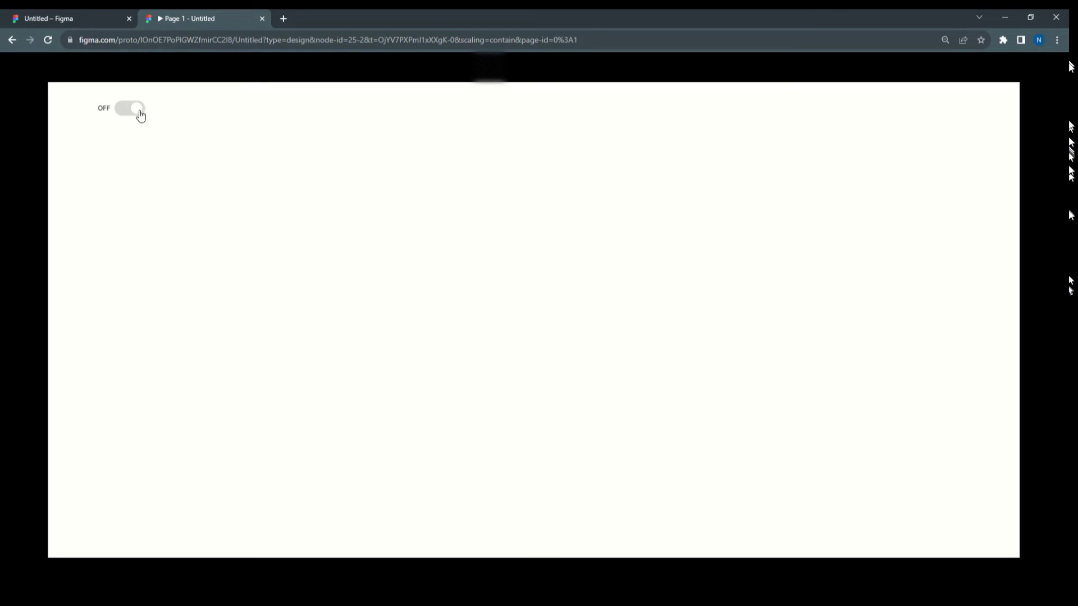
# Return to the design file and bind the OFF label's text content to the SwitchDefaultValue variable
pyautogui.click(69, 17)
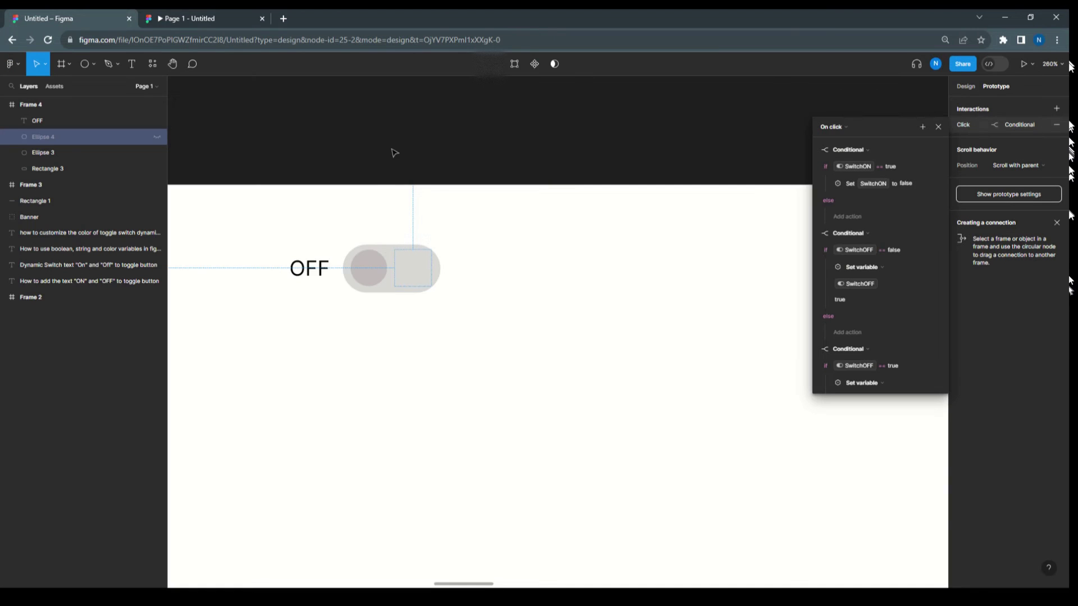
pyautogui.click(307, 263)
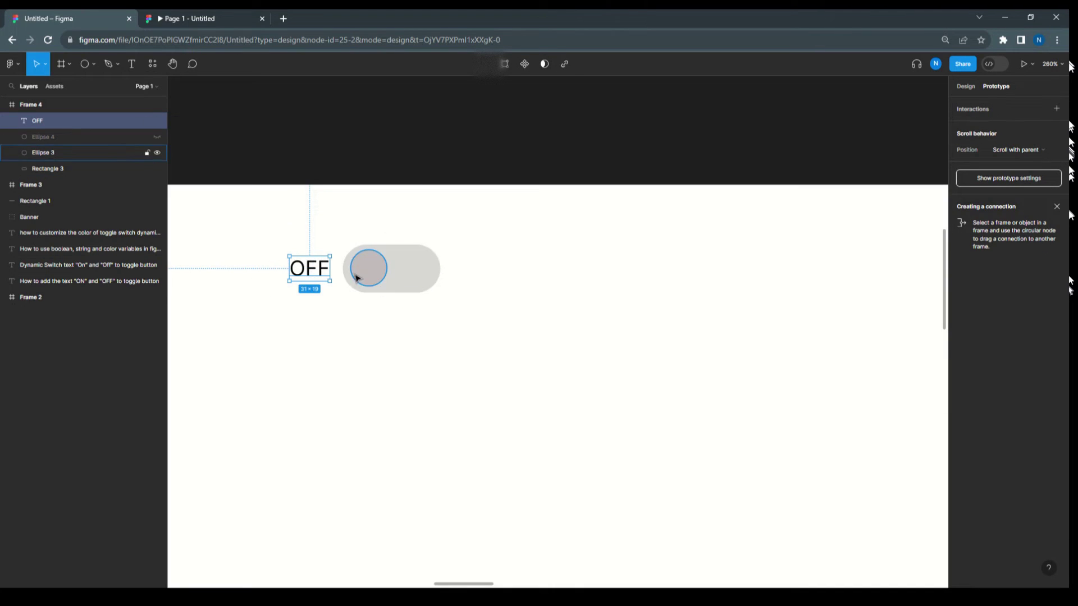
pyautogui.click(965, 87)
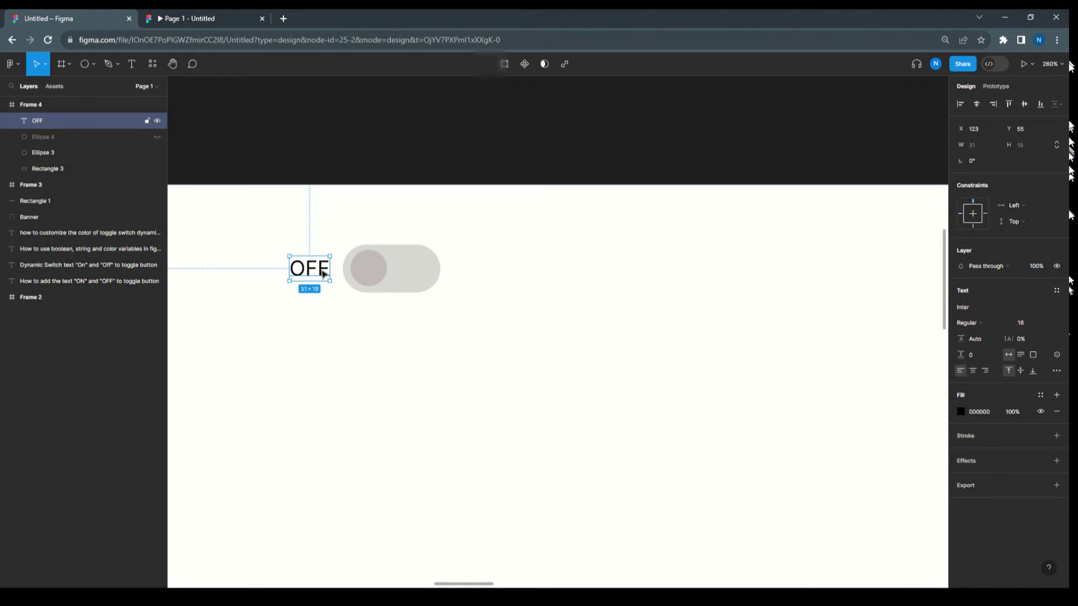
pyautogui.click(1057, 355)
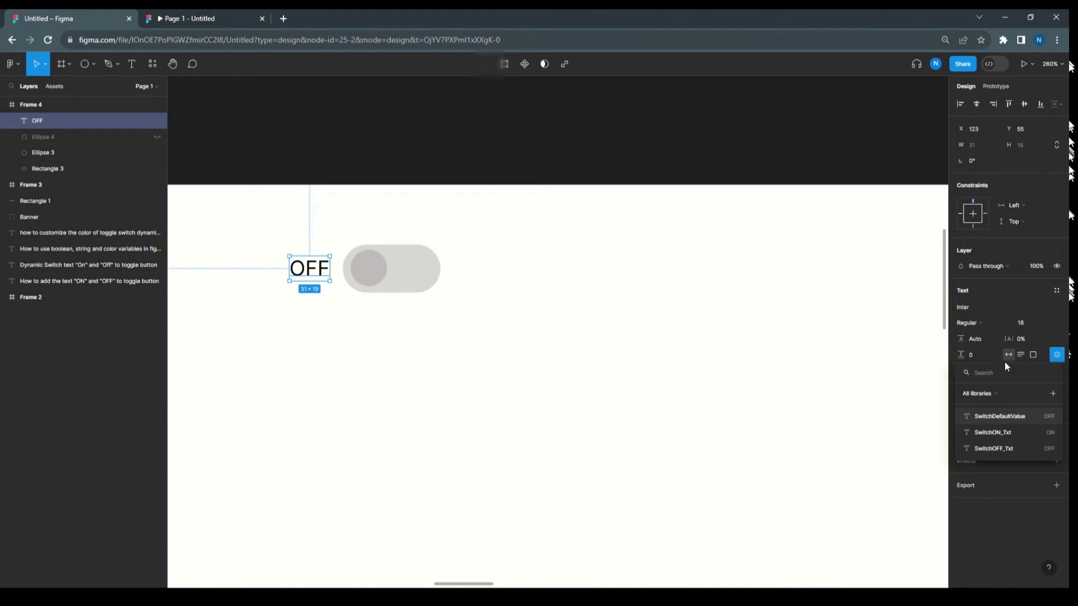
pyautogui.click(994, 416)
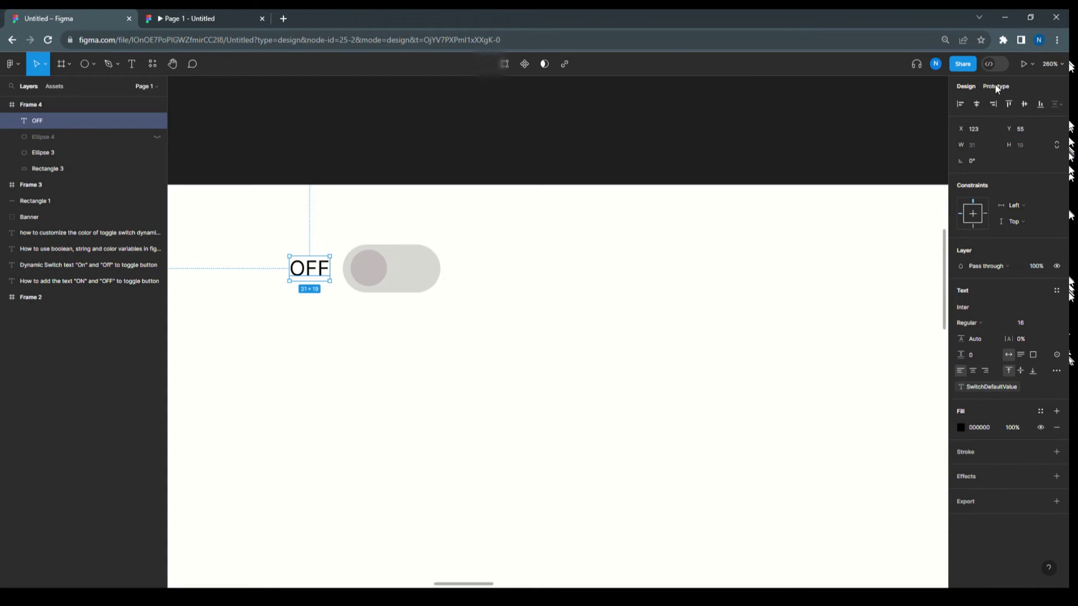
# Reload the prototype preview and switch the toggle to test whether the label changes with it
pyautogui.click(213, 18)
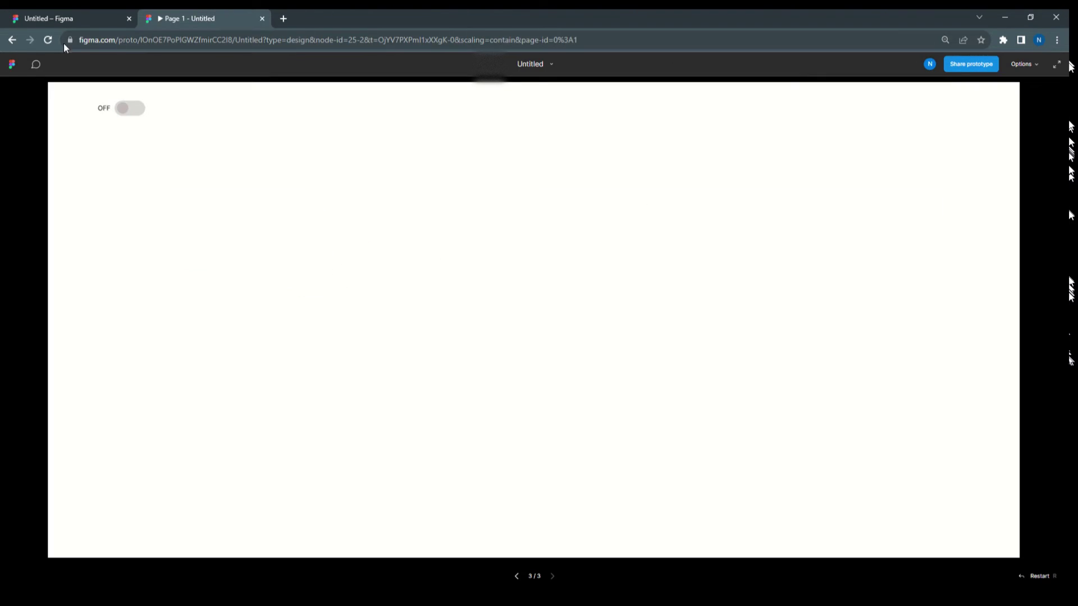
pyautogui.click(47, 41)
pyautogui.click(124, 112)
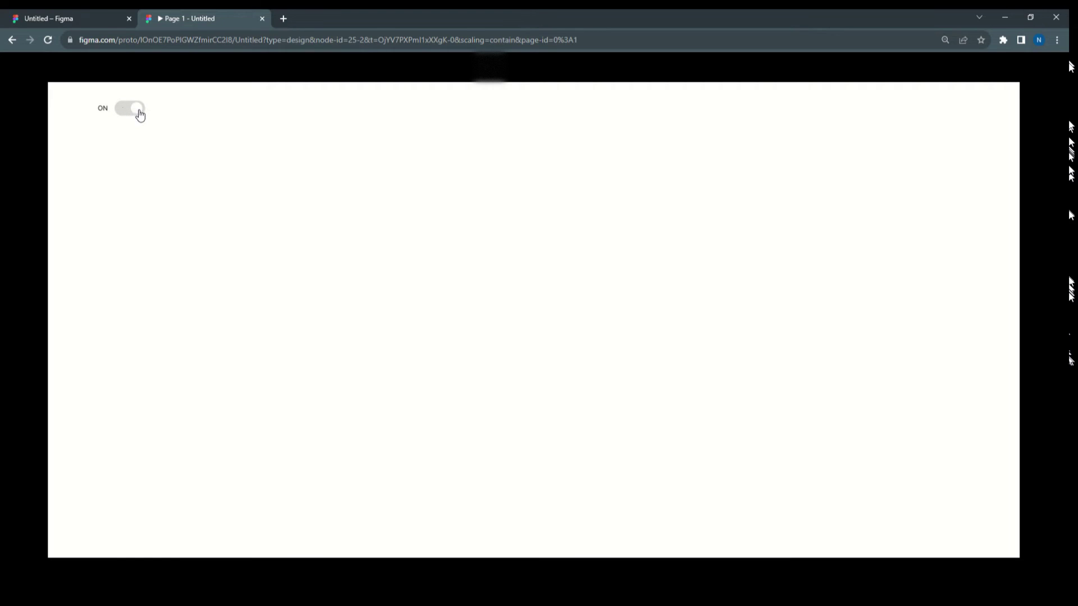
# Return to the design file and create a local color variable named SwitchDefaultColor
pyautogui.click(55, 19)
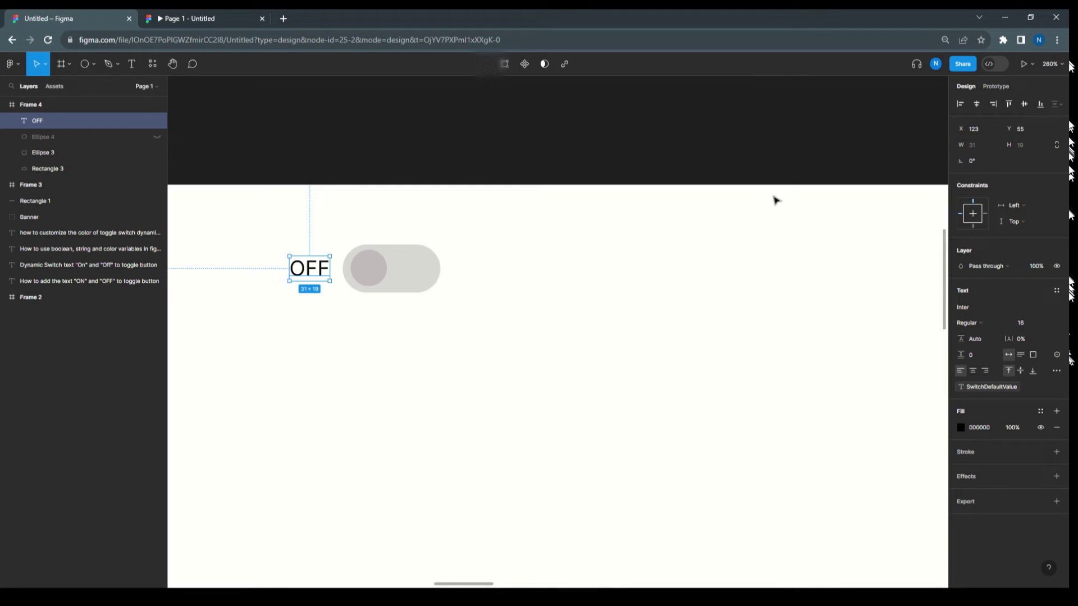
pyautogui.click(739, 250)
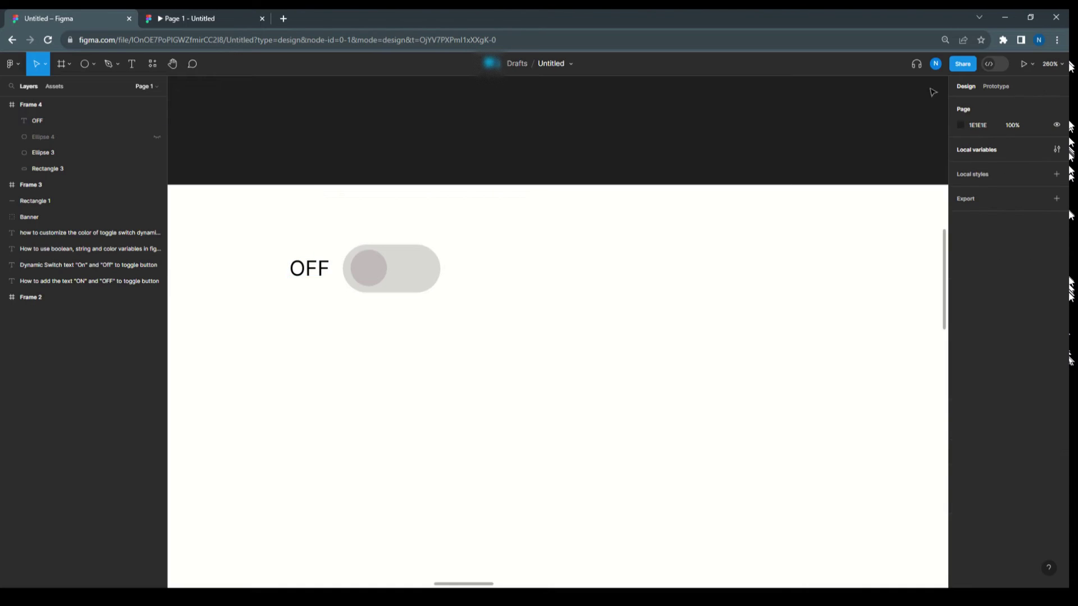
pyautogui.click(979, 151)
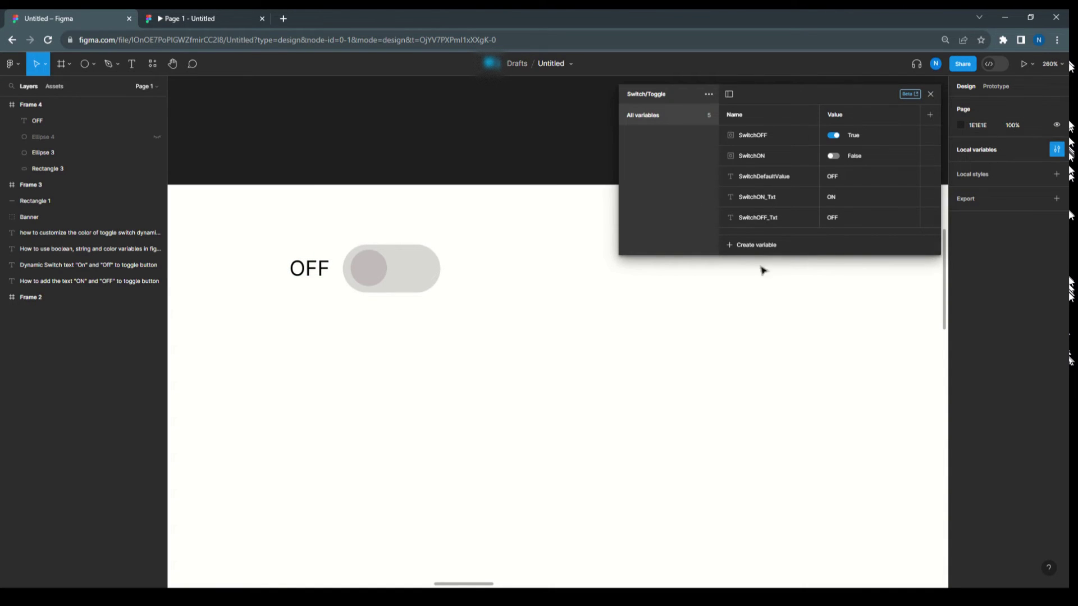
pyautogui.click(751, 246)
pyautogui.click(752, 263)
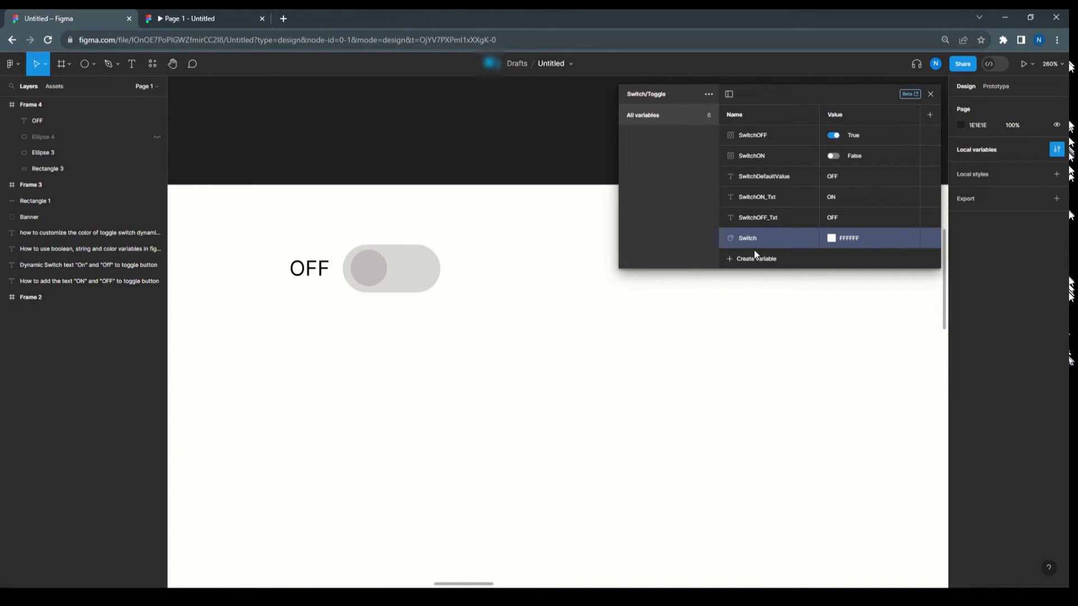
pyautogui.write('faultColor')
# Set the SwitchDefaultColor variable to D9D9D9 by sampling the toggle track's gray, and close the variables window
pyautogui.click(831, 239)
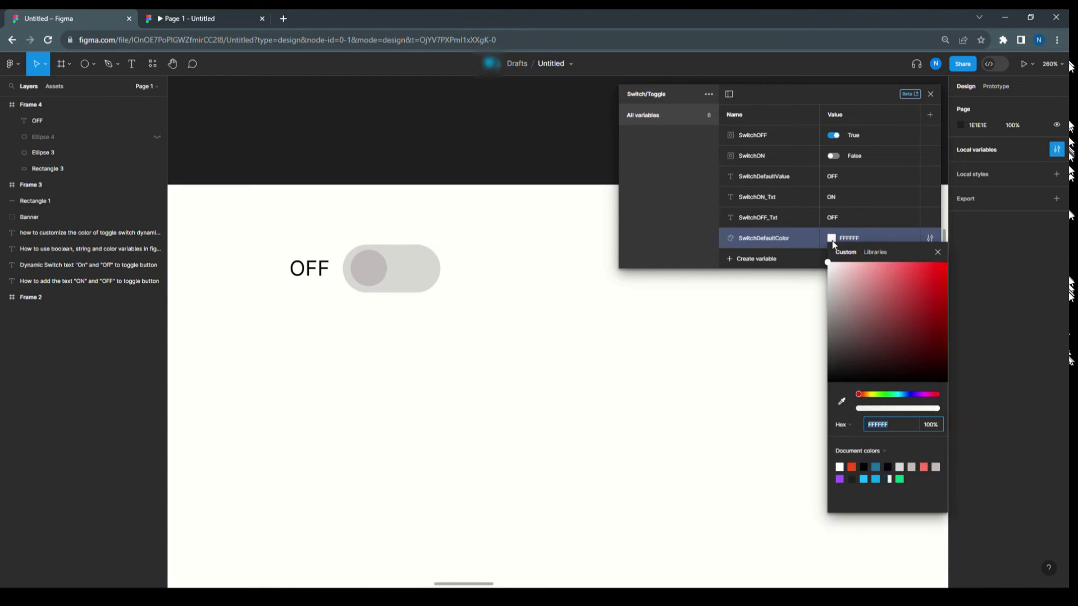
pyautogui.click(841, 401)
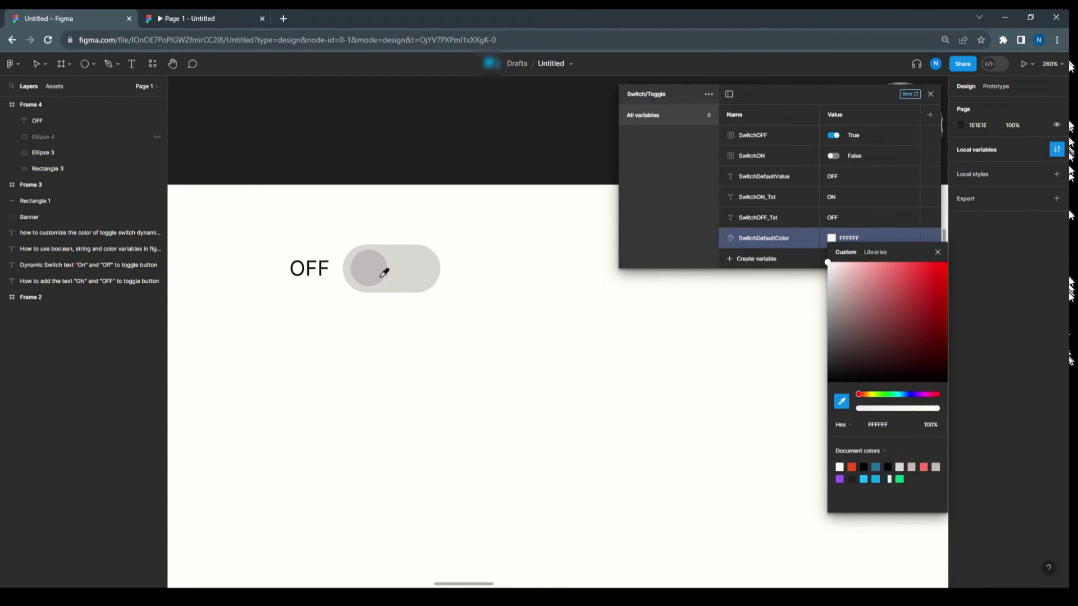
pyautogui.click(434, 270)
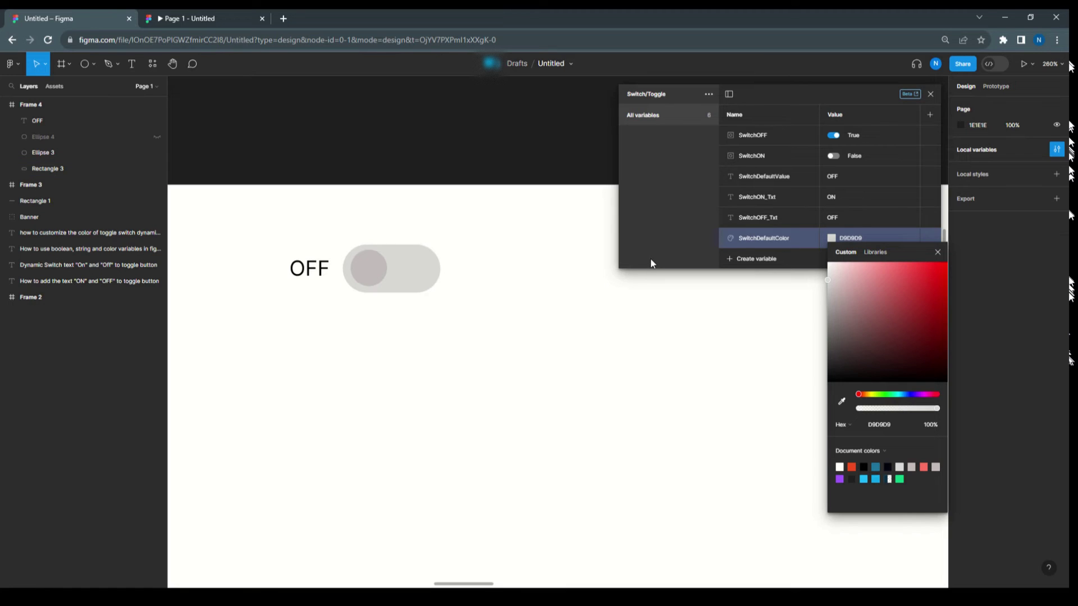
pyautogui.click(930, 95)
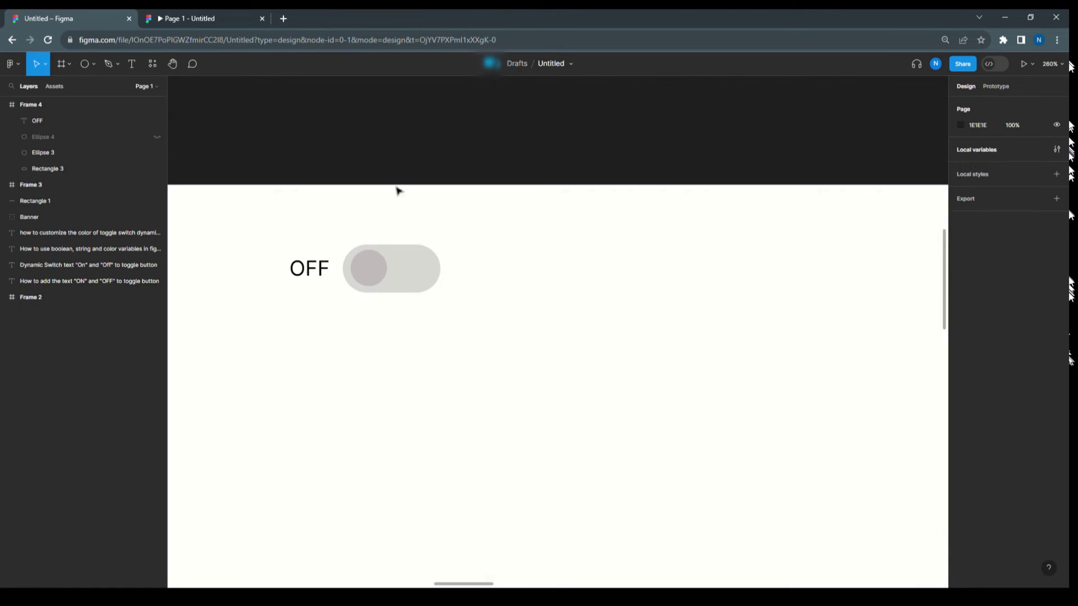
# Add another conditional to the on-click interaction of the OFF knob (Ellipse 3) with the condition SwitchON == true
pyautogui.click(366, 272)
pyautogui.click(996, 87)
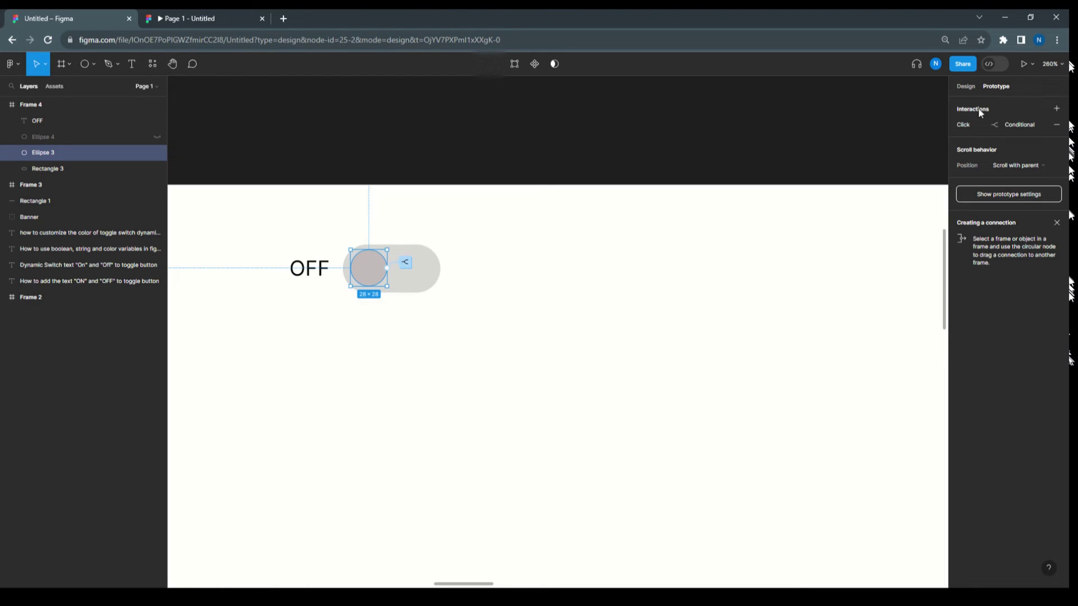
pyautogui.click(965, 124)
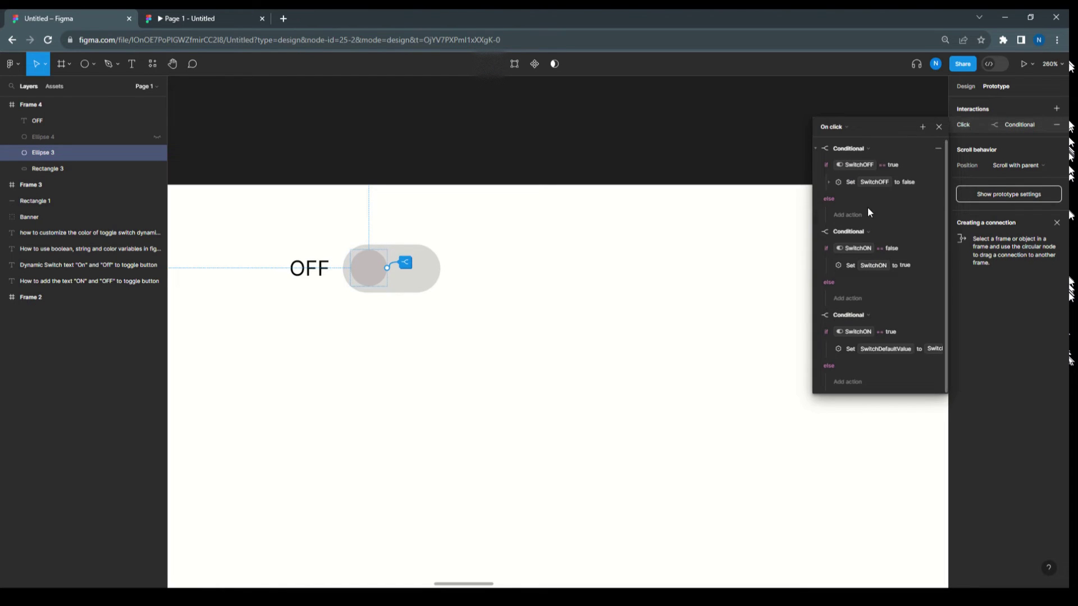
pyautogui.click(921, 128)
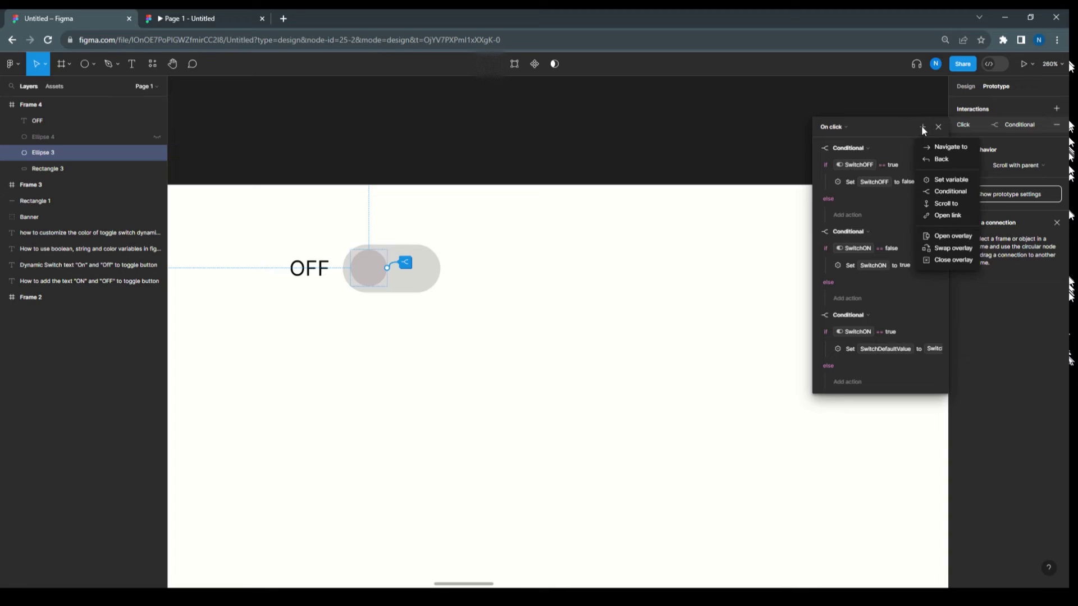
pyautogui.click(933, 190)
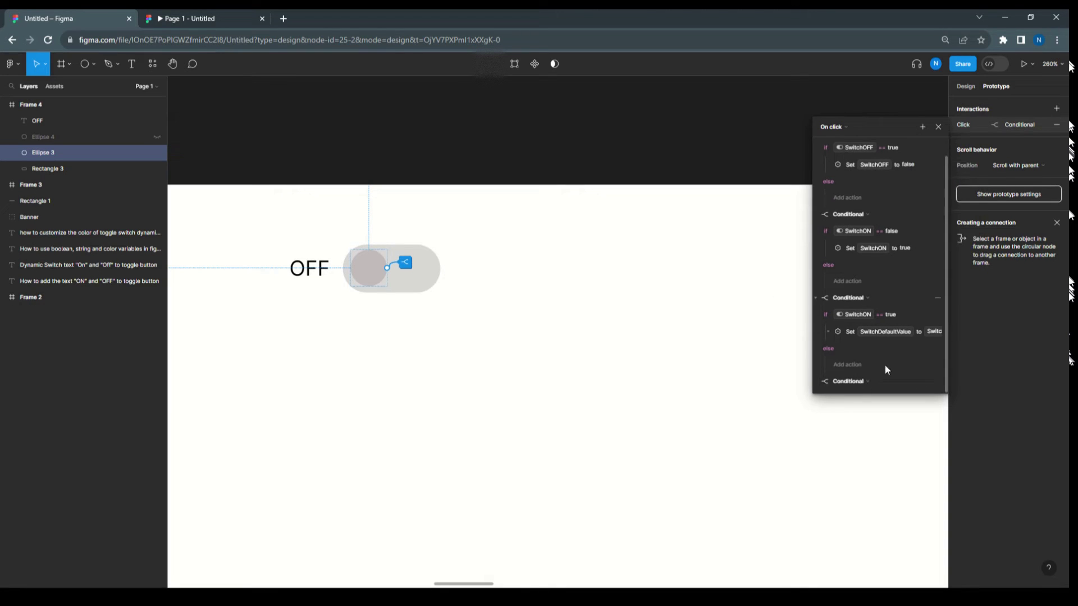
pyautogui.scroll(-1, 884, 356)
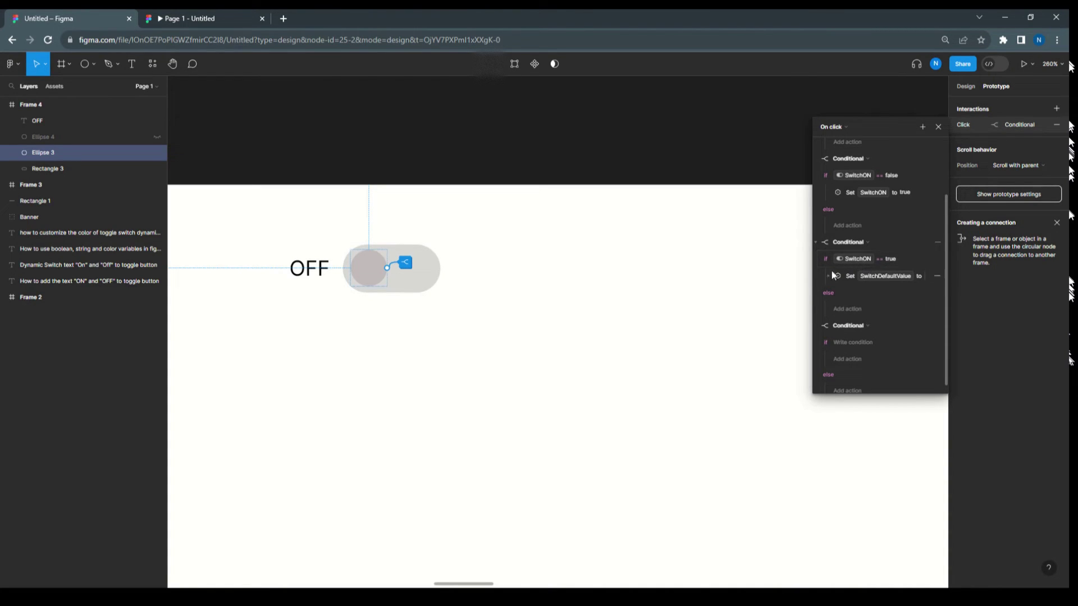
pyautogui.click(849, 345)
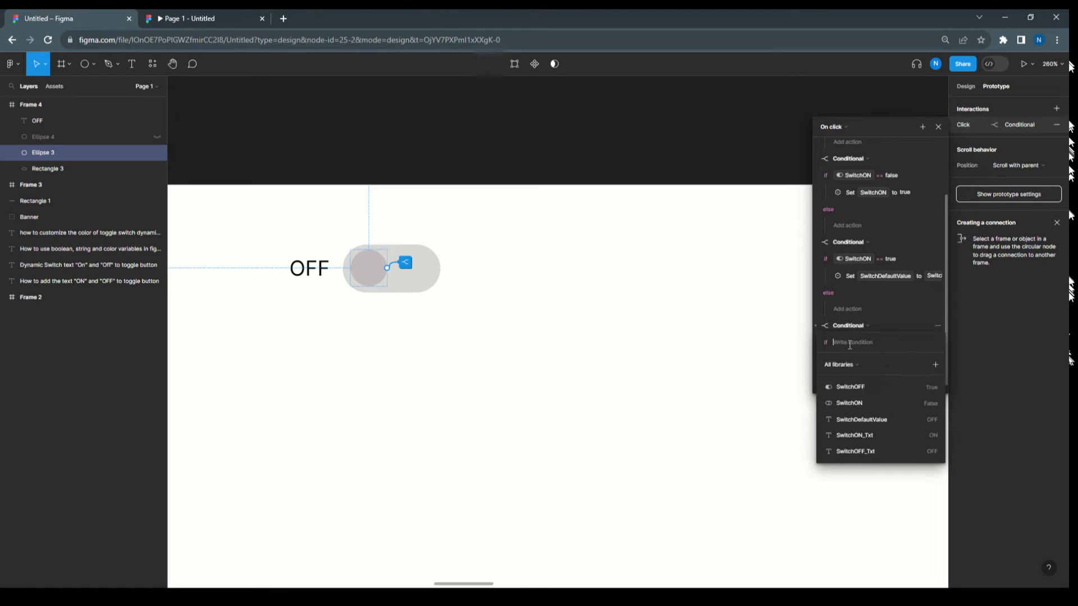
pyautogui.click(852, 402)
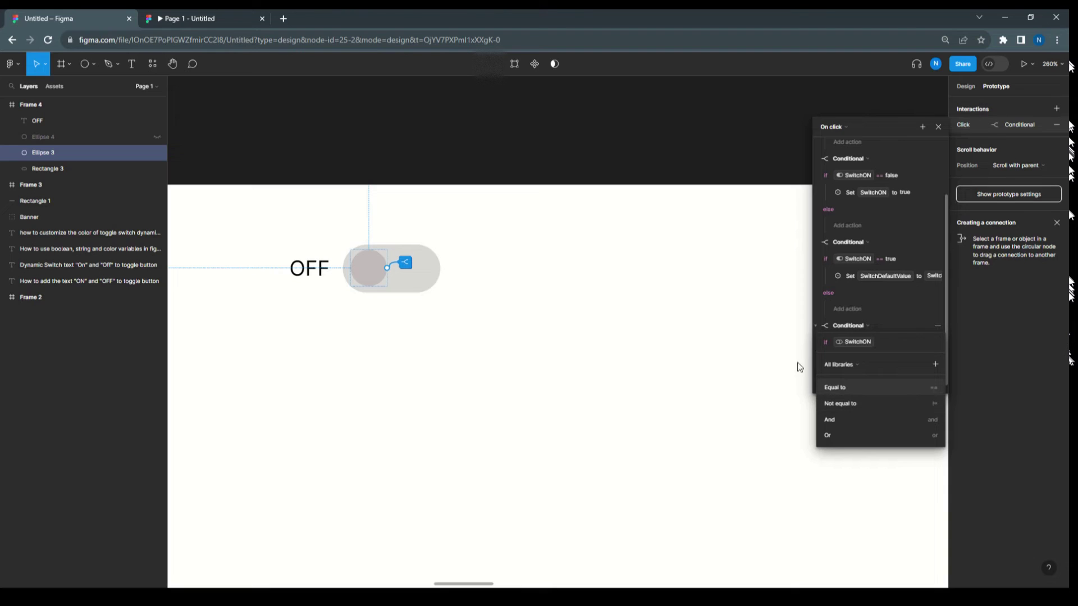
pyautogui.click(856, 388)
pyautogui.click(853, 388)
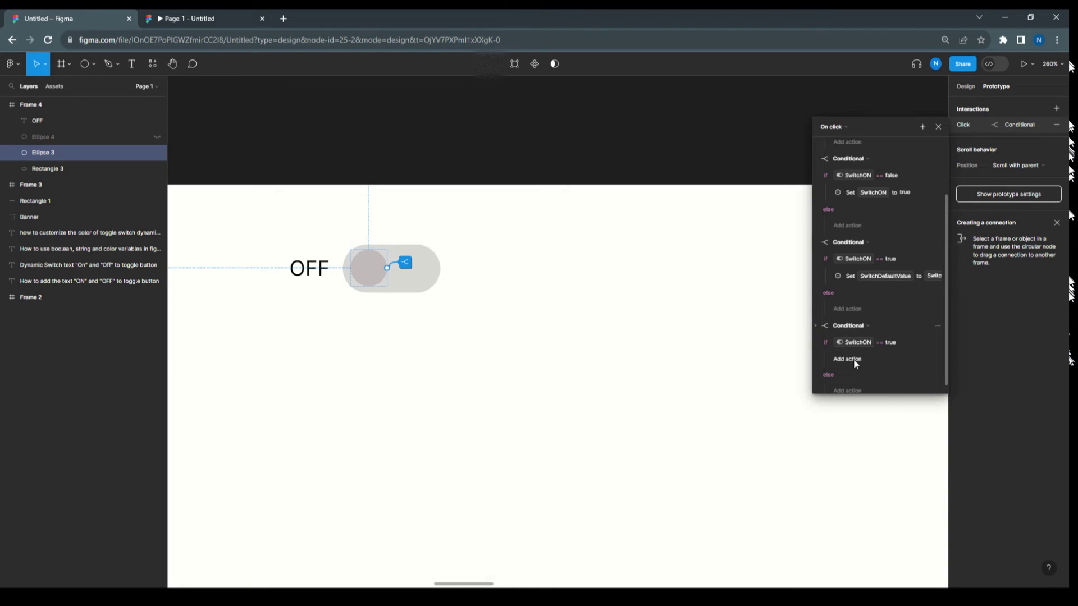
# Add a Set variable action under the new SwitchON == true condition that sets SwitchDefaultColor to the green document color
pyautogui.click(853, 359)
pyautogui.click(858, 413)
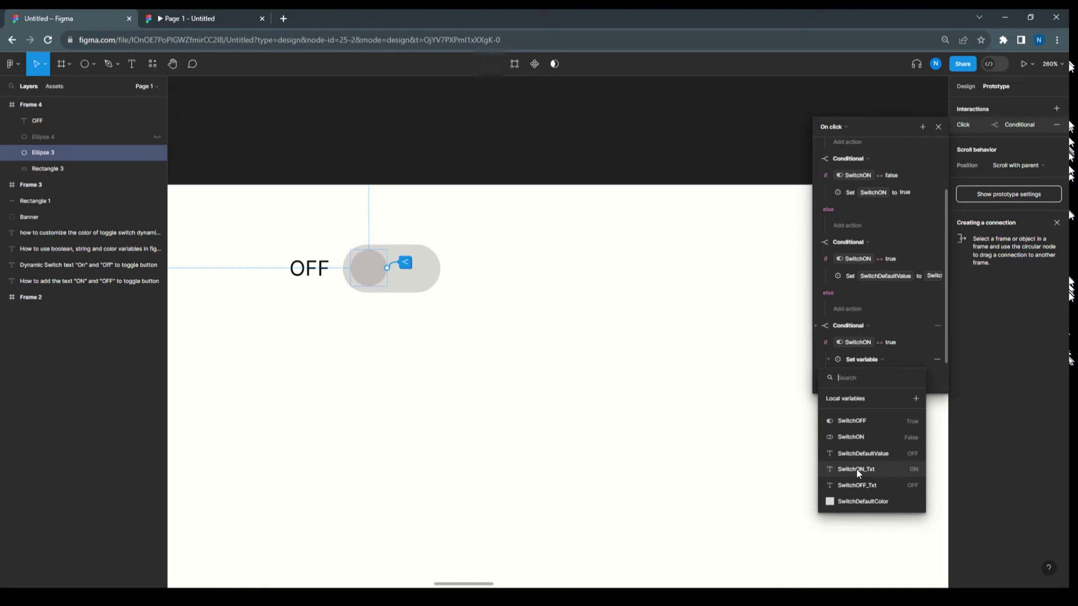
pyautogui.click(854, 500)
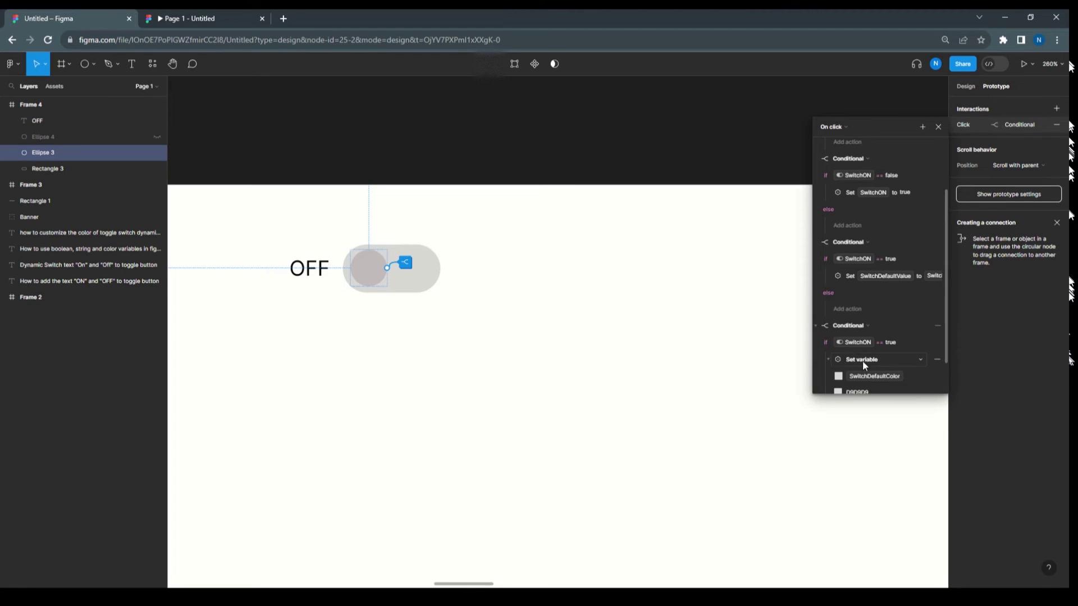
pyautogui.scroll(-2, 862, 361)
pyautogui.click(837, 349)
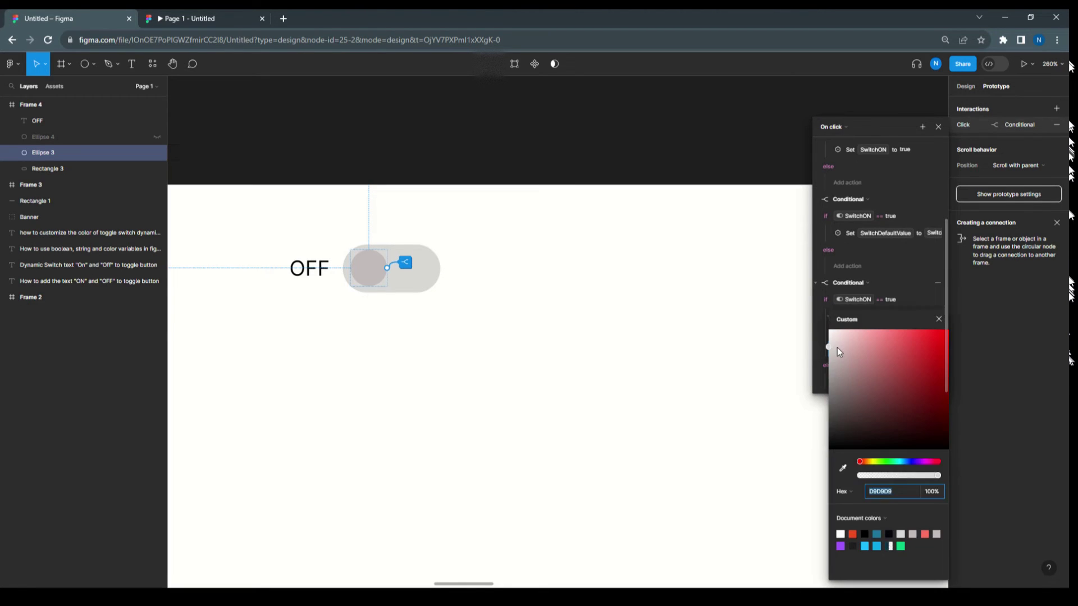
pyautogui.click(902, 544)
pyautogui.click(782, 361)
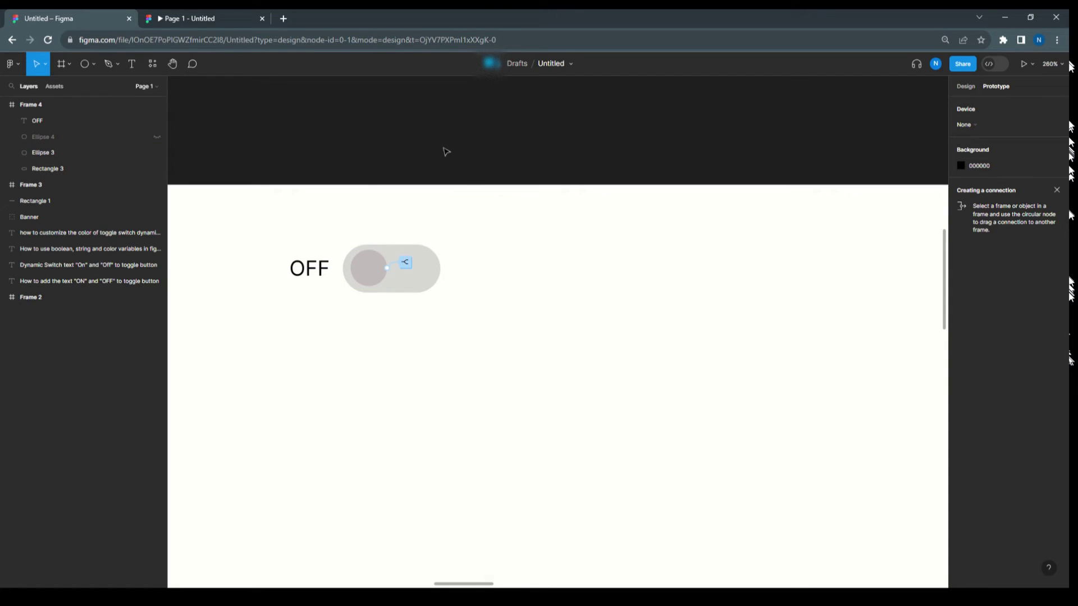
# Reload the prototype preview and switch the toggle to test whether its track color changes
pyautogui.click(53, 136)
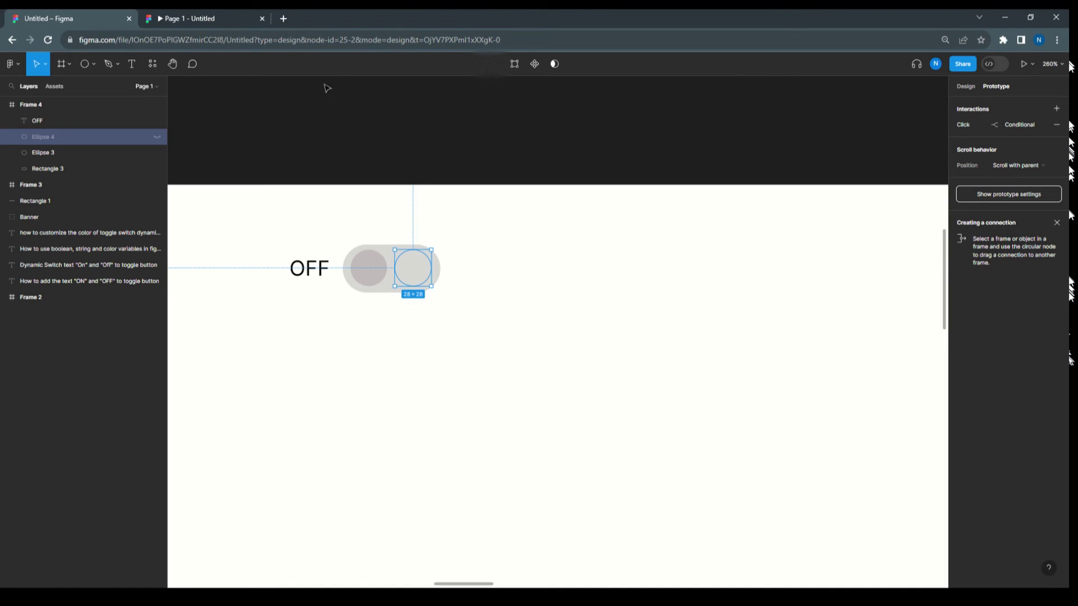
pyautogui.click(209, 20)
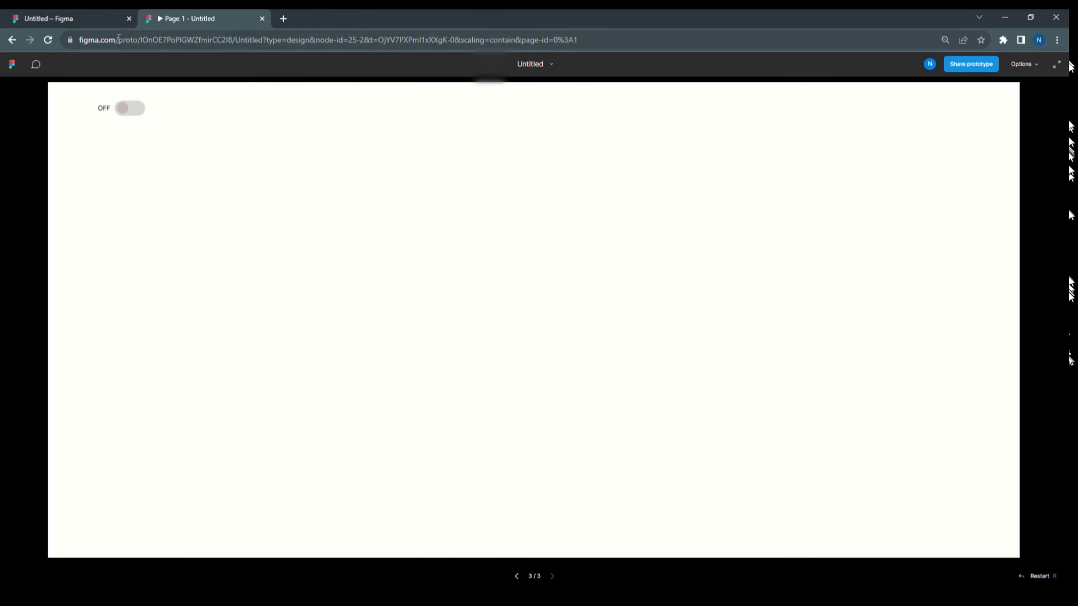
pyautogui.click(54, 39)
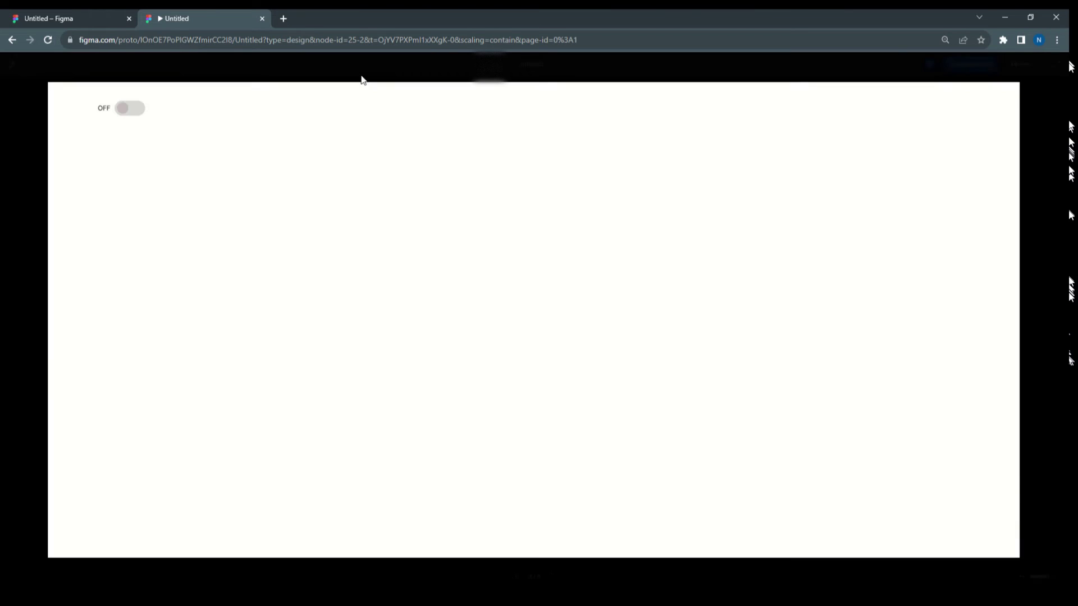
pyautogui.click(124, 110)
# Return to the design file and bind the fill of the toggle track (Rectangle 3) to the SwitchDefaultColor variable
pyautogui.click(45, 15)
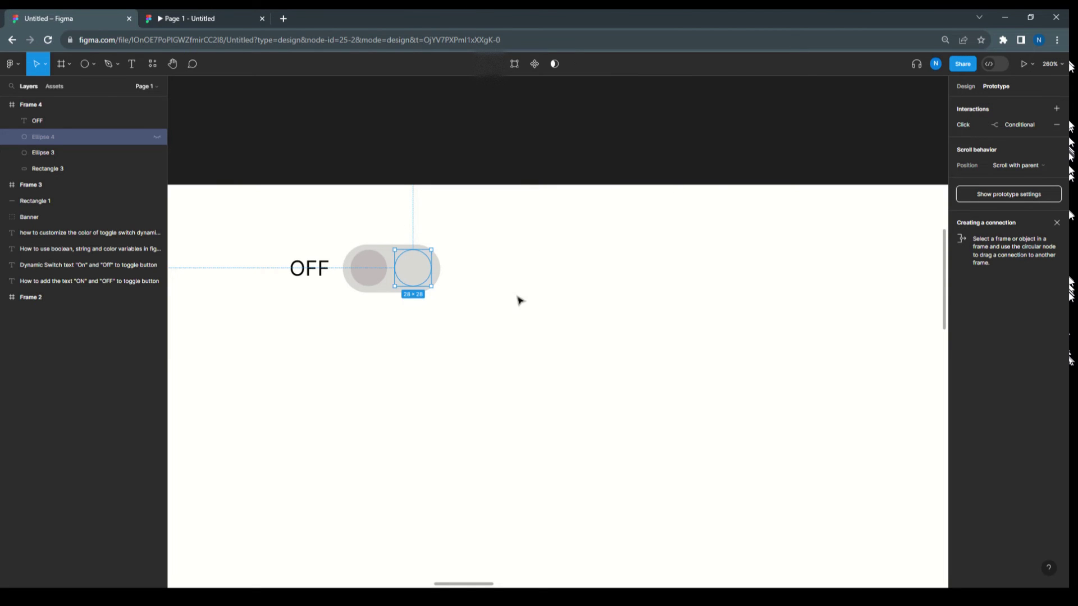
pyautogui.click(379, 293)
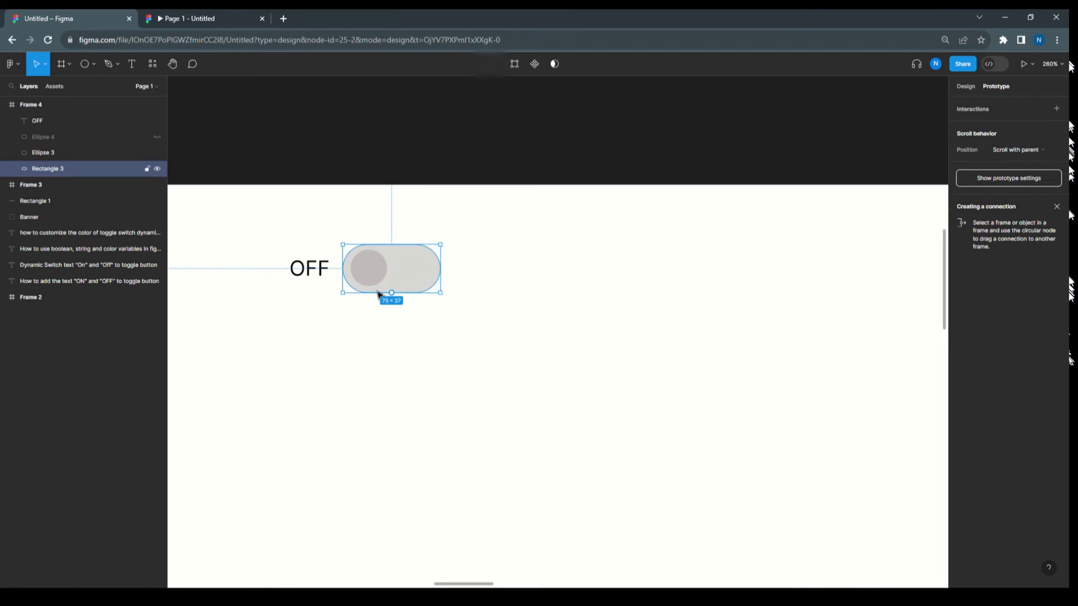
pyautogui.click(963, 87)
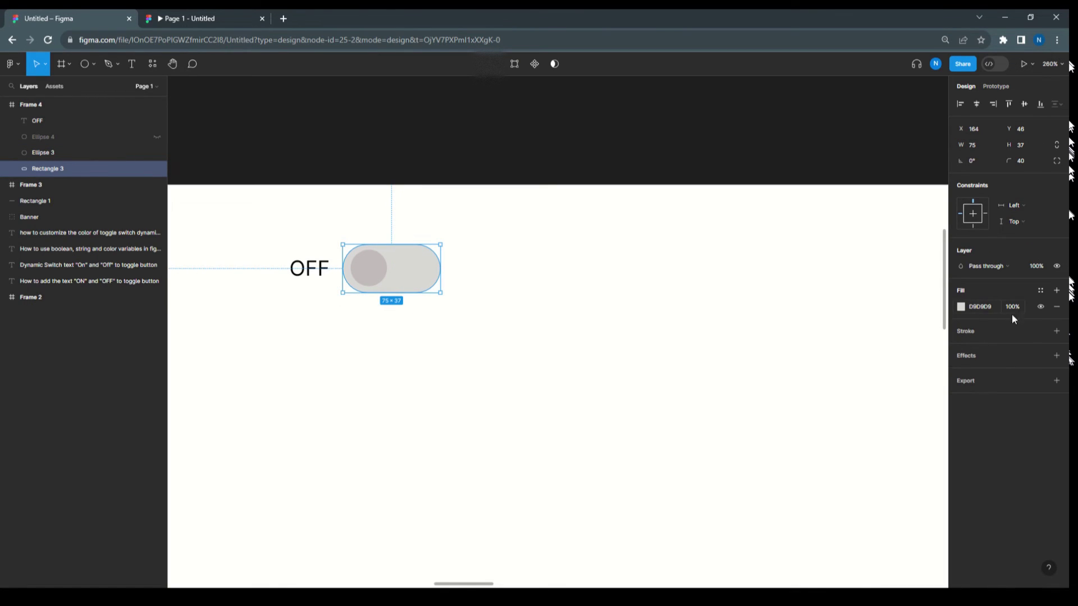
pyautogui.click(961, 308)
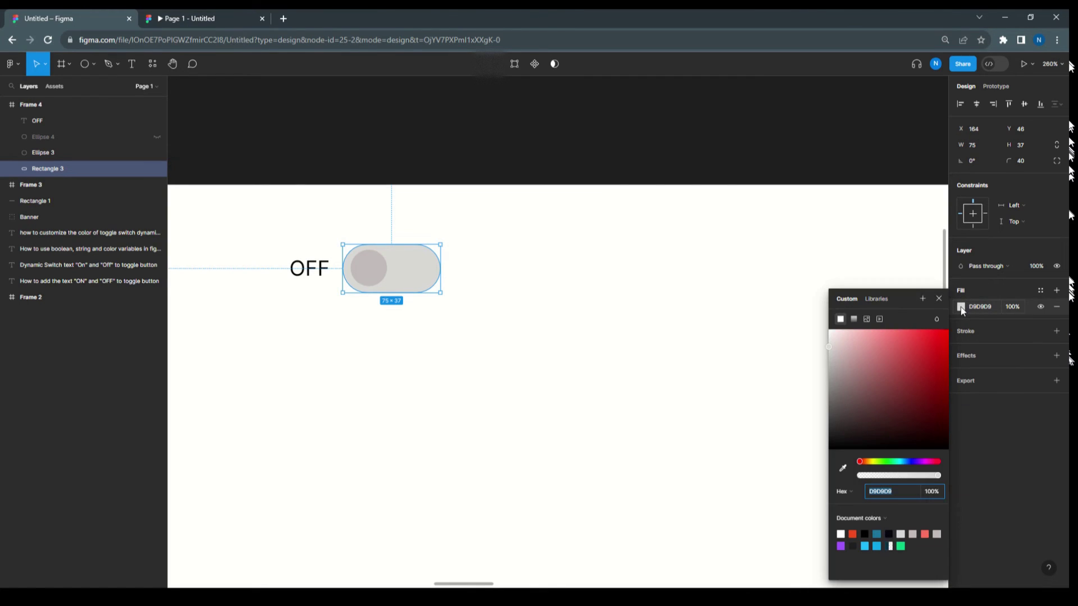
pyautogui.click(886, 300)
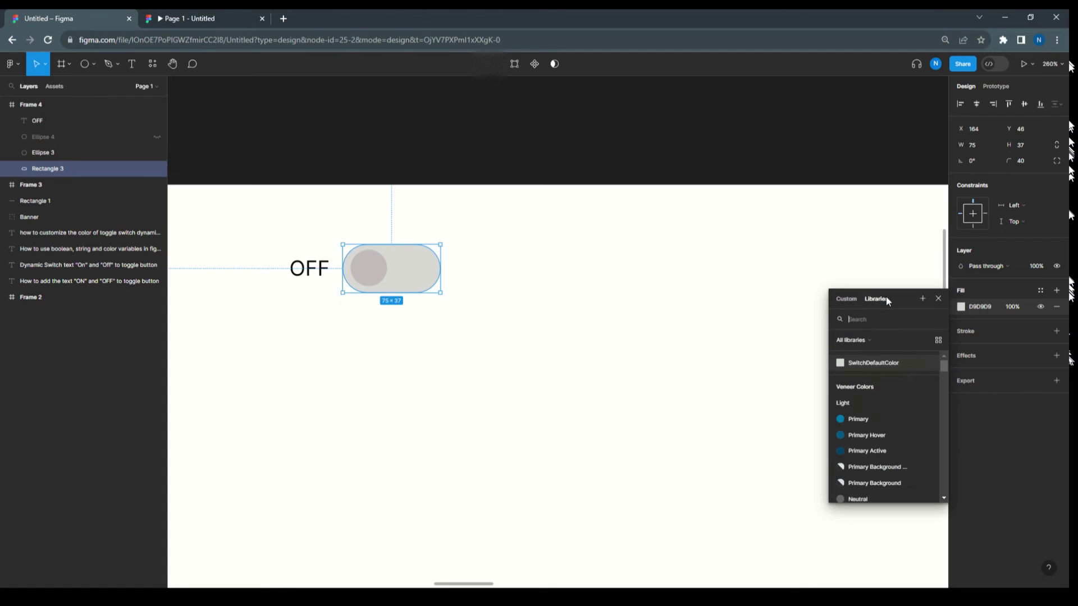
pyautogui.click(871, 365)
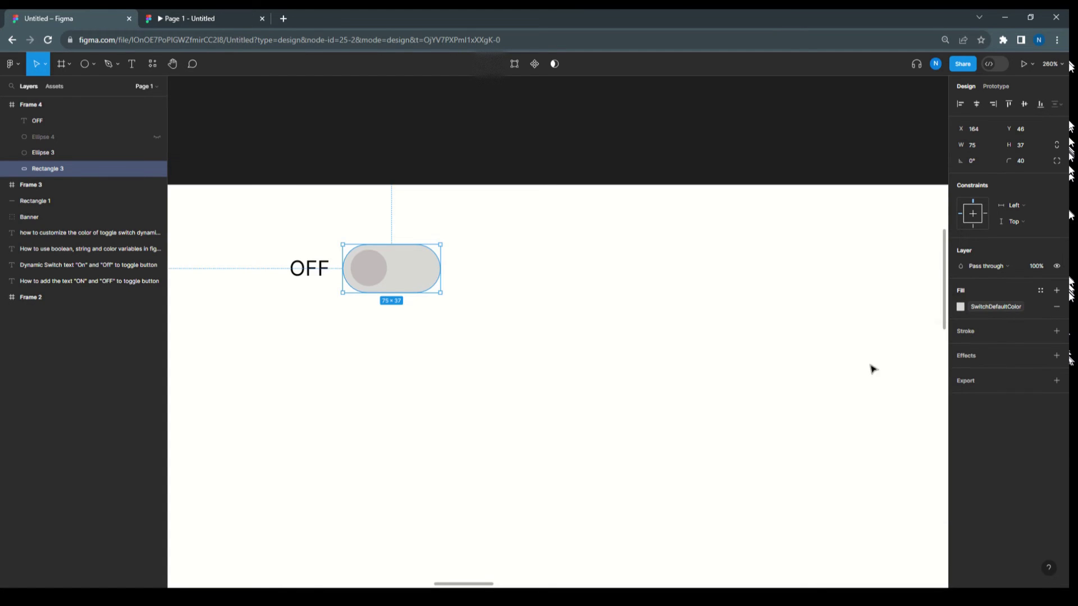
pyautogui.click(522, 287)
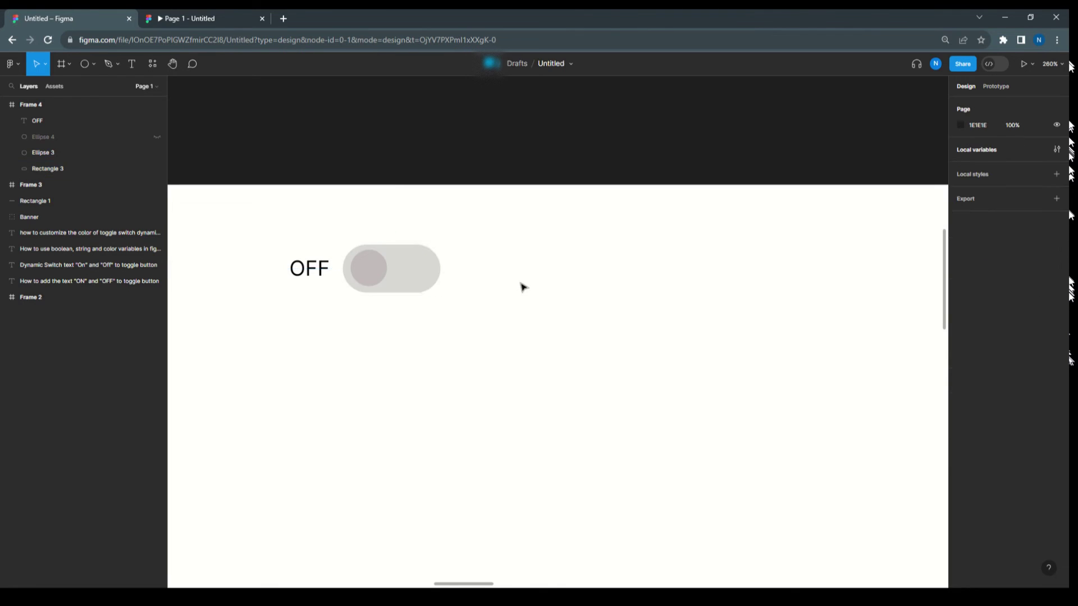
# Reload the prototype preview and switch the toggle on and off repeatedly to test the bound track color
pyautogui.click(211, 19)
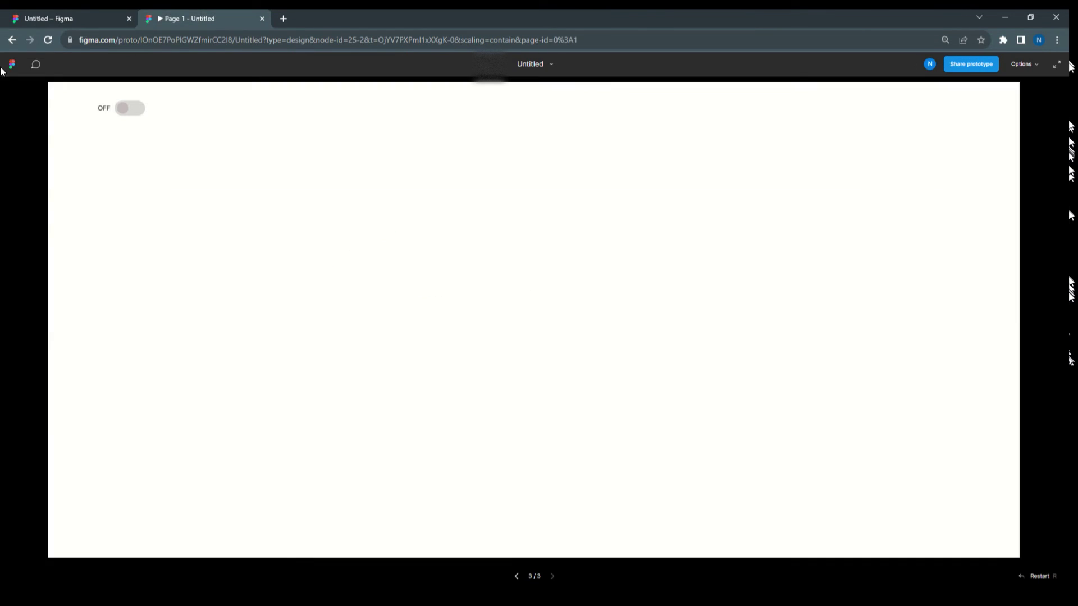
pyautogui.click(48, 40)
pyautogui.click(122, 116)
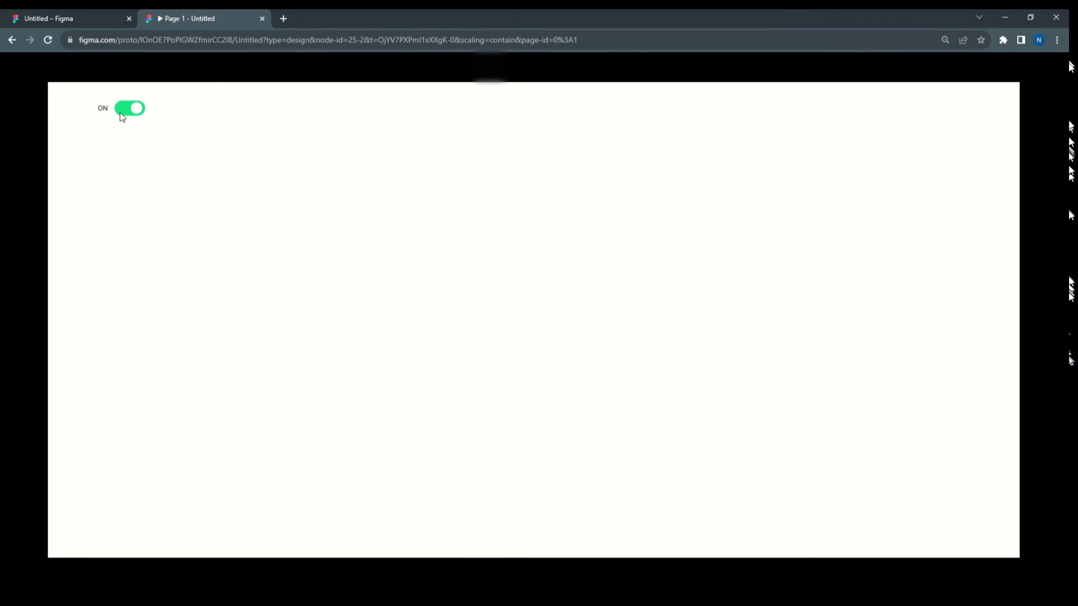
pyautogui.click(124, 113)
pyautogui.click(125, 115)
pyautogui.click(124, 114)
pyautogui.click(125, 113)
# Return to the design file and add a fourth Conditional action to the on-click interaction of the hidden Ellipse 4
pyautogui.click(42, 19)
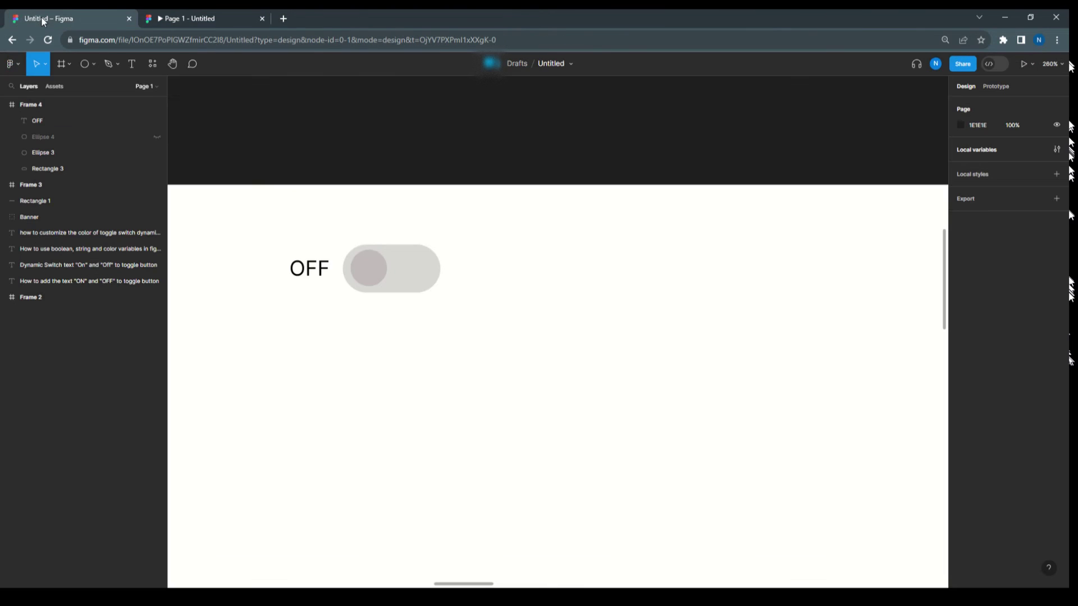
pyautogui.click(63, 138)
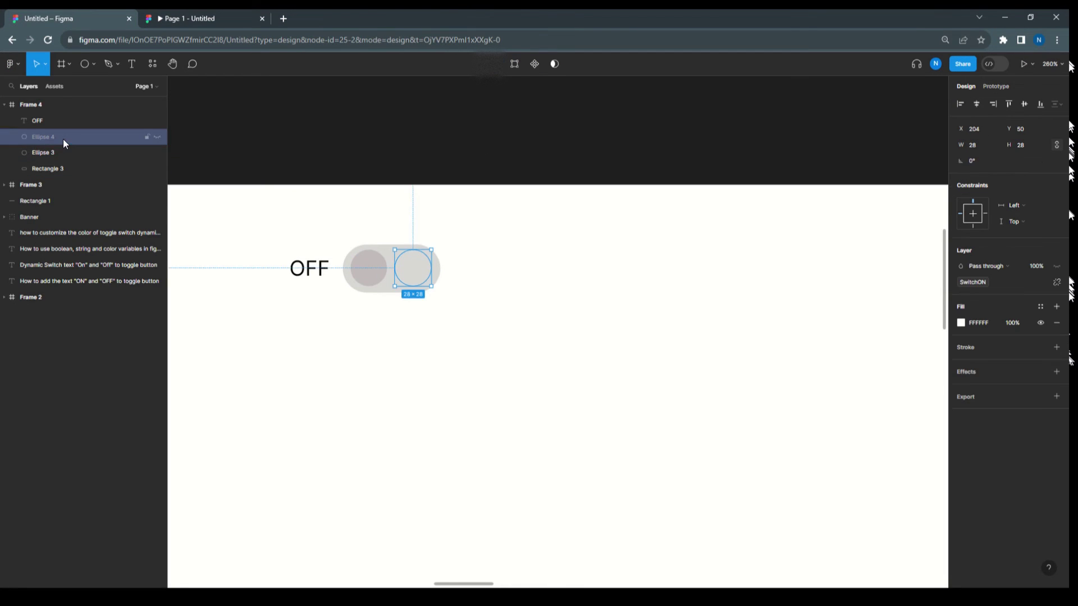
pyautogui.click(997, 88)
pyautogui.click(965, 124)
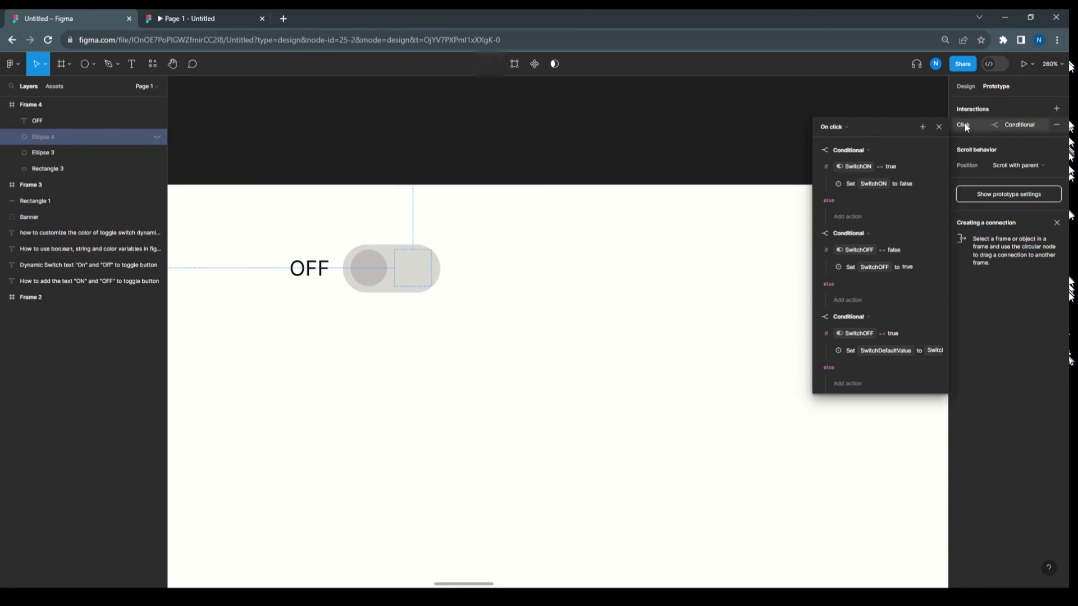
pyautogui.scroll(-1, 886, 264)
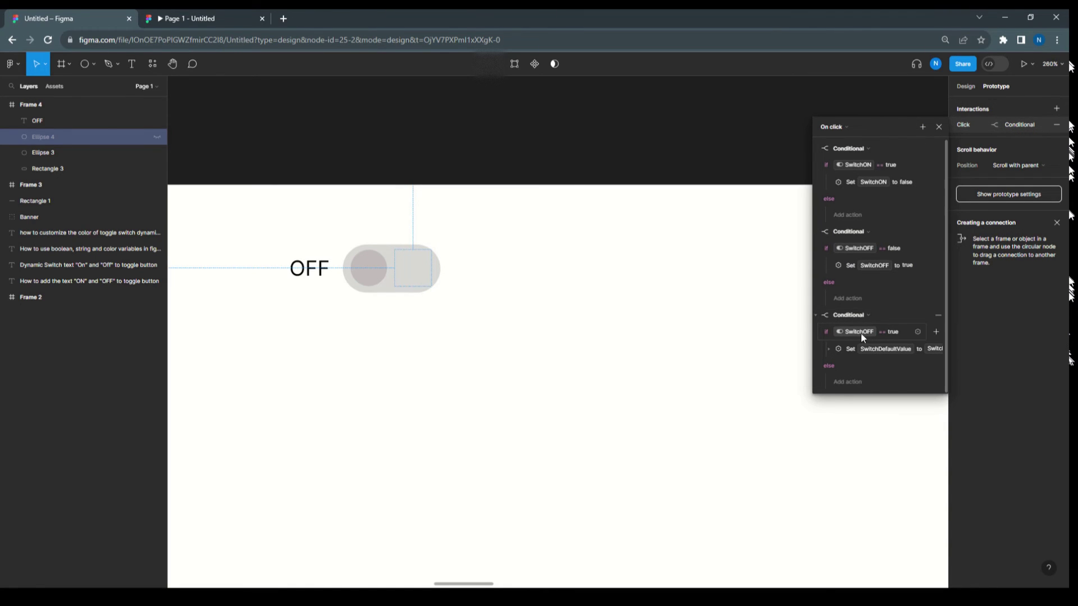
pyautogui.click(921, 126)
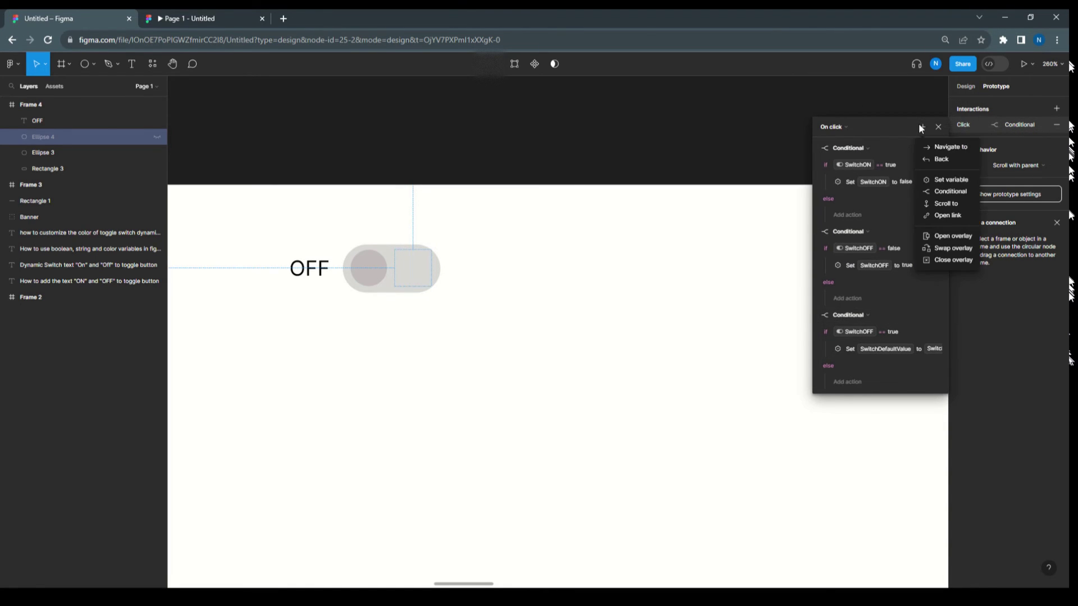
pyautogui.click(945, 190)
pyautogui.scroll(-2, 870, 341)
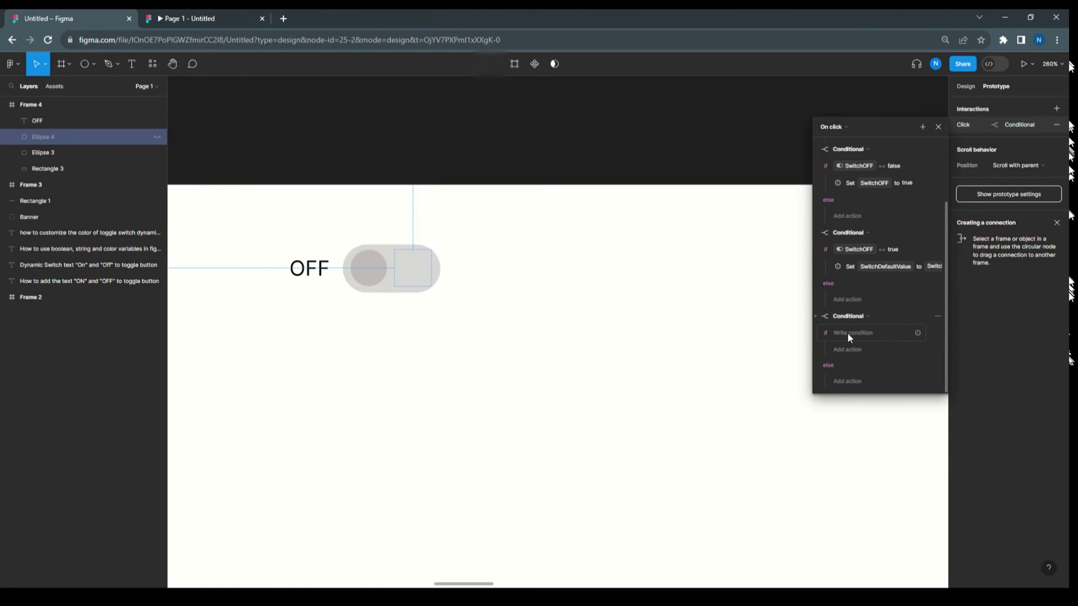
# Write the condition of the new conditional in Ellipse 4's interaction as SwitchOFF == true
pyautogui.click(850, 335)
pyautogui.click(832, 265)
pyautogui.click(842, 270)
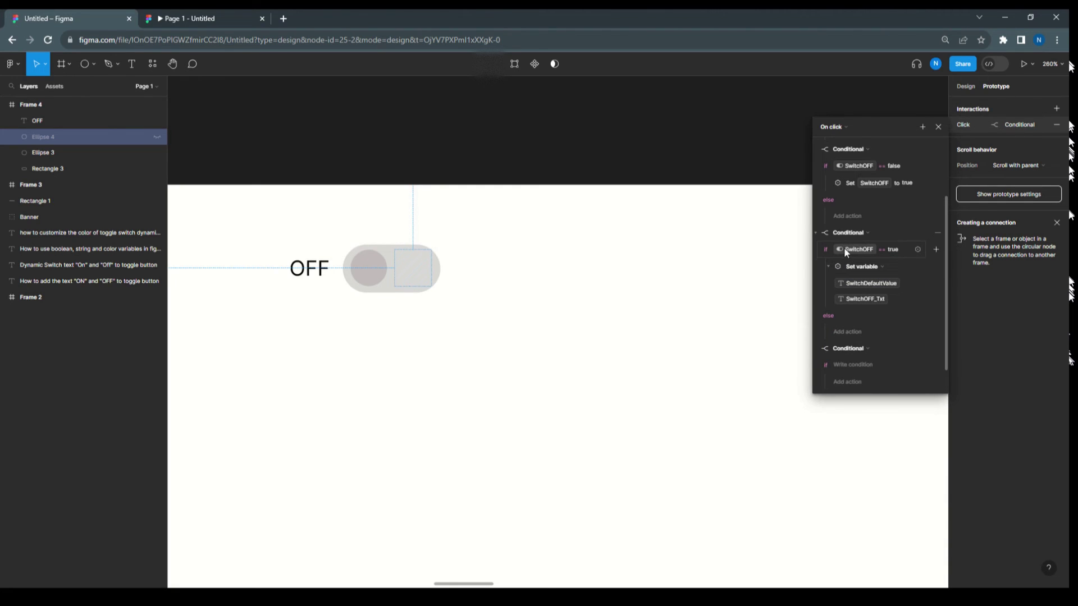
pyautogui.click(851, 365)
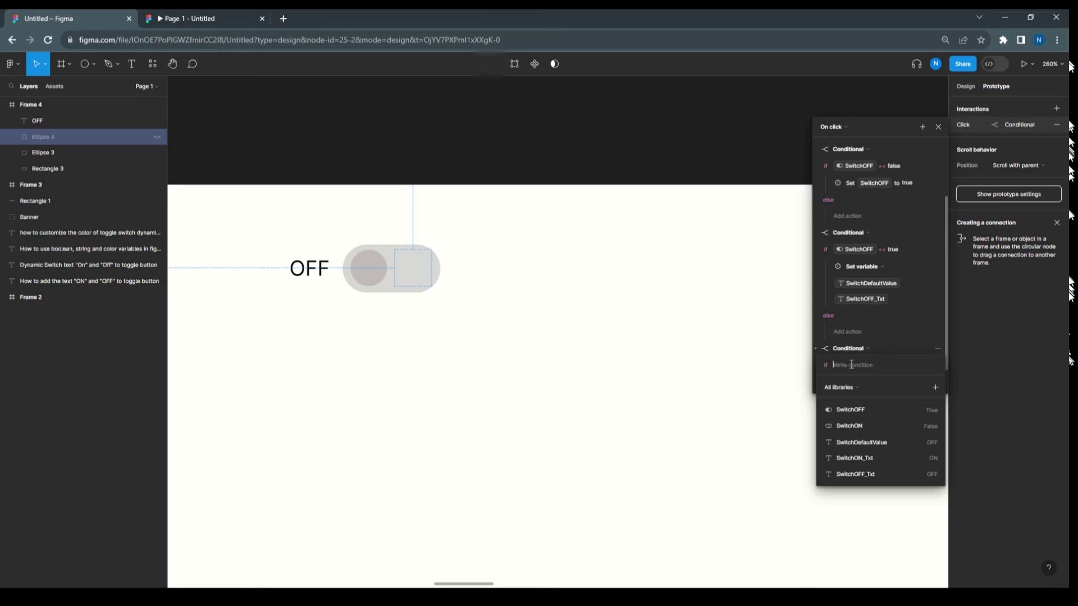
pyautogui.click(863, 410)
pyautogui.click(854, 409)
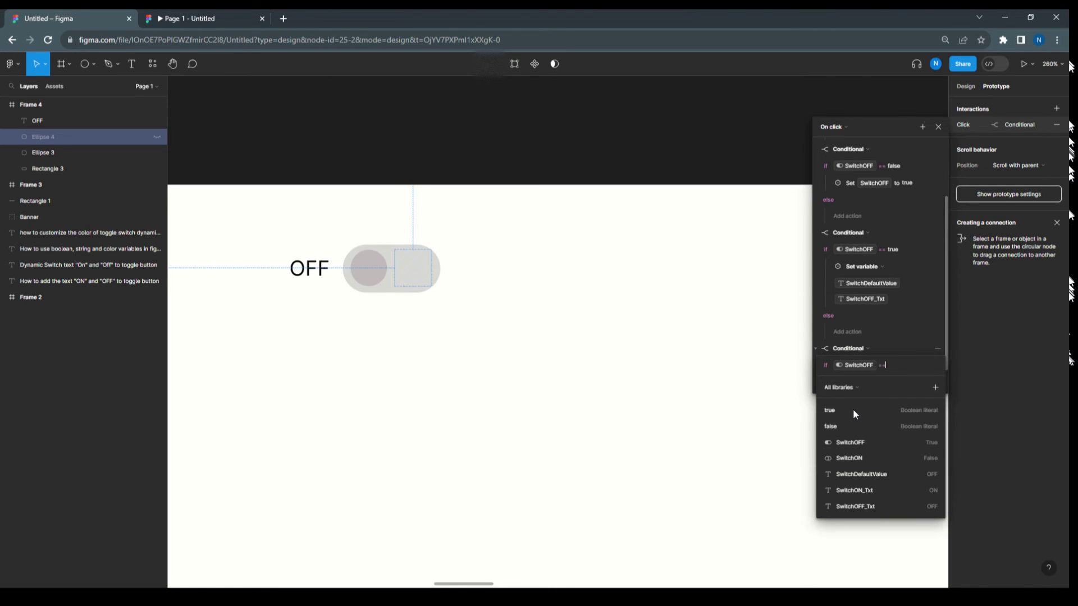
pyautogui.click(831, 410)
pyautogui.click(892, 341)
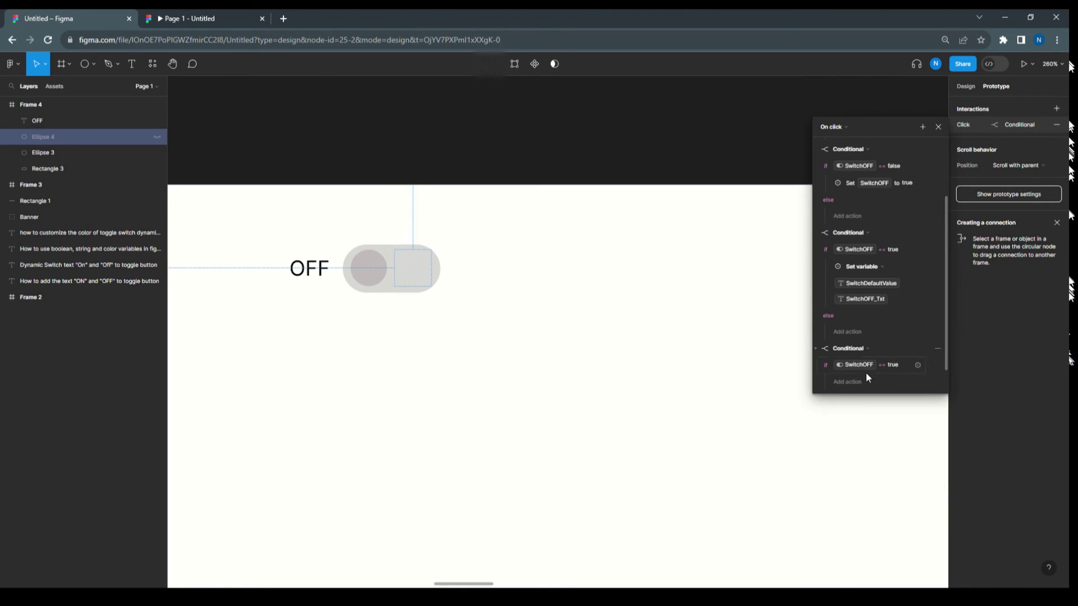
# Add a Set variable action under the new SwitchOFF == true condition that sets SwitchDefaultColor to the grey sampled from the toggle track
pyautogui.click(854, 382)
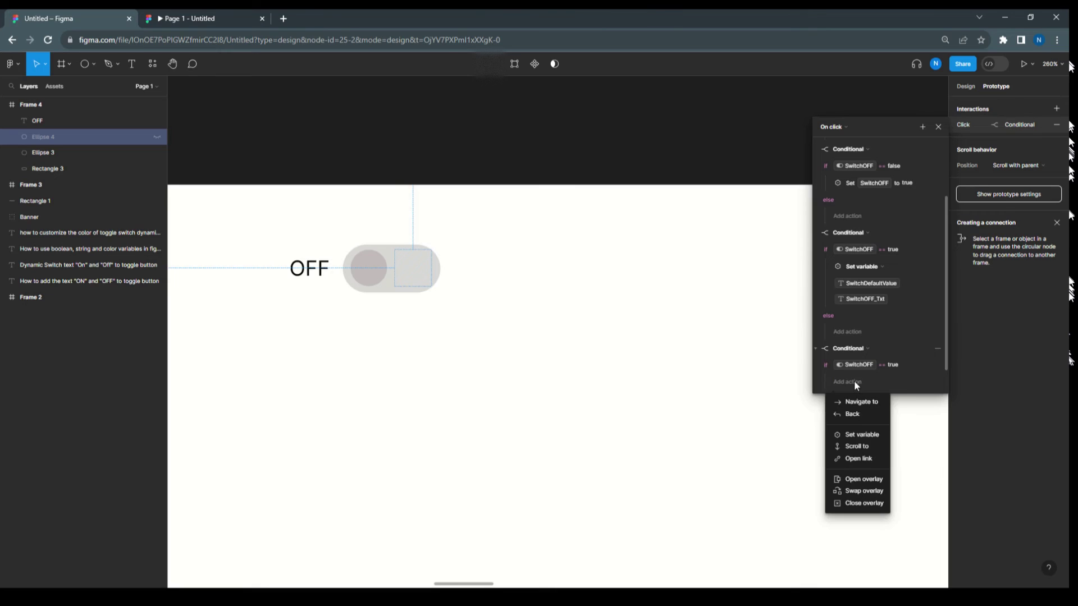
pyautogui.click(855, 435)
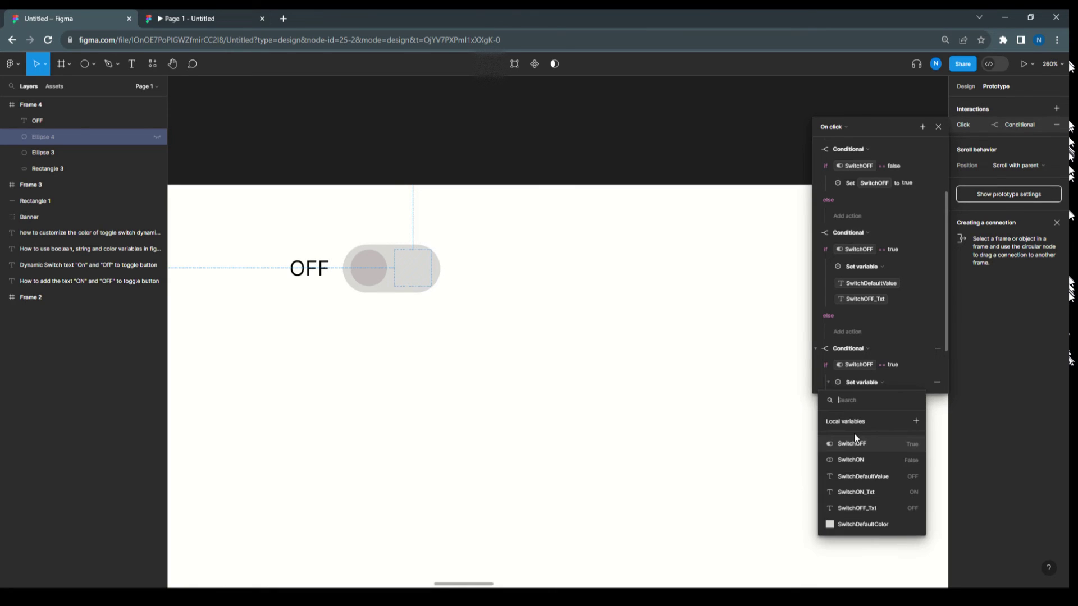
pyautogui.click(862, 530)
pyautogui.scroll(-2, 893, 356)
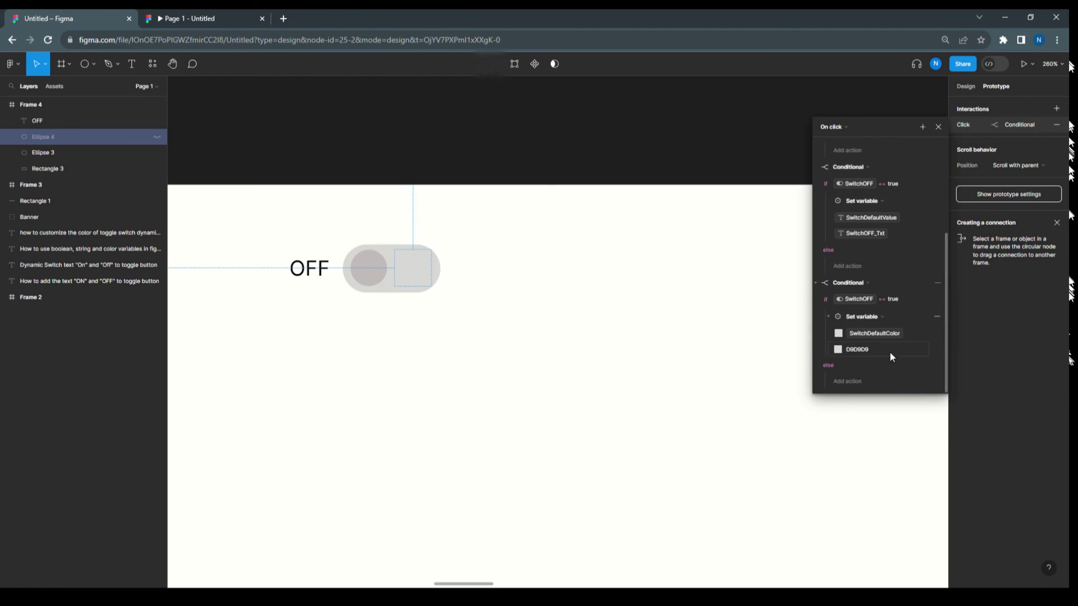
pyautogui.click(838, 349)
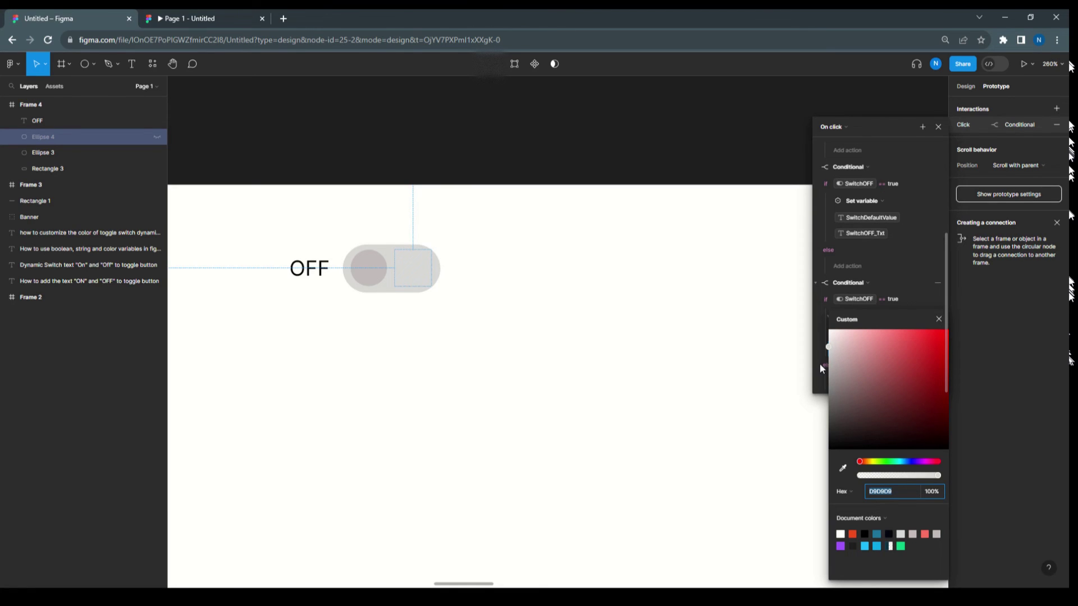
pyautogui.click(819, 351)
pyautogui.click(842, 468)
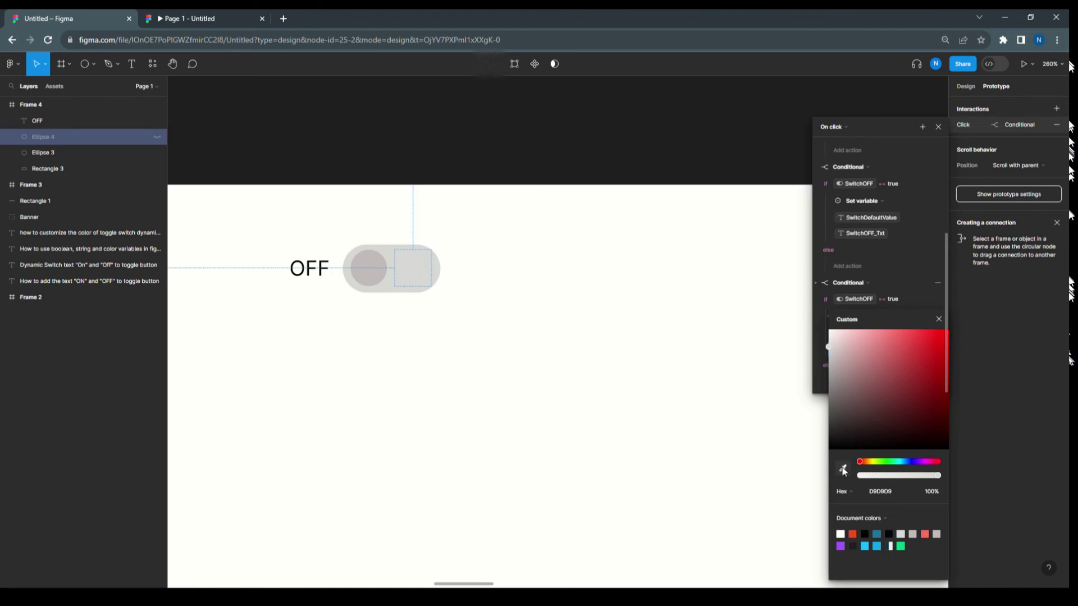
pyautogui.click(391, 284)
pyautogui.click(527, 371)
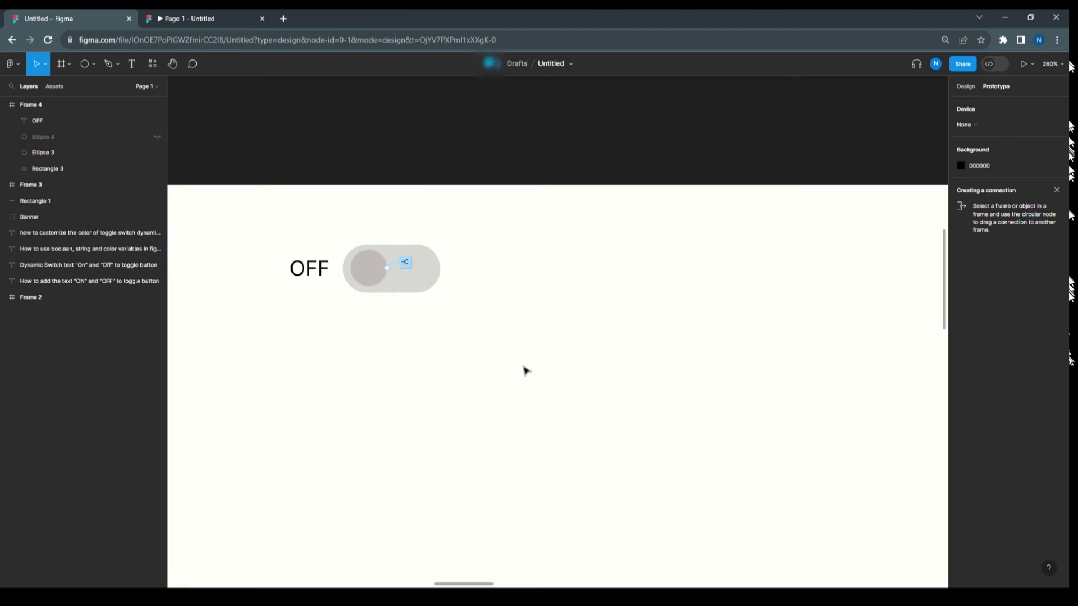
# Reload the prototype preview and switch the toggle on and off to test the grey track color for the off state
pyautogui.click(180, 22)
pyautogui.click(49, 40)
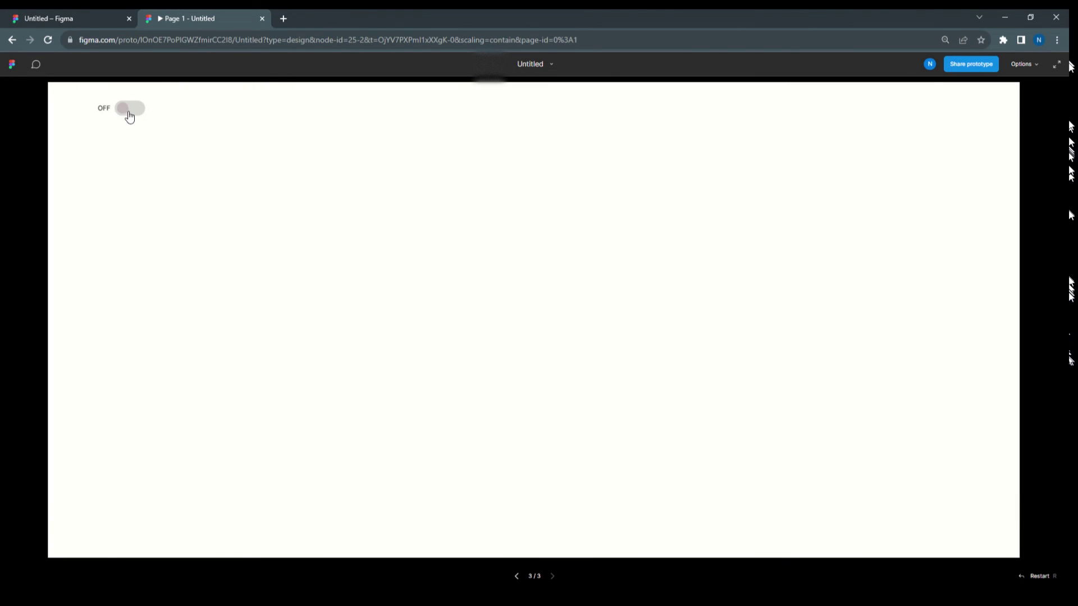
pyautogui.click(126, 113)
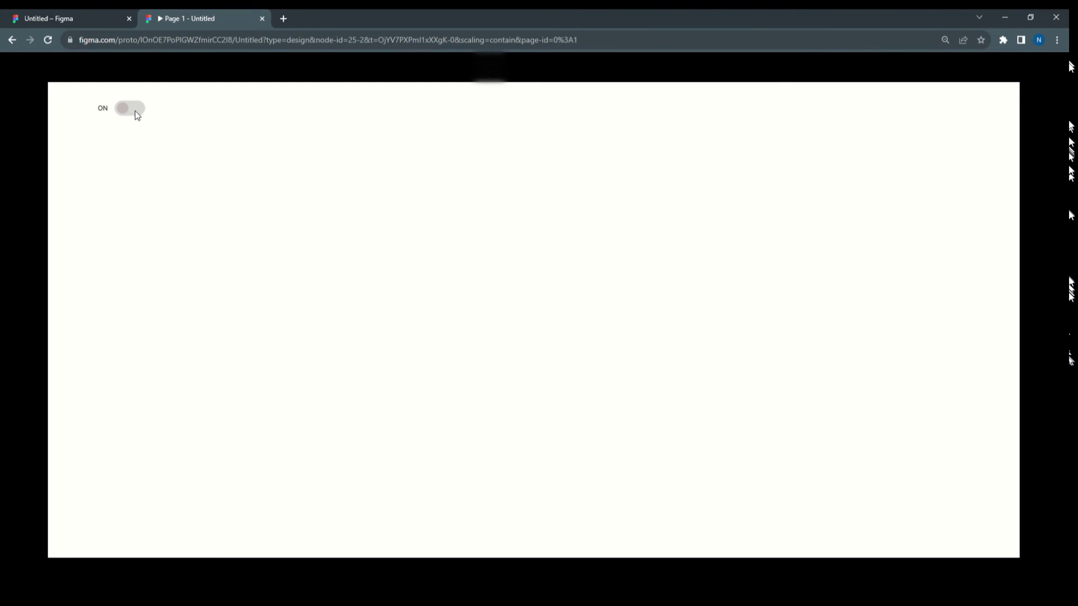
pyautogui.click(123, 116)
pyautogui.click(122, 117)
pyautogui.click(128, 112)
# Return to the design file and inspect the SwitchON == true conditional that sets SwitchDefaultValue in Ellipse 3's on-click interaction
pyautogui.click(76, 20)
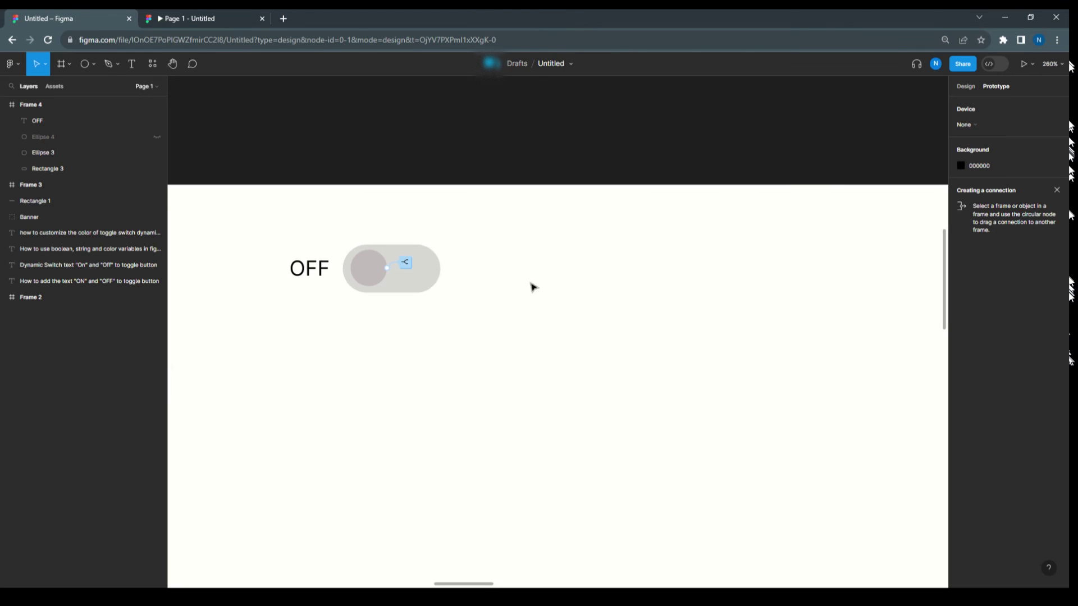
pyautogui.click(433, 273)
pyautogui.click(830, 176)
pyautogui.click(404, 260)
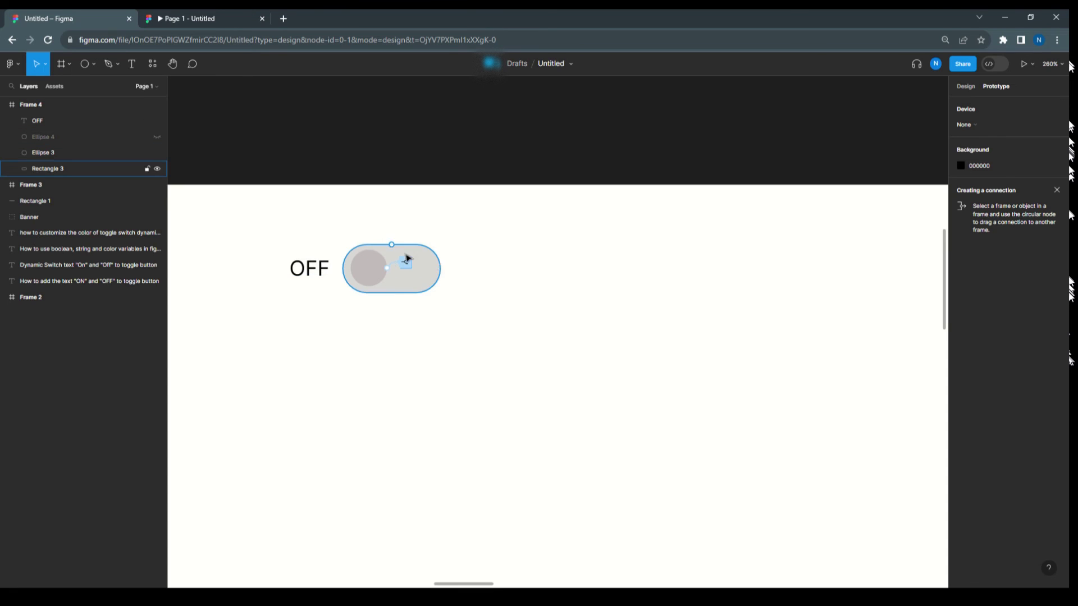
pyautogui.click(406, 262)
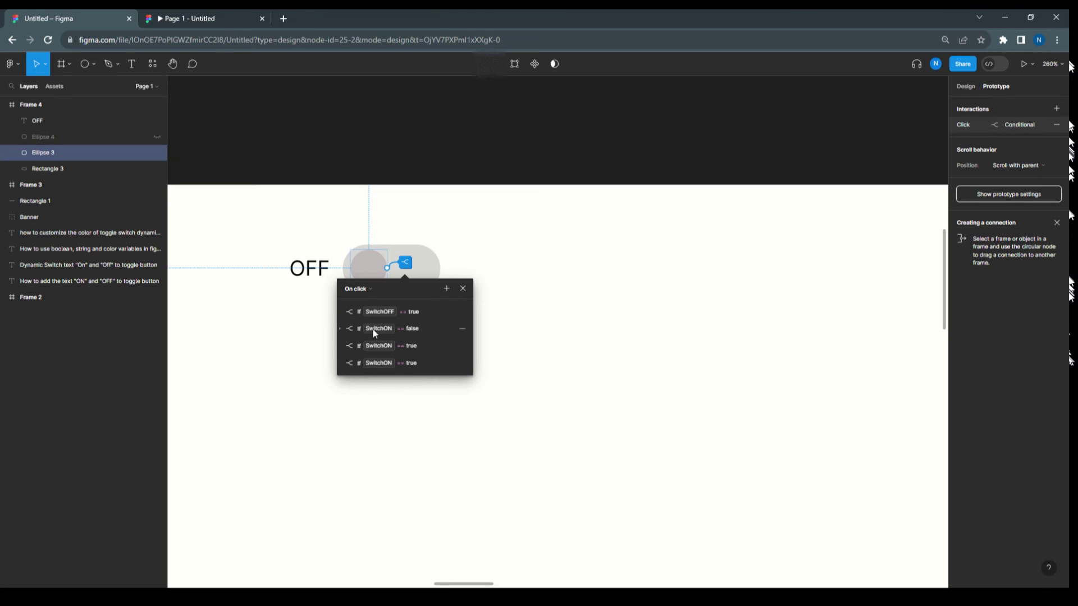
pyautogui.click(340, 345)
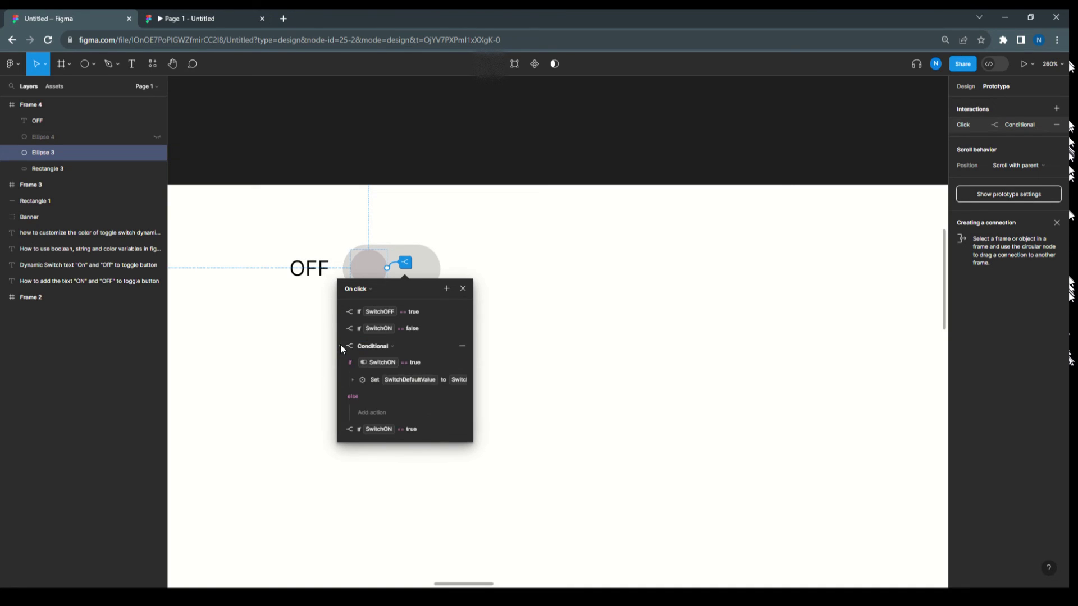
pyautogui.click(351, 379)
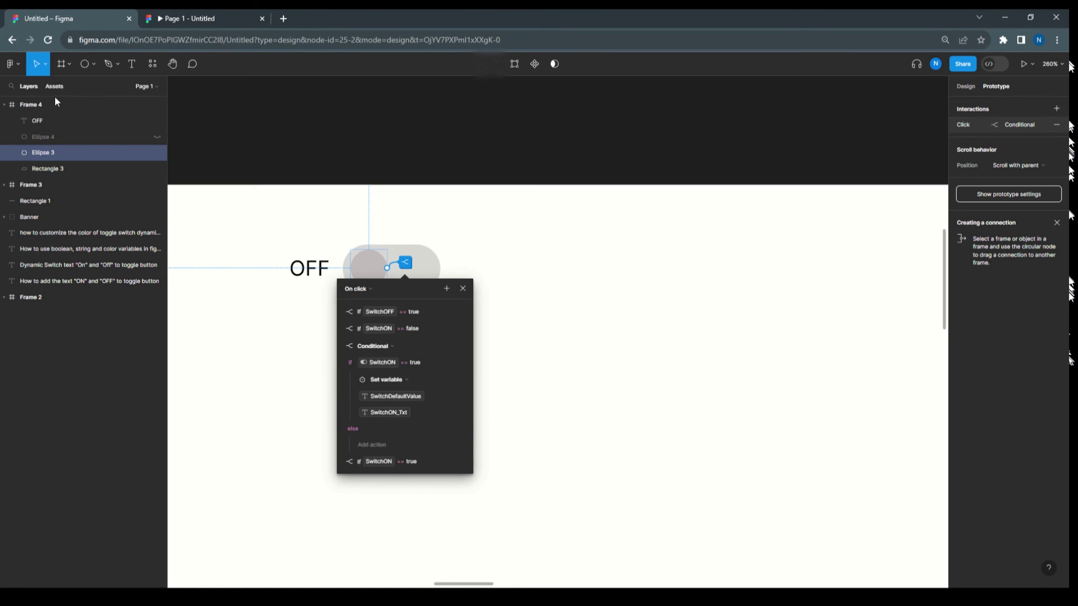
# In Ellipse 4's on-click interaction, set SwitchDefaultValue to SwitchOFF_Txt under the first SwitchOFF == true conditional
pyautogui.click(44, 137)
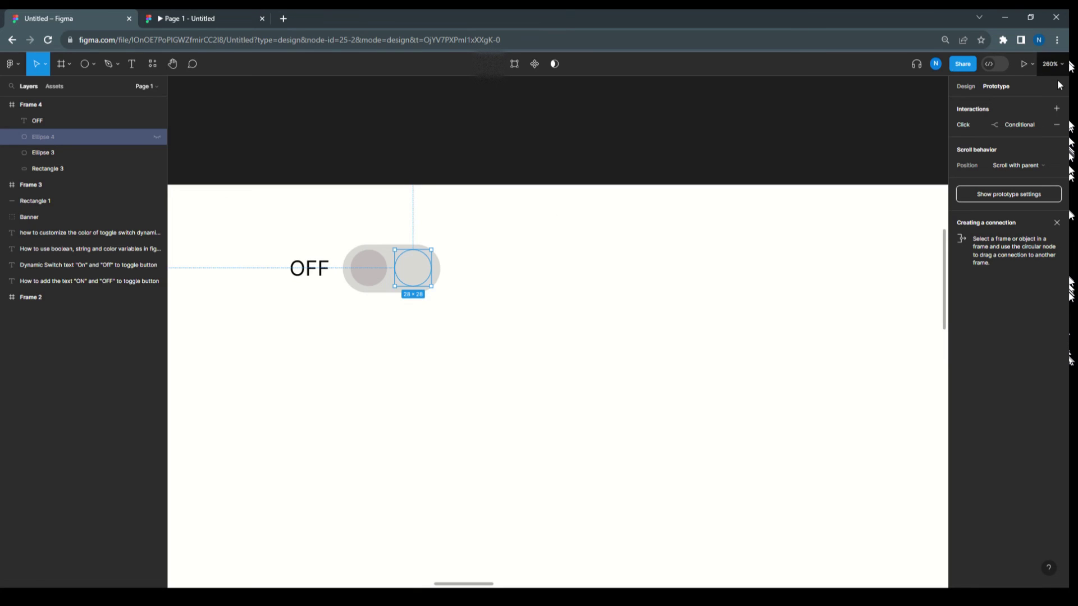
pyautogui.click(961, 125)
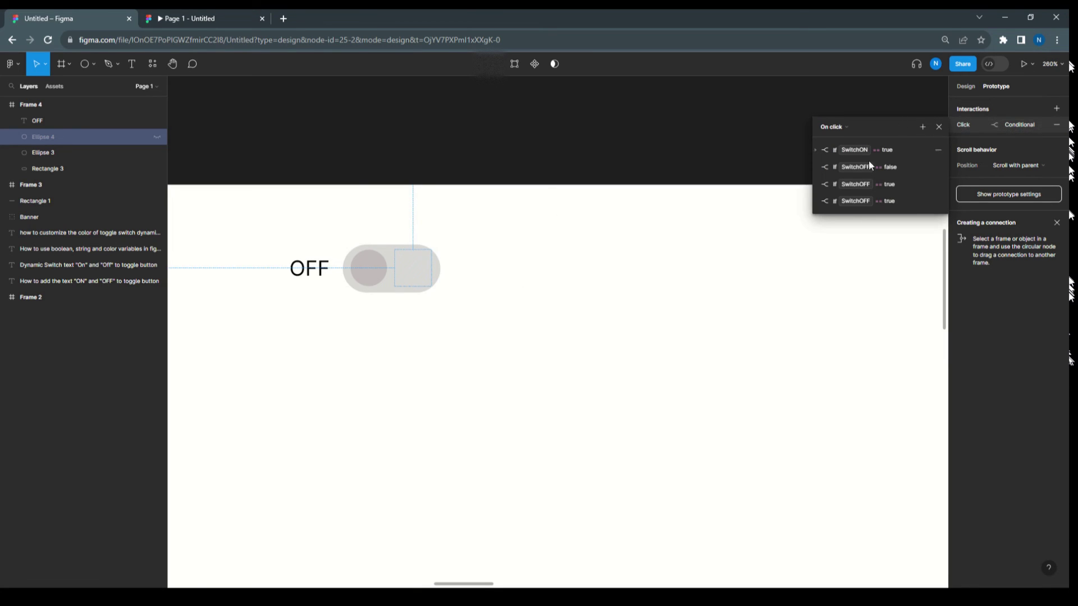
pyautogui.click(816, 185)
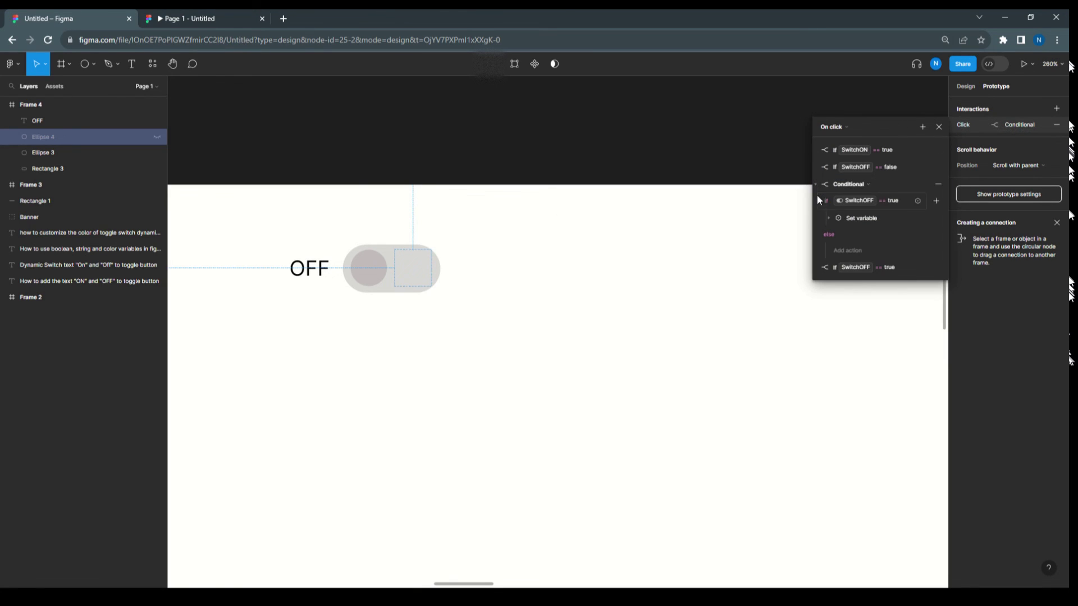
pyautogui.click(828, 217)
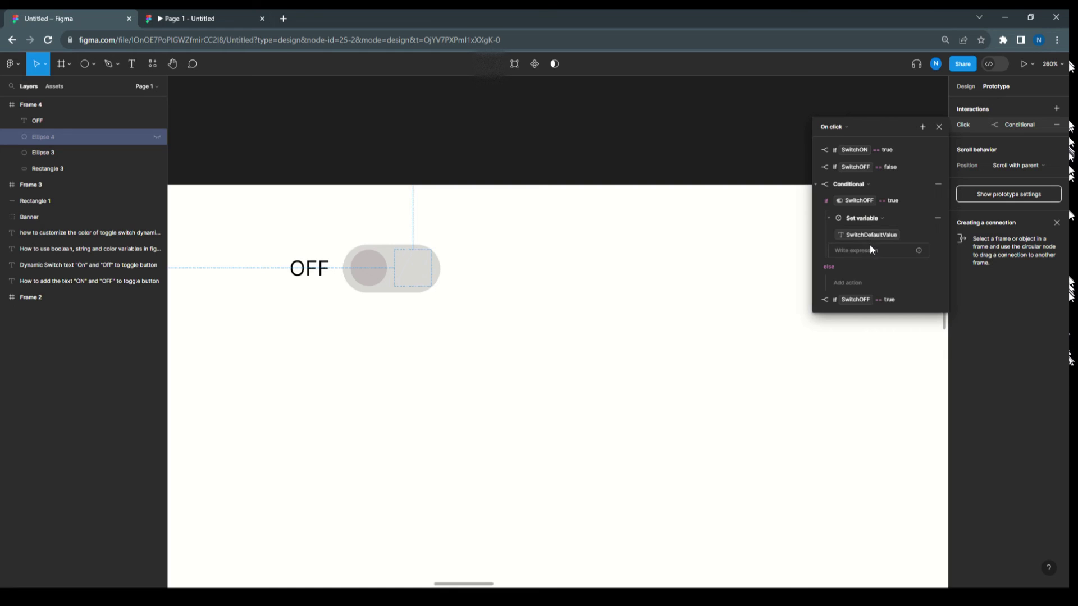
pyautogui.scroll(-3, 874, 258)
pyautogui.scroll(3, 873, 258)
pyautogui.click(815, 301)
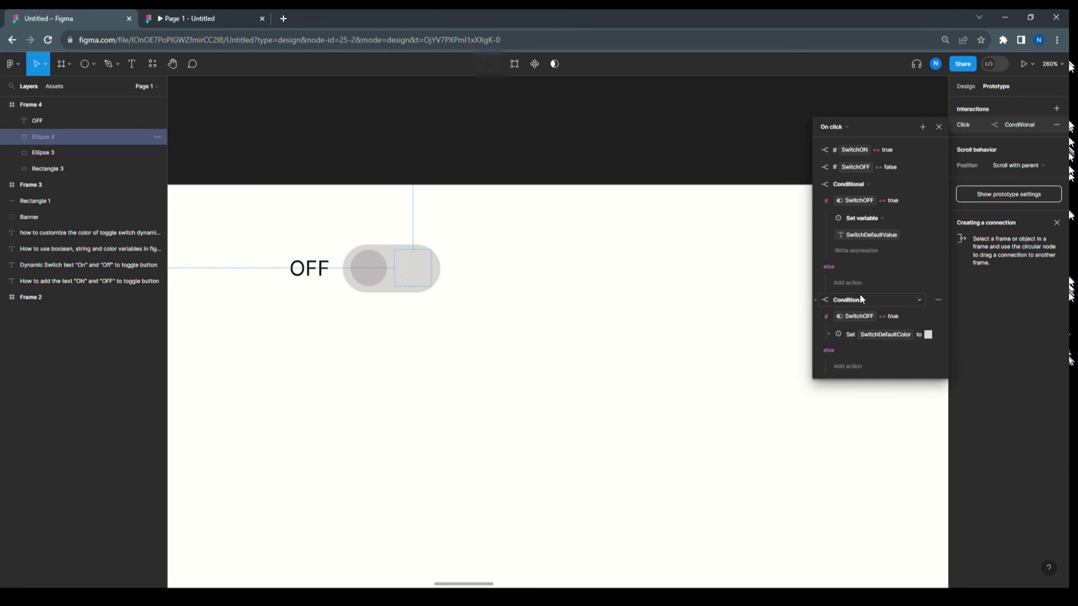
pyautogui.scroll(-2, 860, 294)
pyautogui.scroll(1, 860, 294)
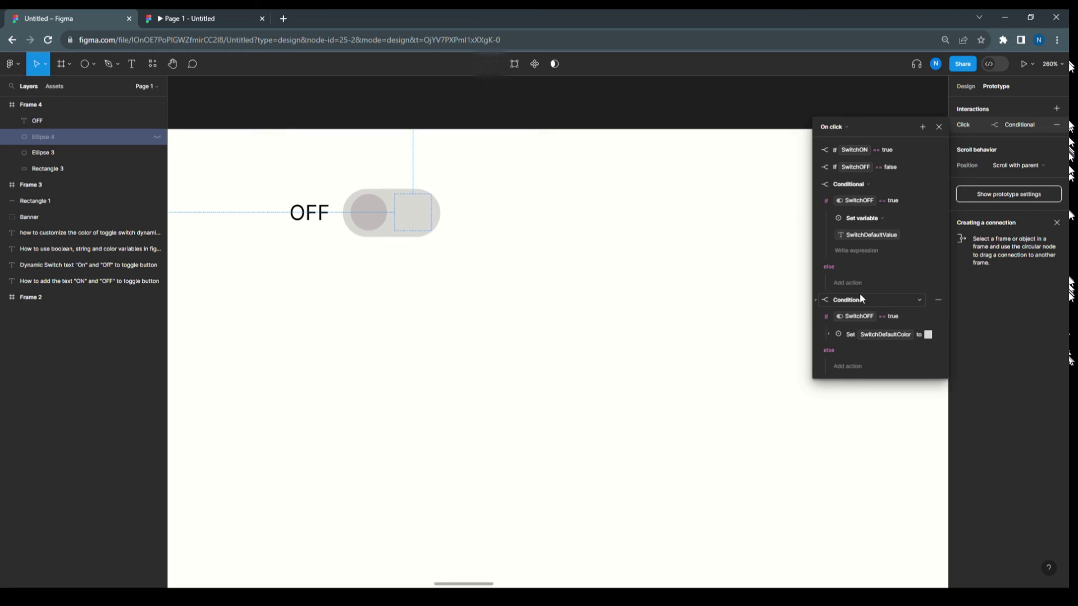
pyautogui.click(866, 250)
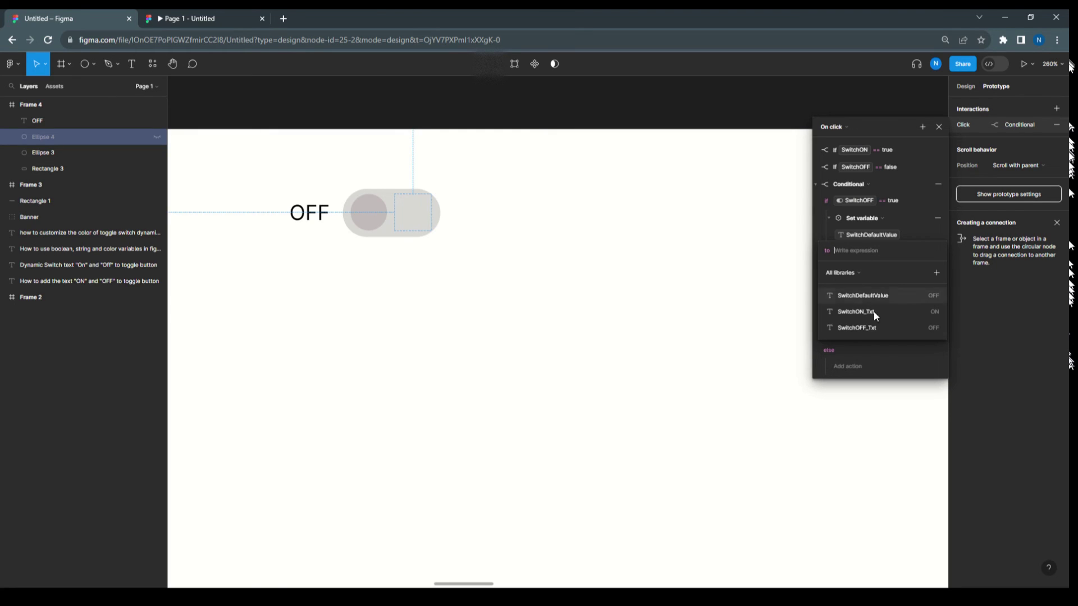
pyautogui.click(875, 329)
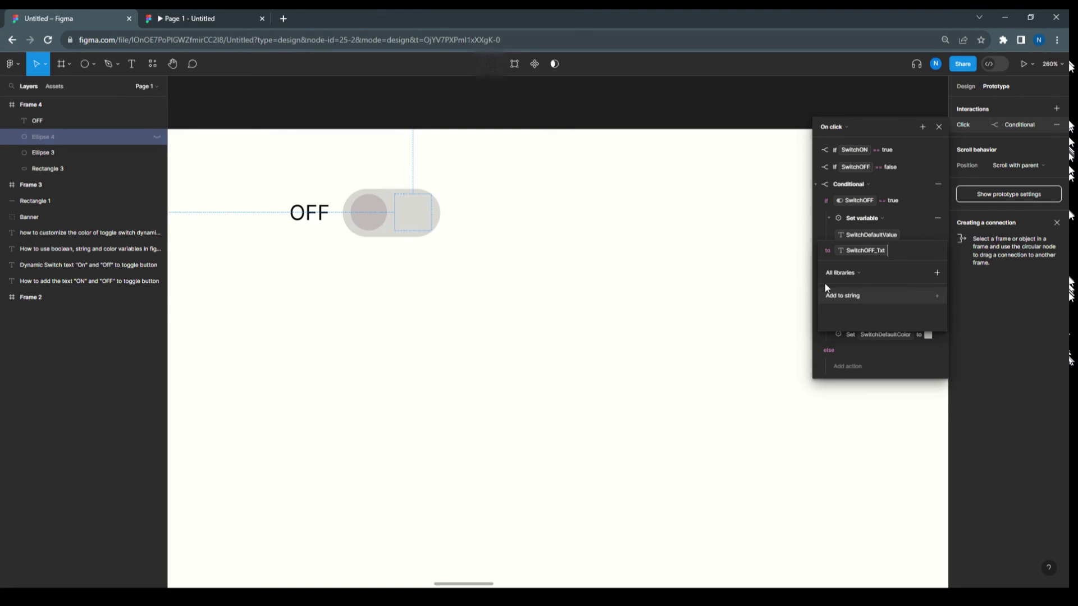
pyautogui.click(766, 220)
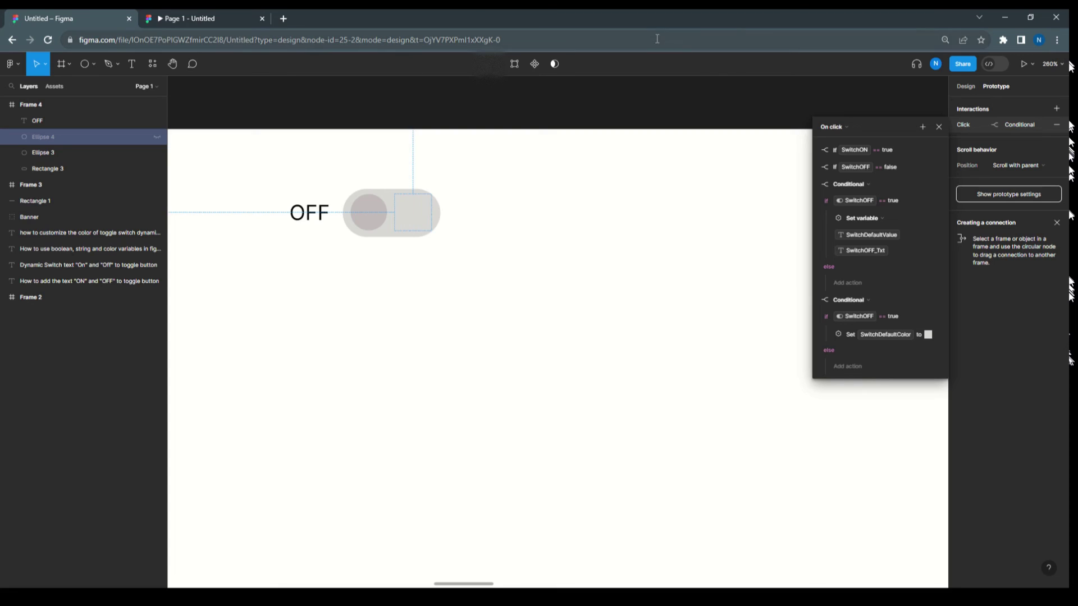
# Reload the prototype preview, test the toggle's label and track color by switching it repeatedly, and return to the design file
pyautogui.click(197, 11)
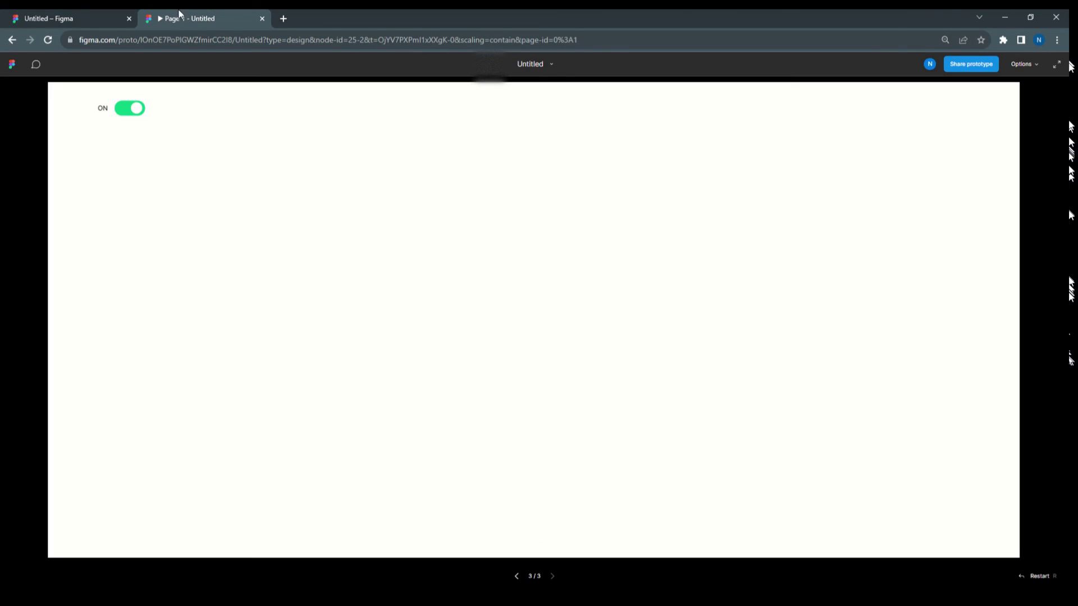
pyautogui.click(47, 41)
pyautogui.click(125, 112)
pyautogui.click(134, 110)
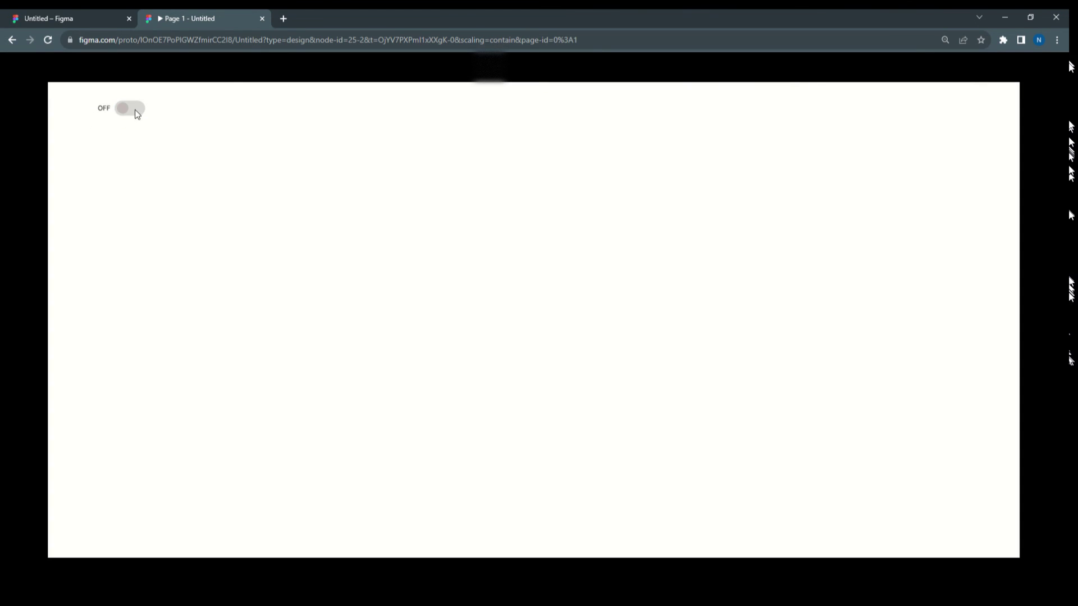
pyautogui.click(124, 112)
pyautogui.click(137, 112)
pyautogui.click(123, 111)
pyautogui.click(138, 110)
pyautogui.click(127, 112)
pyautogui.click(132, 110)
pyautogui.click(87, 20)
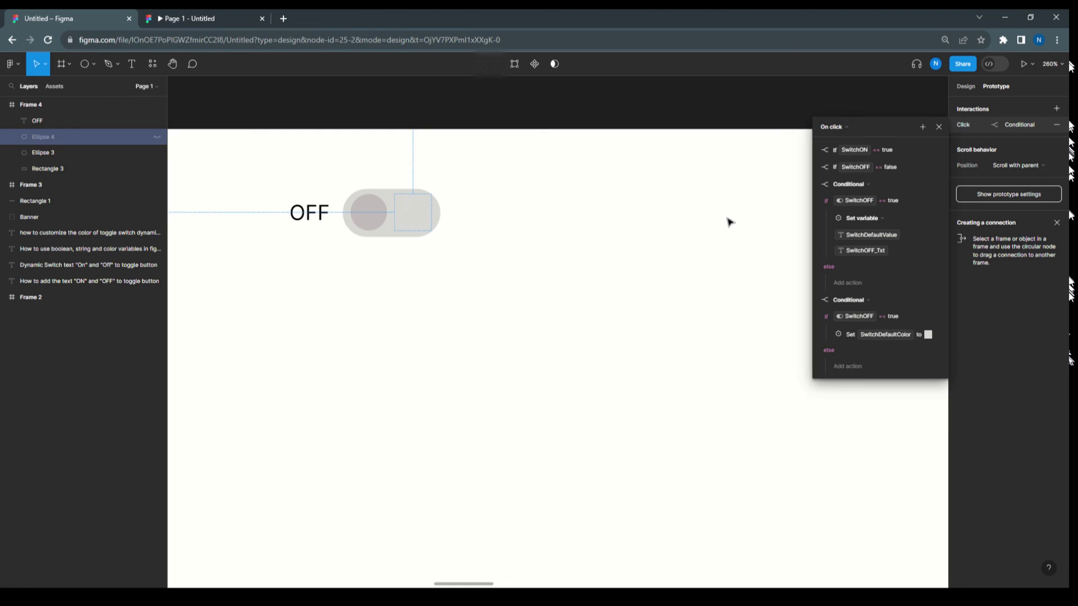
# Inspect the variables bound to Ellipse 3's visibility, Rectangle 3's fill, the OFF label's text and Ellipse 4's visibility
pyautogui.click(708, 215)
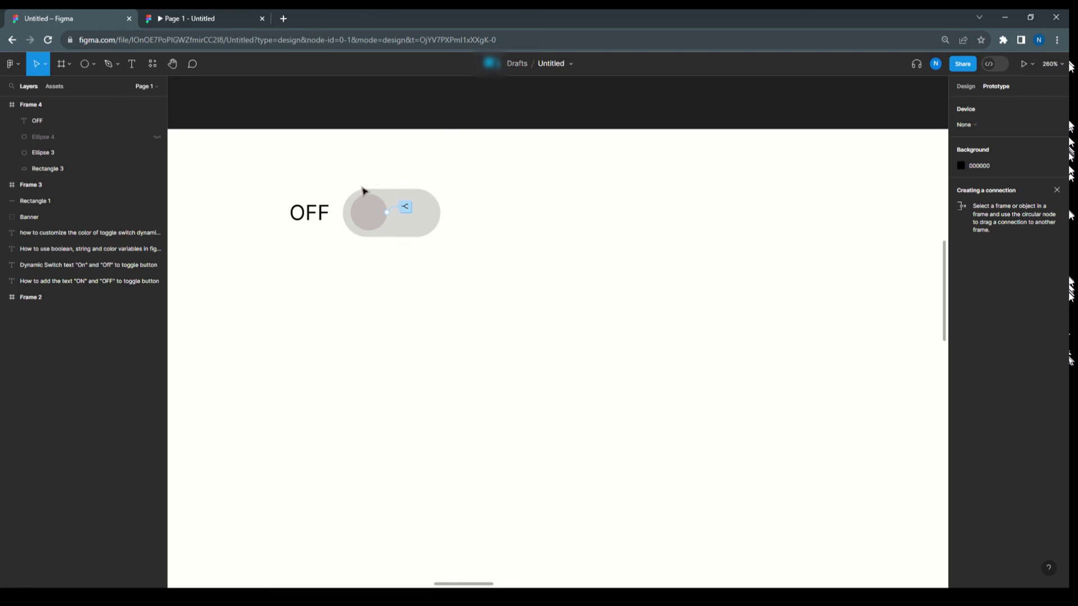
pyautogui.click(362, 208)
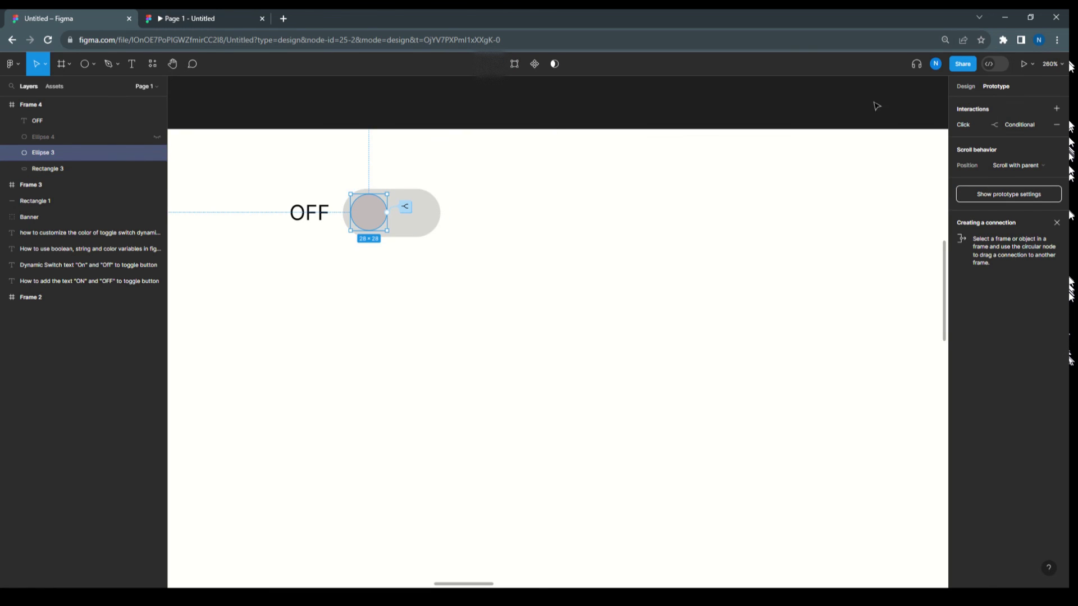
pyautogui.click(966, 86)
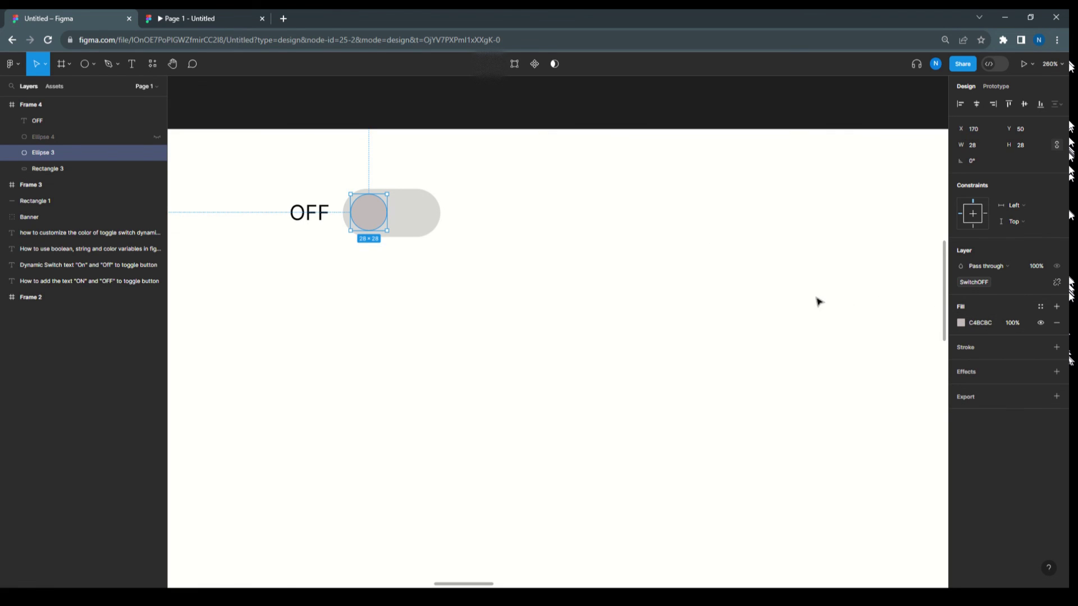
pyautogui.click(432, 223)
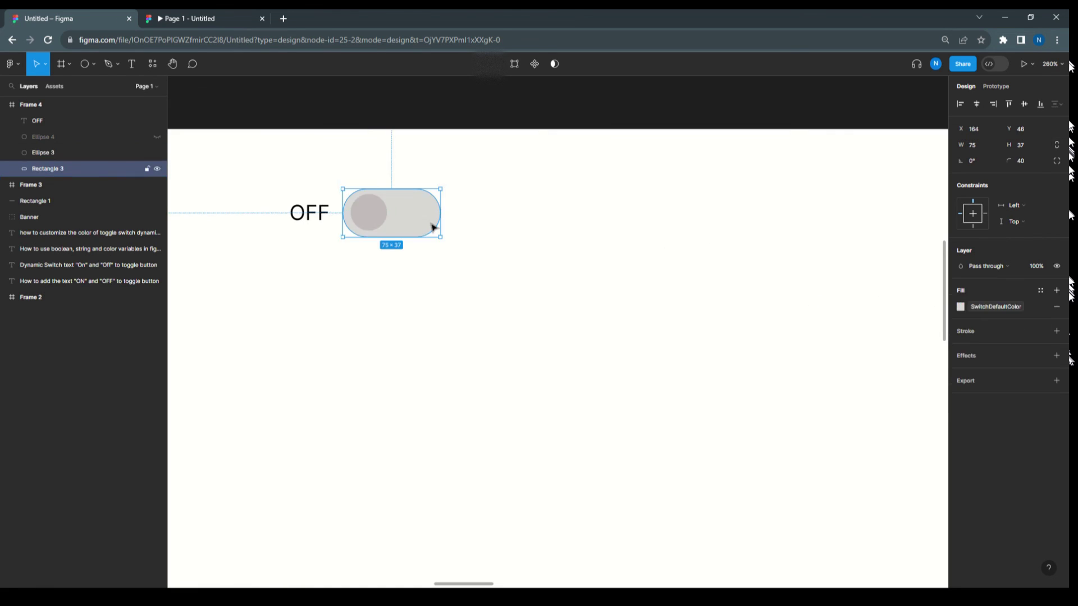
pyautogui.click(960, 306)
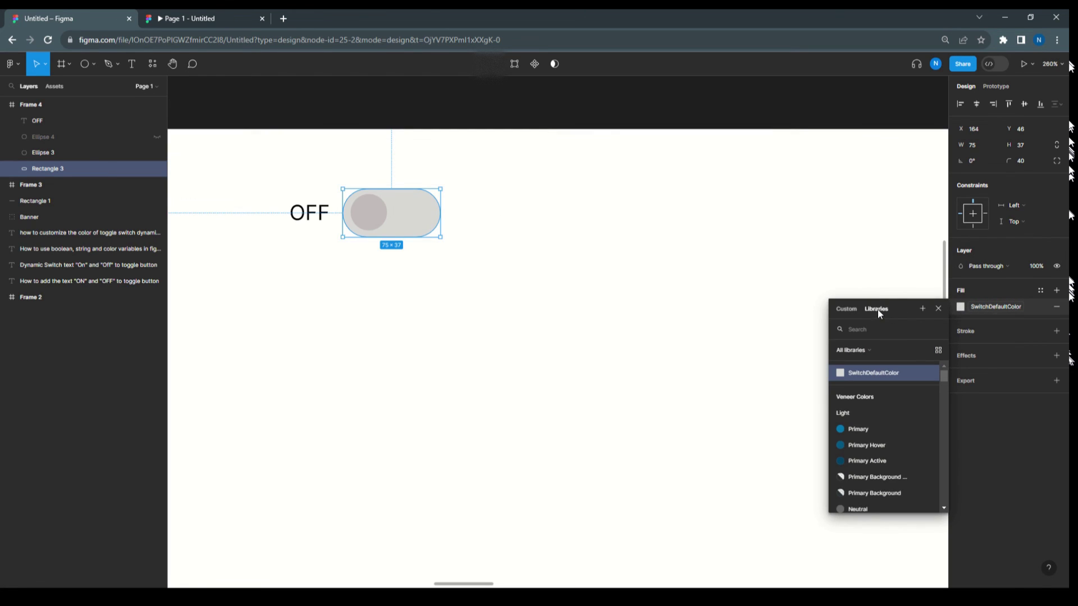
pyautogui.click(888, 261)
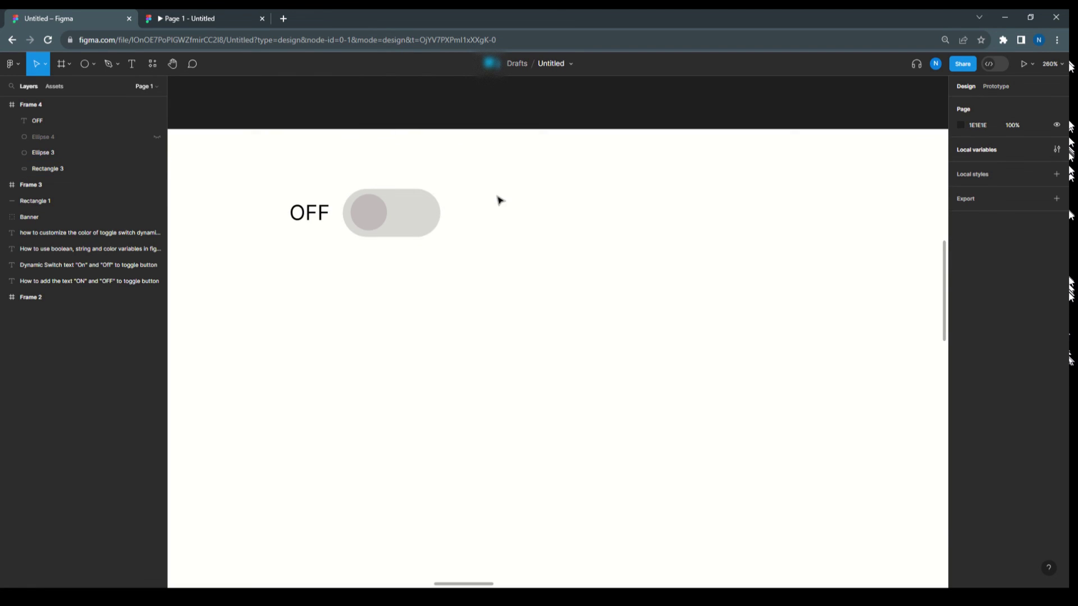
pyautogui.click(324, 217)
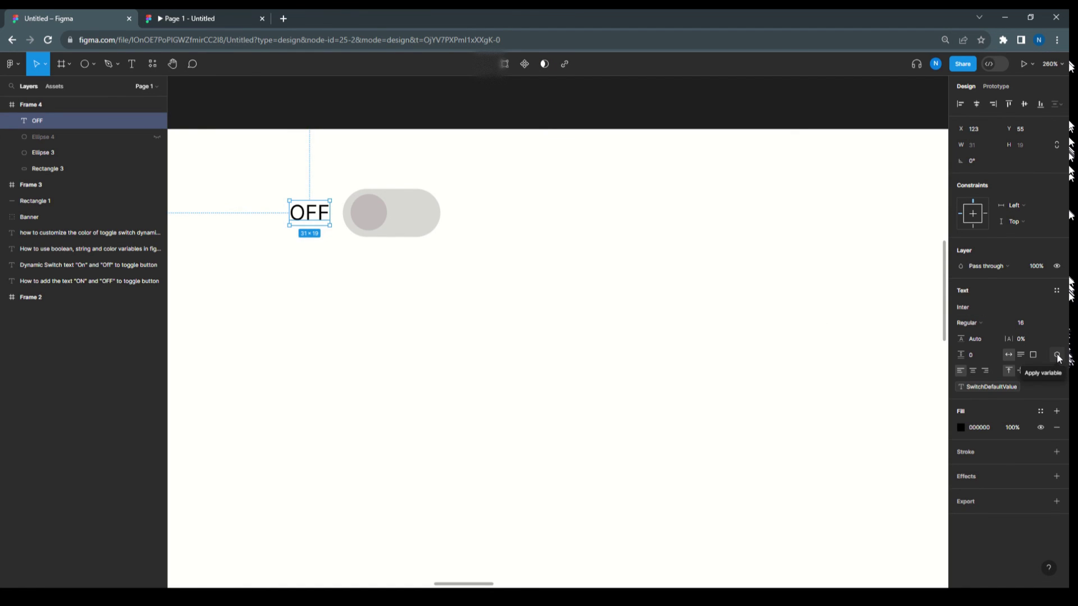
pyautogui.click(1057, 355)
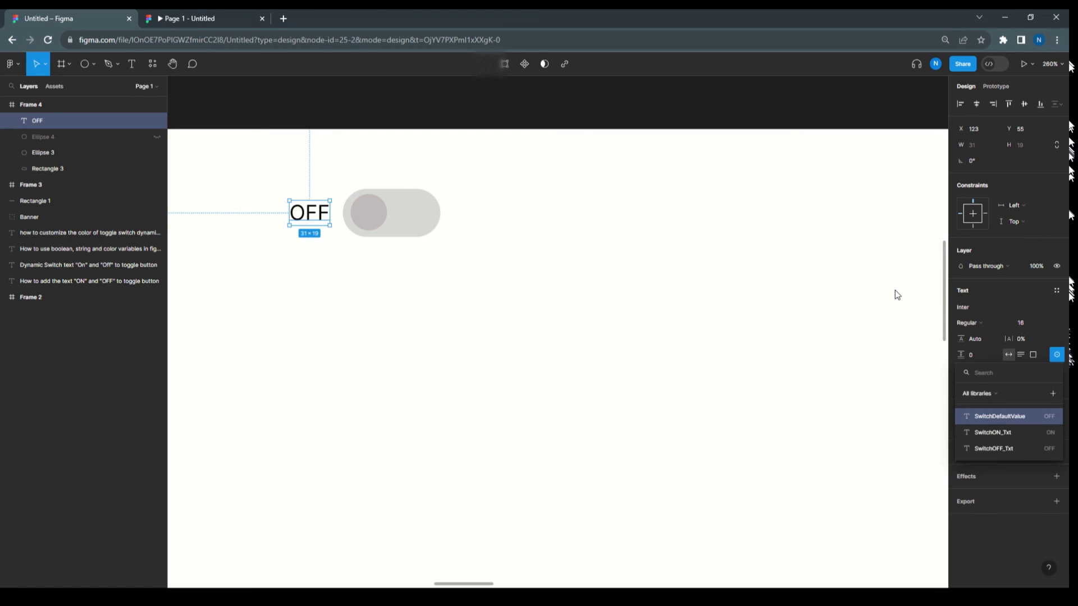
pyautogui.press('Return')
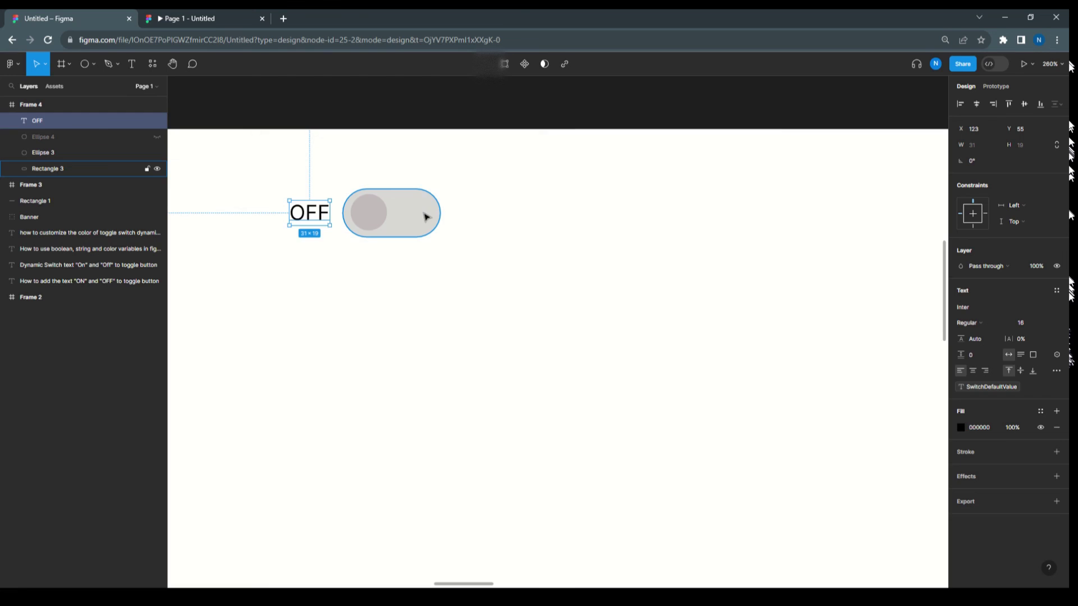
pyautogui.click(53, 137)
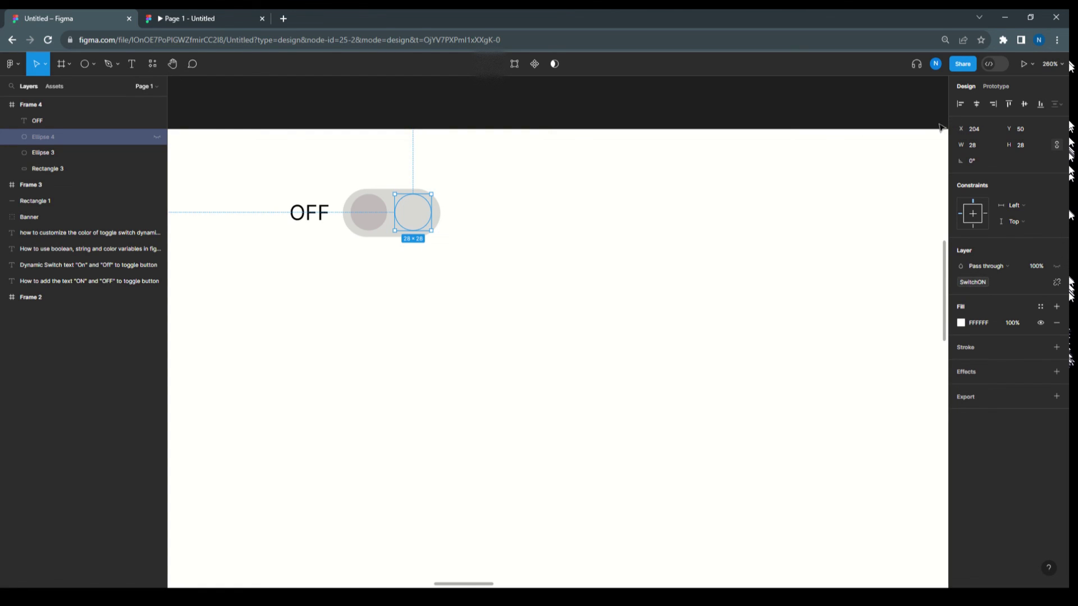
pyautogui.click(869, 163)
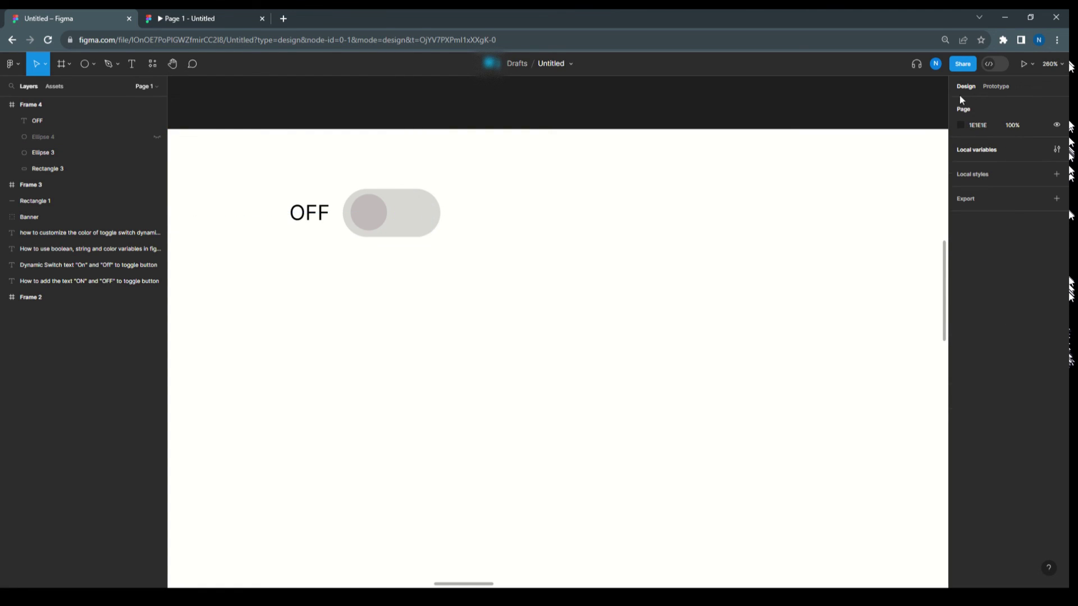
# In the Switch/Toggle local variables, set SwitchON_Txt to Yes and SwitchOFF_Txt to No
pyautogui.click(997, 152)
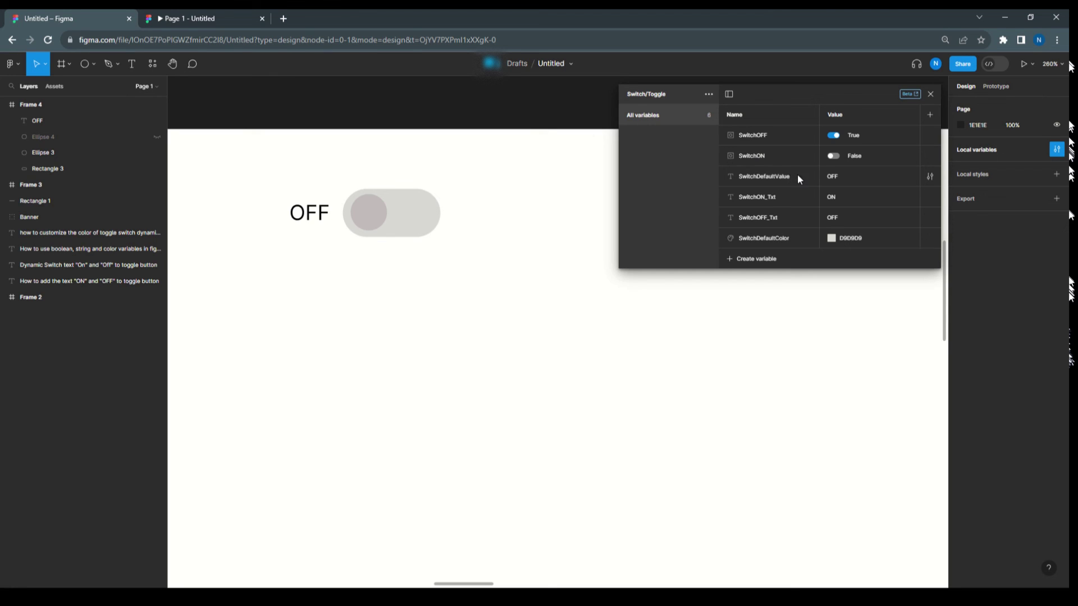
pyautogui.click(834, 199)
pyautogui.write('Yes')
pyautogui.write('No')
# Reload the prototype preview, switch the toggle repeatedly to test the Yes and No labels, and return to the design file
pyautogui.click(234, 15)
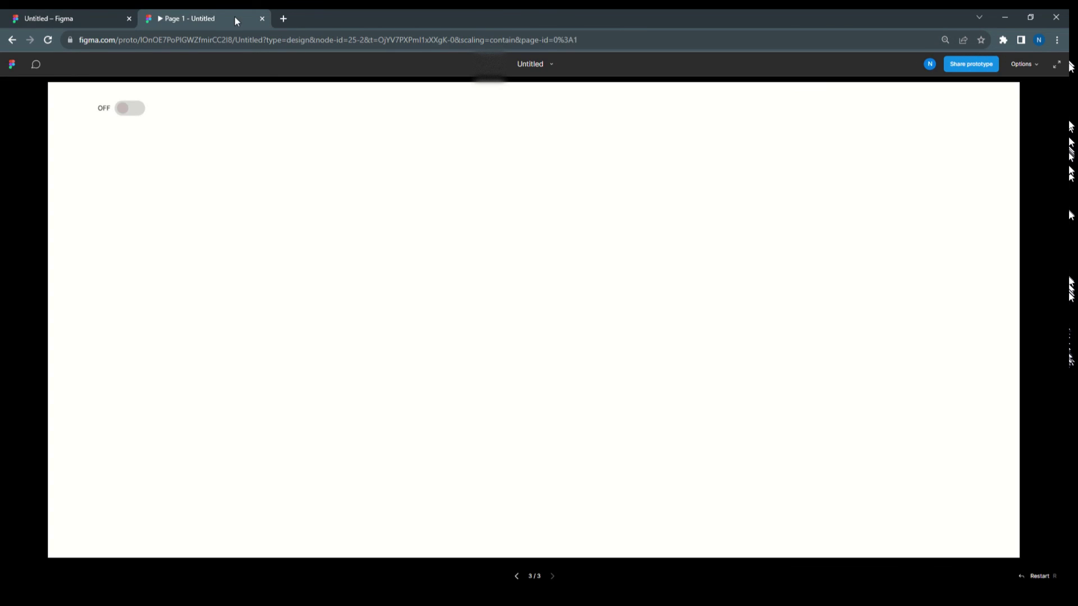
pyautogui.click(47, 40)
pyautogui.click(124, 111)
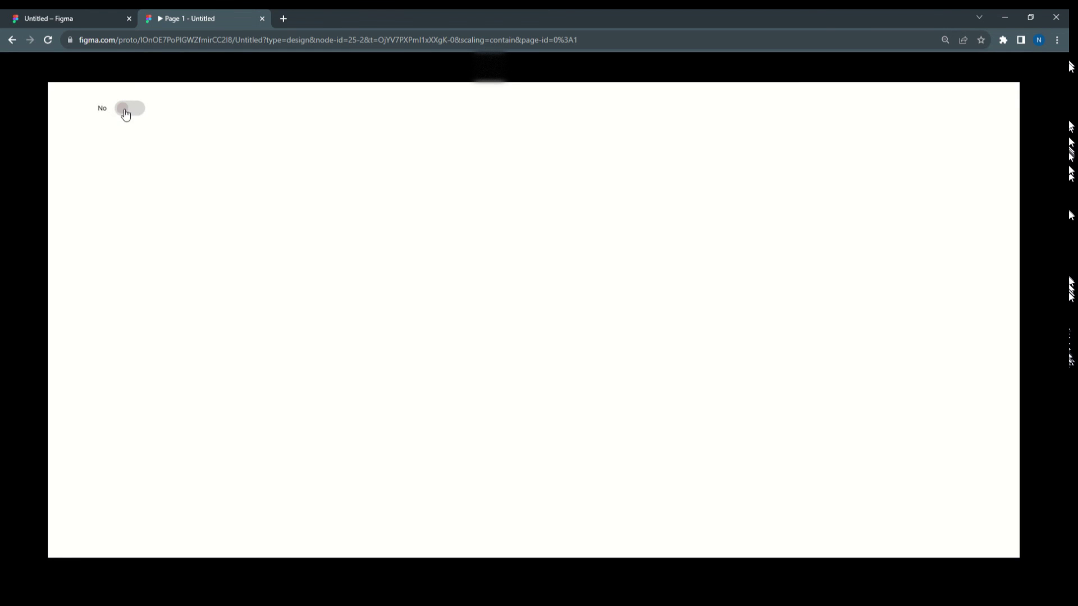
pyautogui.click(140, 111)
pyautogui.click(139, 112)
pyautogui.click(125, 112)
pyautogui.click(123, 112)
pyautogui.click(132, 112)
pyautogui.click(66, 21)
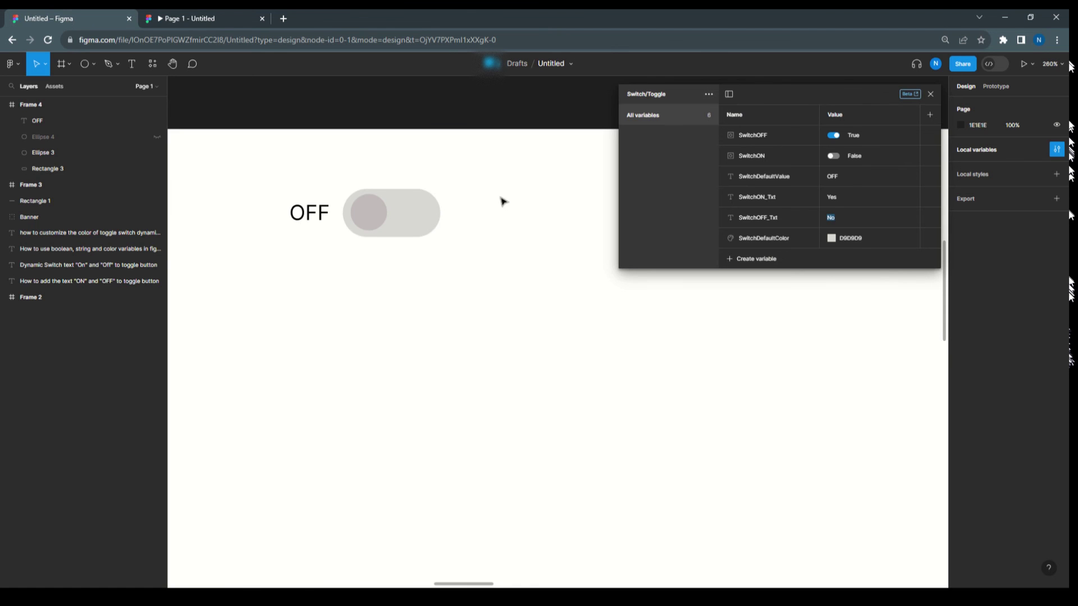
# Close the local variables, reopen them to review the SwitchDefaultValue entry for the OFF label, and close them again
pyautogui.click(596, 234)
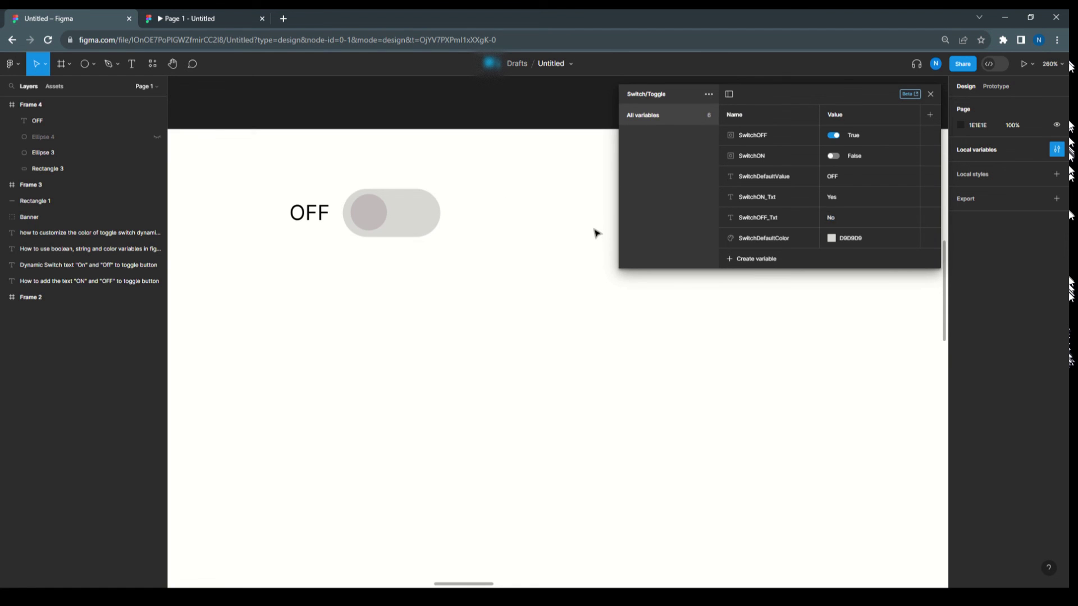
pyautogui.click(930, 94)
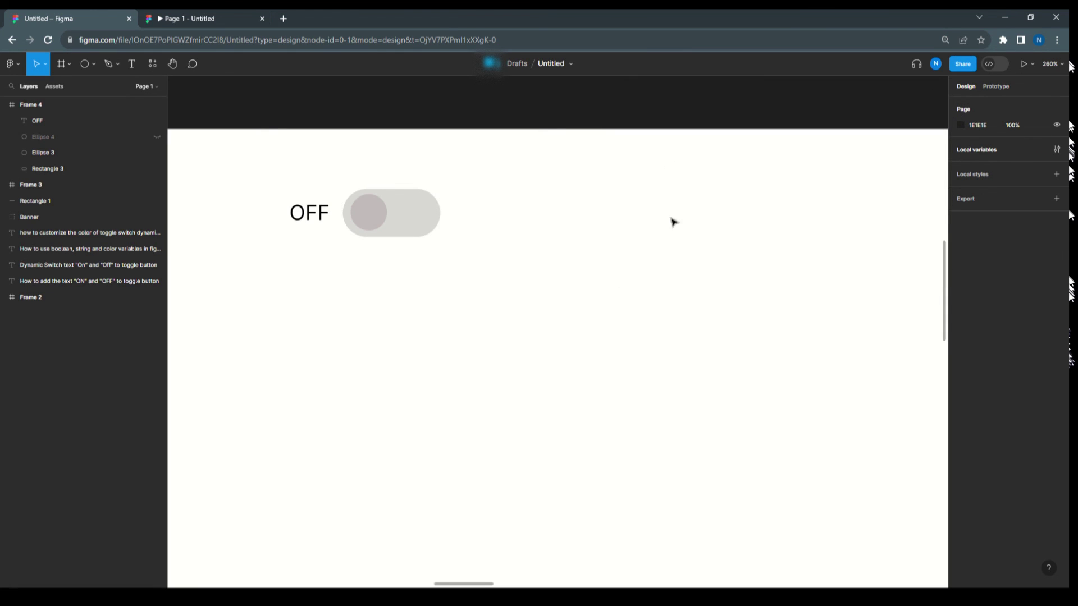
pyautogui.click(968, 147)
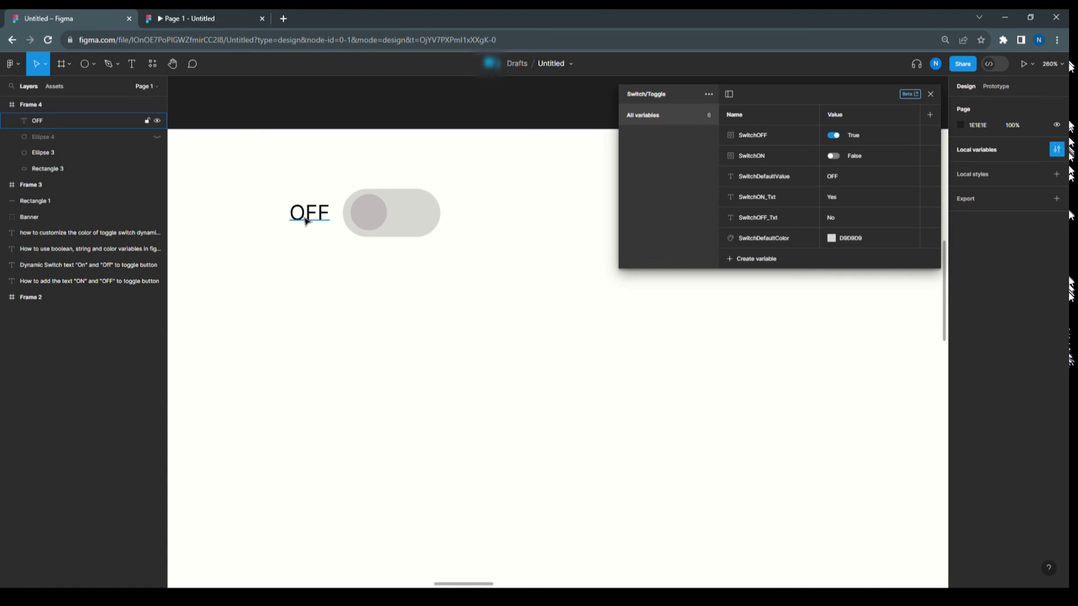
pyautogui.click(930, 95)
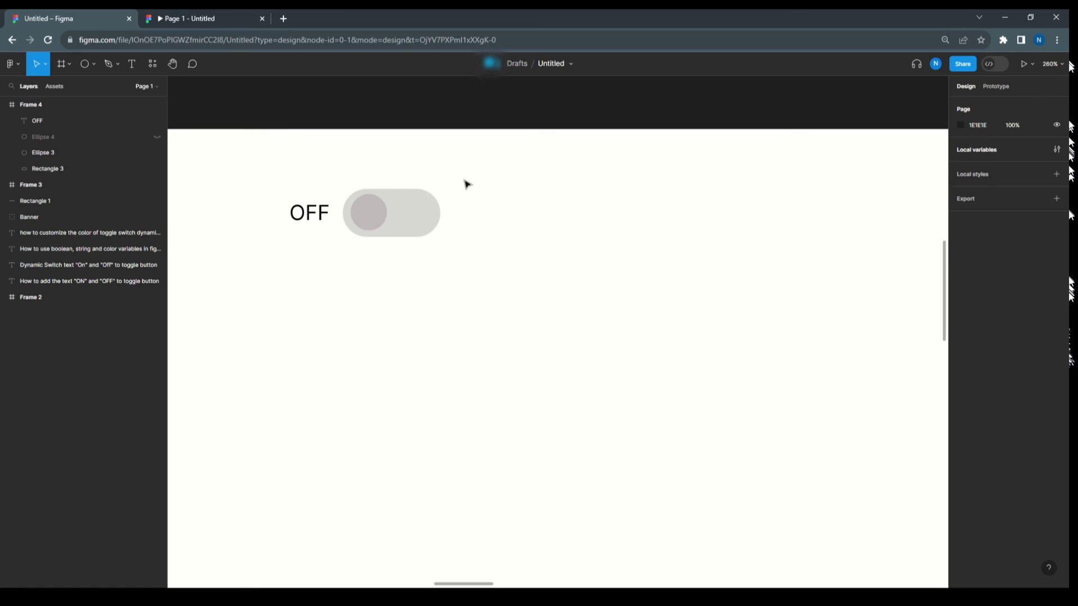